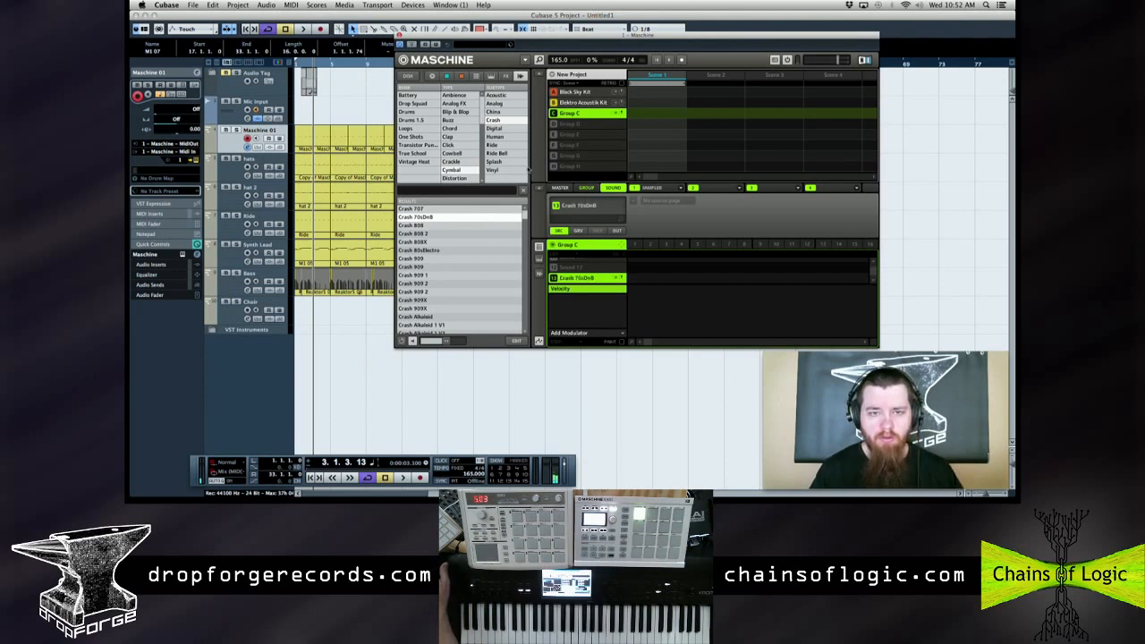
Map Group C's sounds to MIDI notes on MIDI channel 3 with Sound MIDI Batch Setup, apply it, and close Maschine
right_click(567, 245)
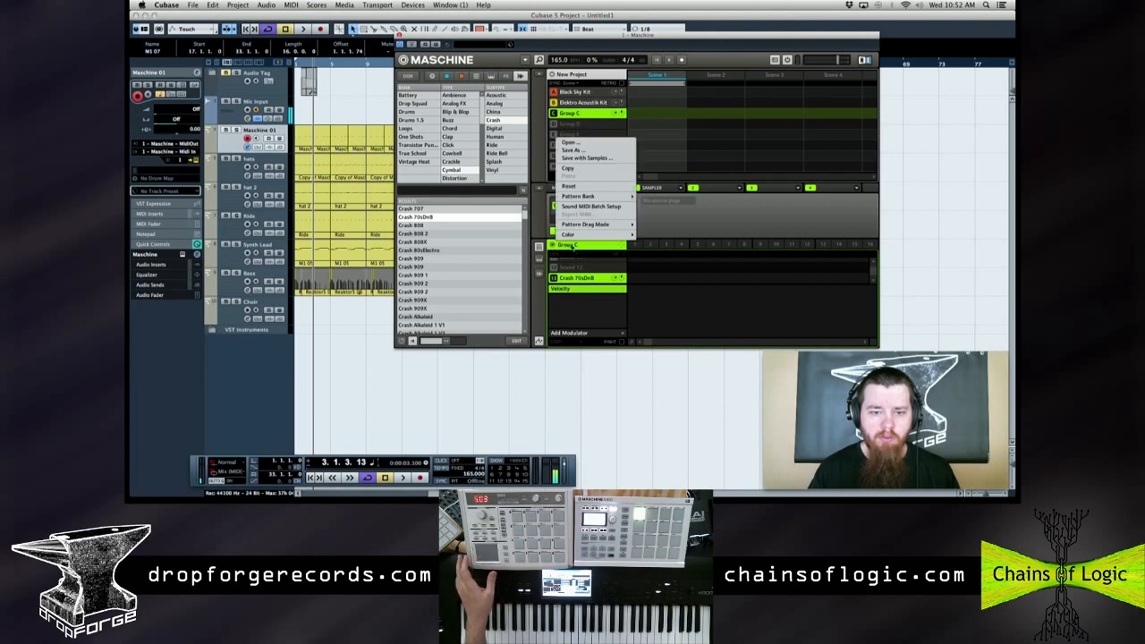
click(590, 207)
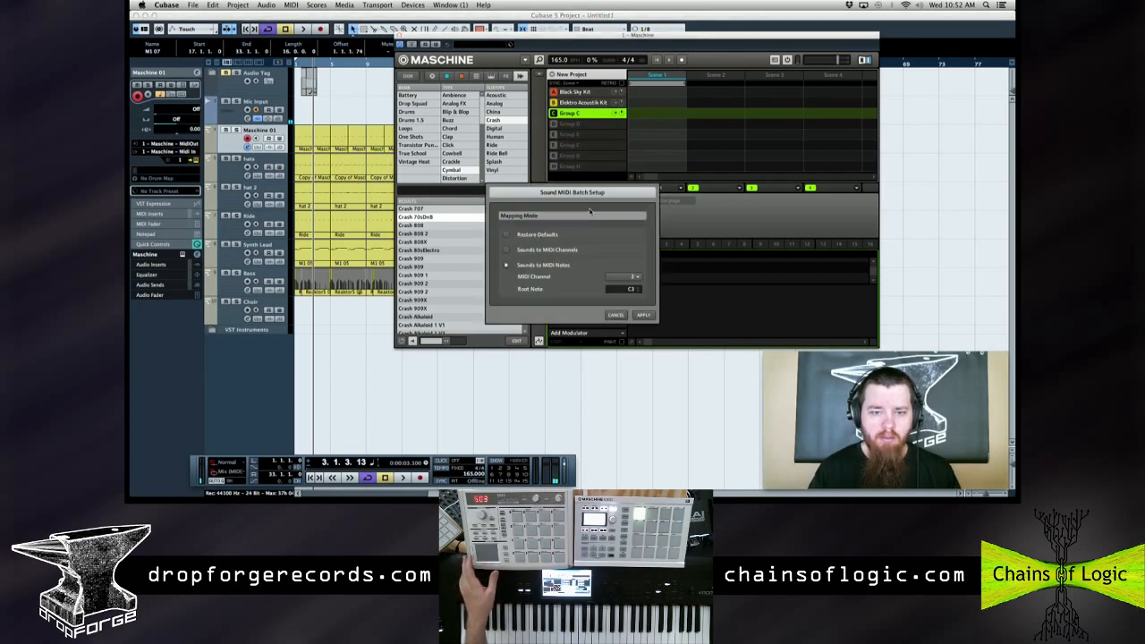
click(631, 278)
click(649, 217)
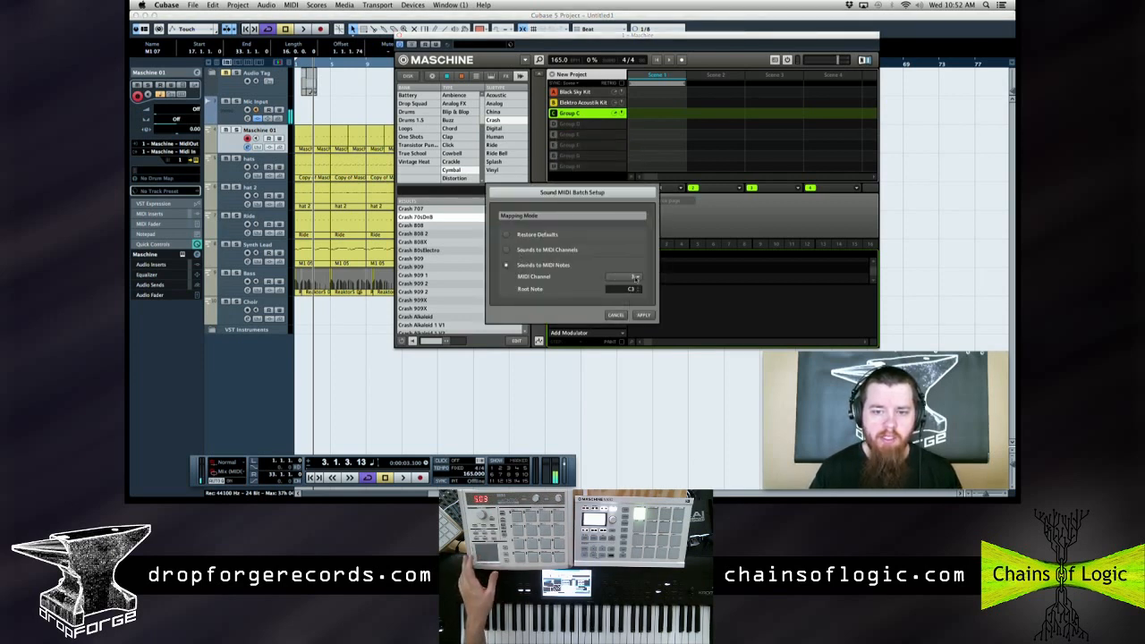
click(644, 316)
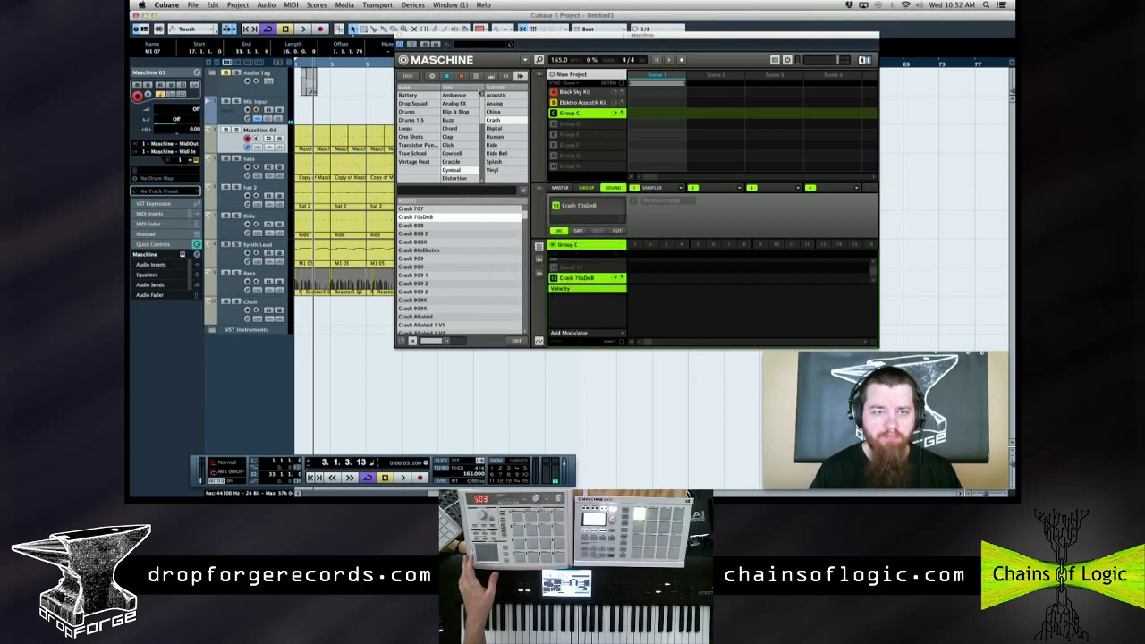
click(401, 36)
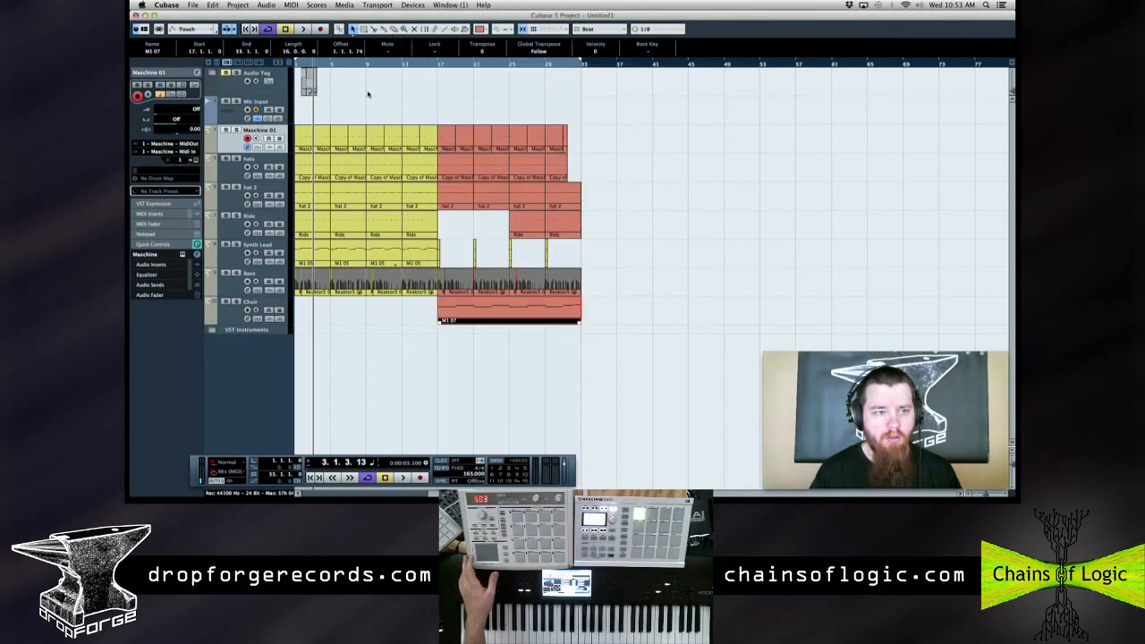
Duplicate the Ride track and delete all the copied parts from the duplicate
click(231, 233)
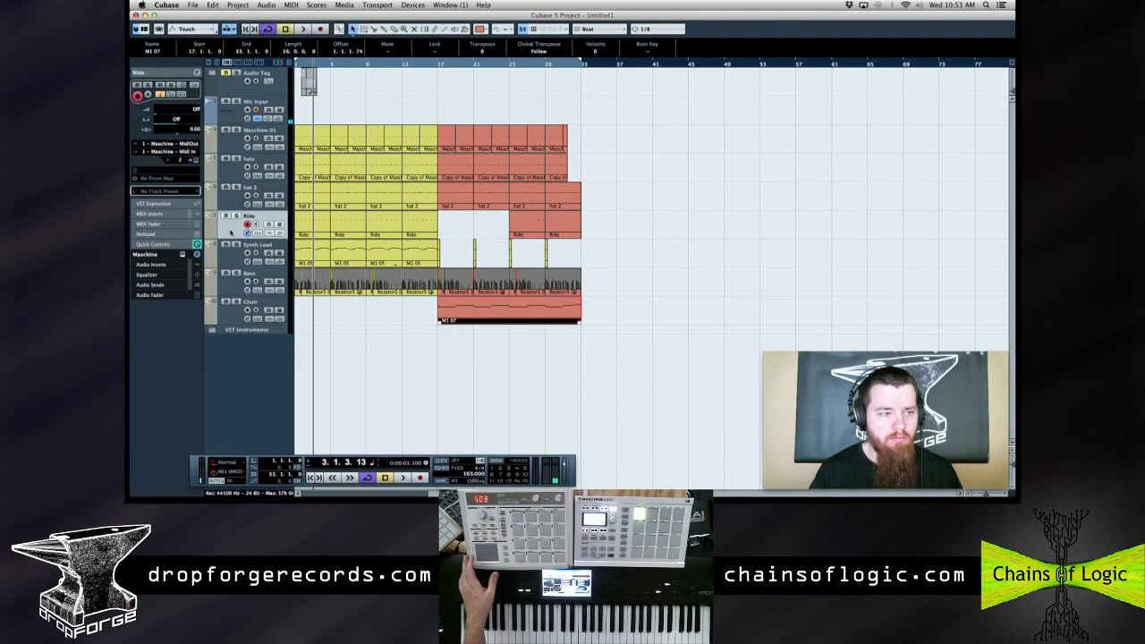
right_click(231, 233)
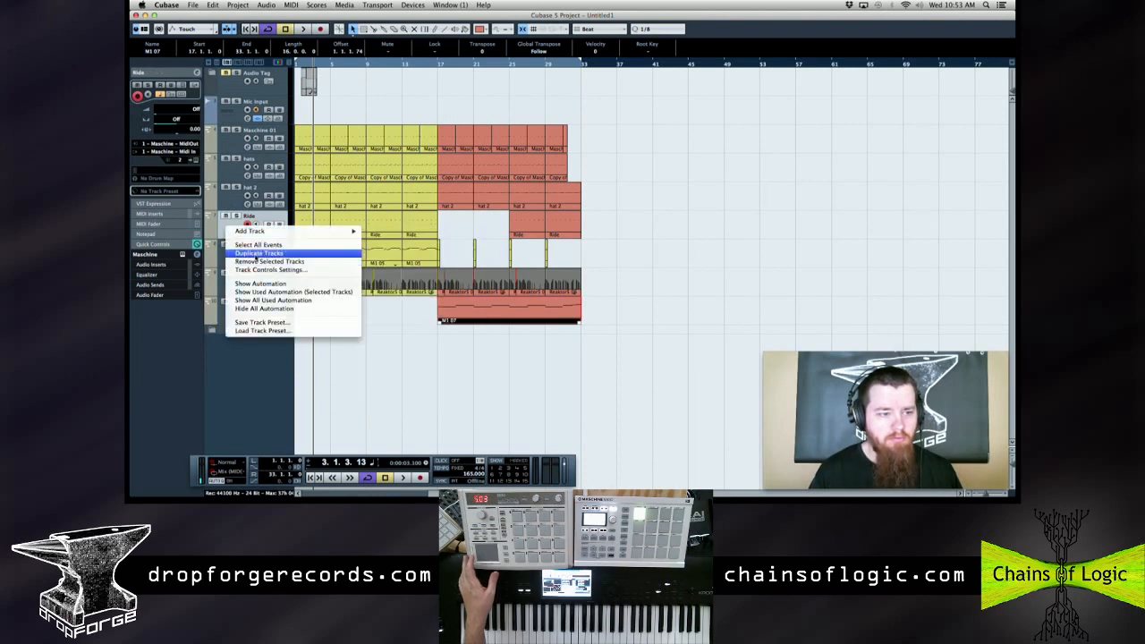
click(255, 252)
drag(599, 252, 555, 253)
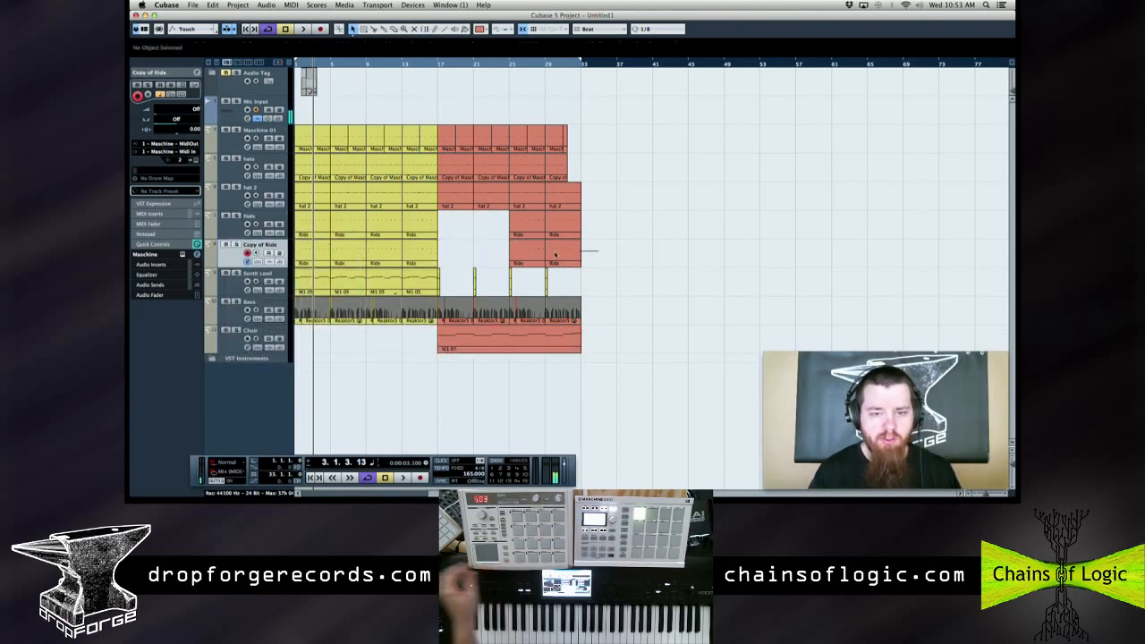
drag(313, 254, 304, 256)
key(Delete)
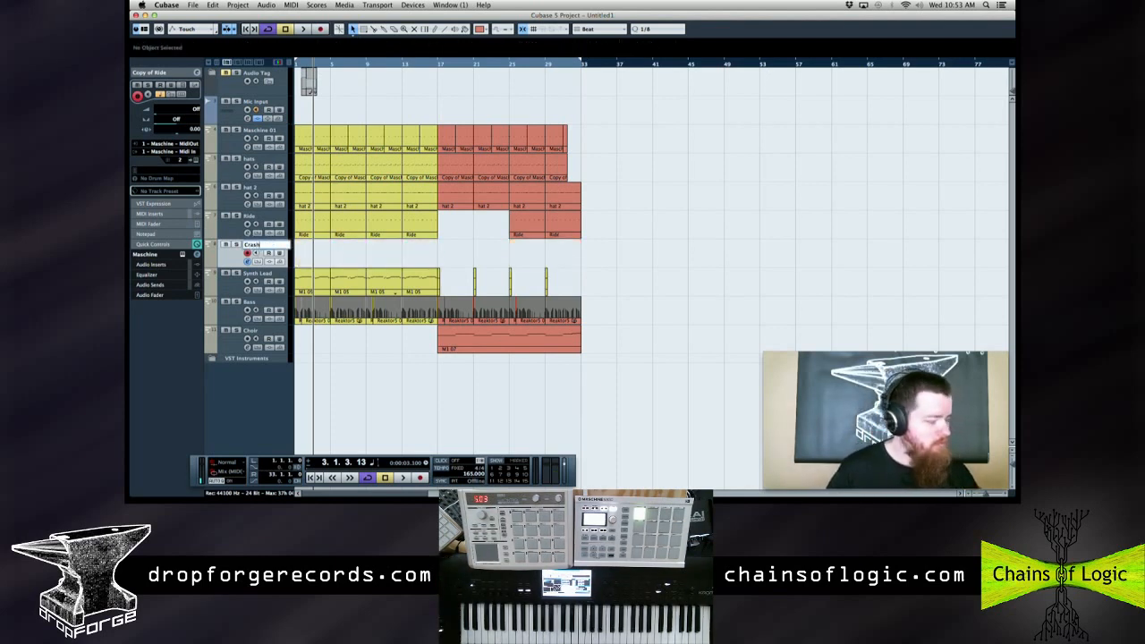
Rename the duplicated Ride track to Crash and set its MIDI output channel to 3
click(184, 161)
click(183, 189)
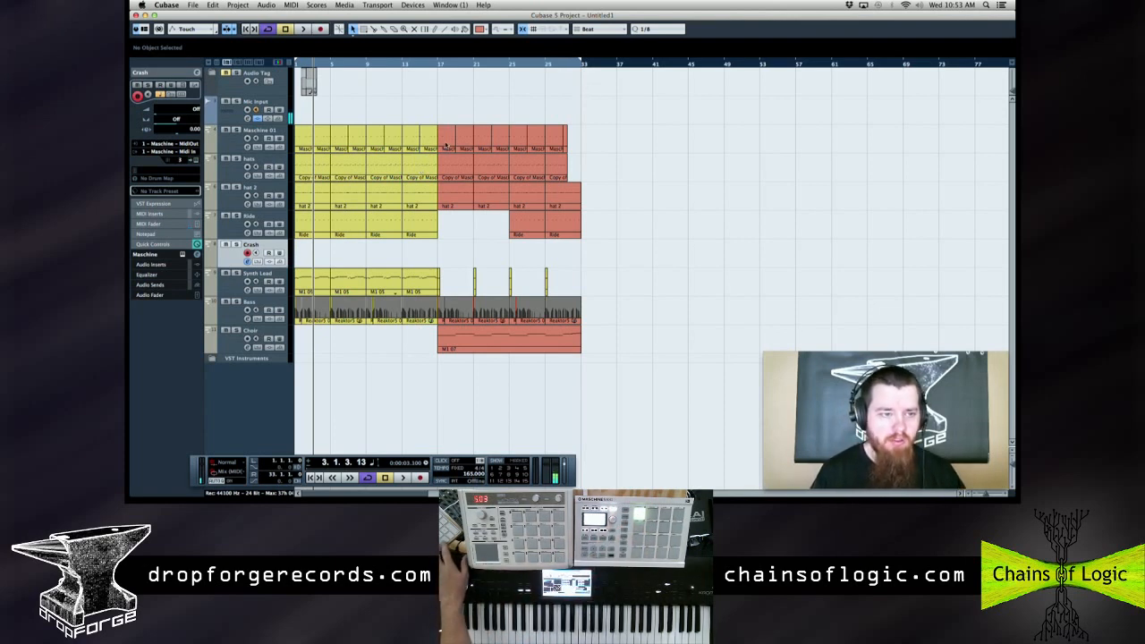
Record a crash hit on the Crash track from the project start and shorten the part to 4 bars, ending at bar 5
key(KP_Decimal)
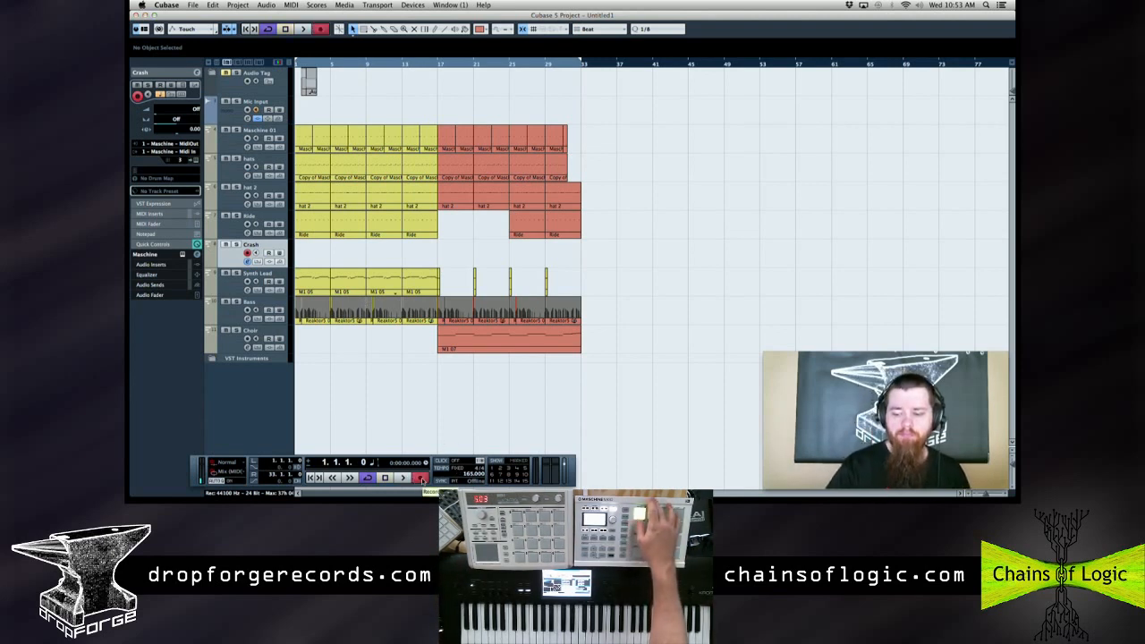
click(420, 479)
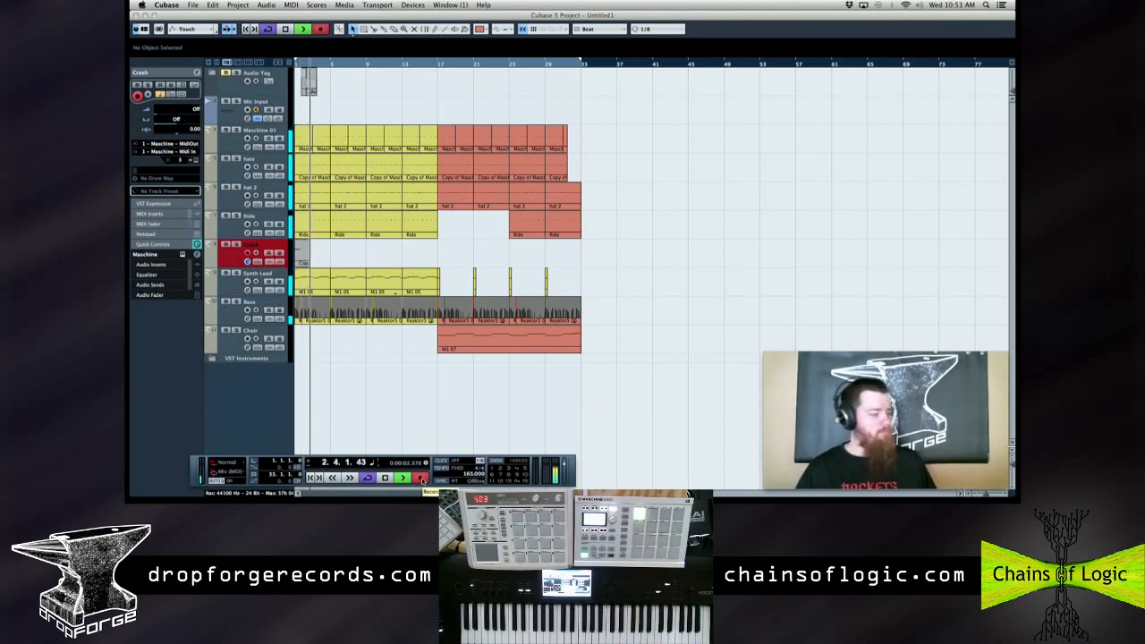
key(space)
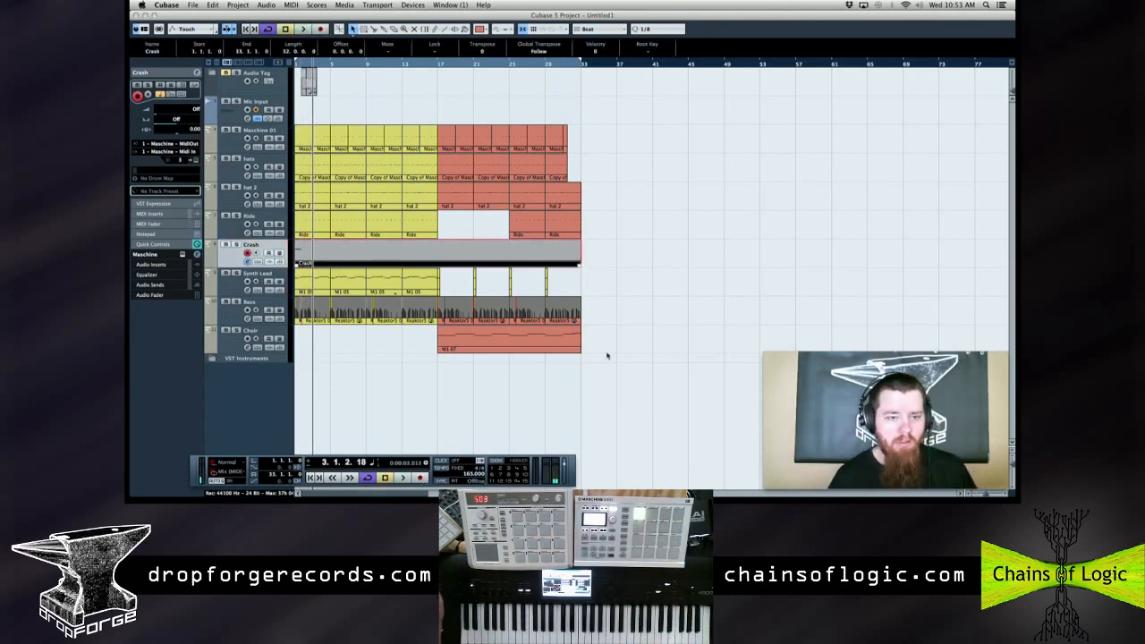
drag(580, 266, 329, 278)
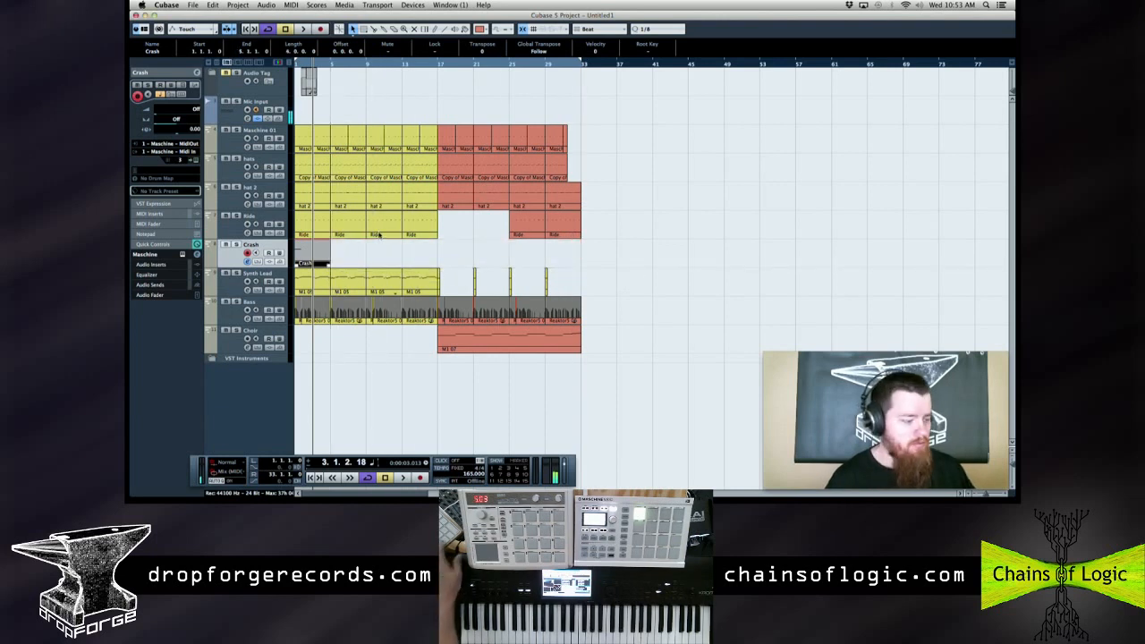
Play the arrangement from the start, checking the channel levels in the mixer, and stop playback
key(Home)
key(space)
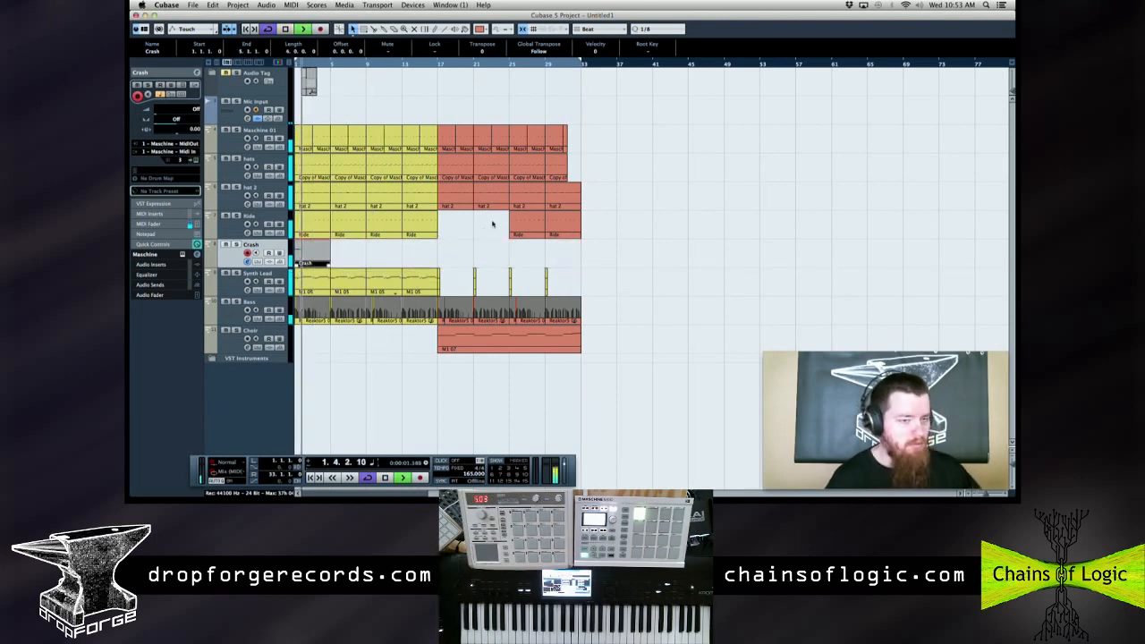
key(F3)
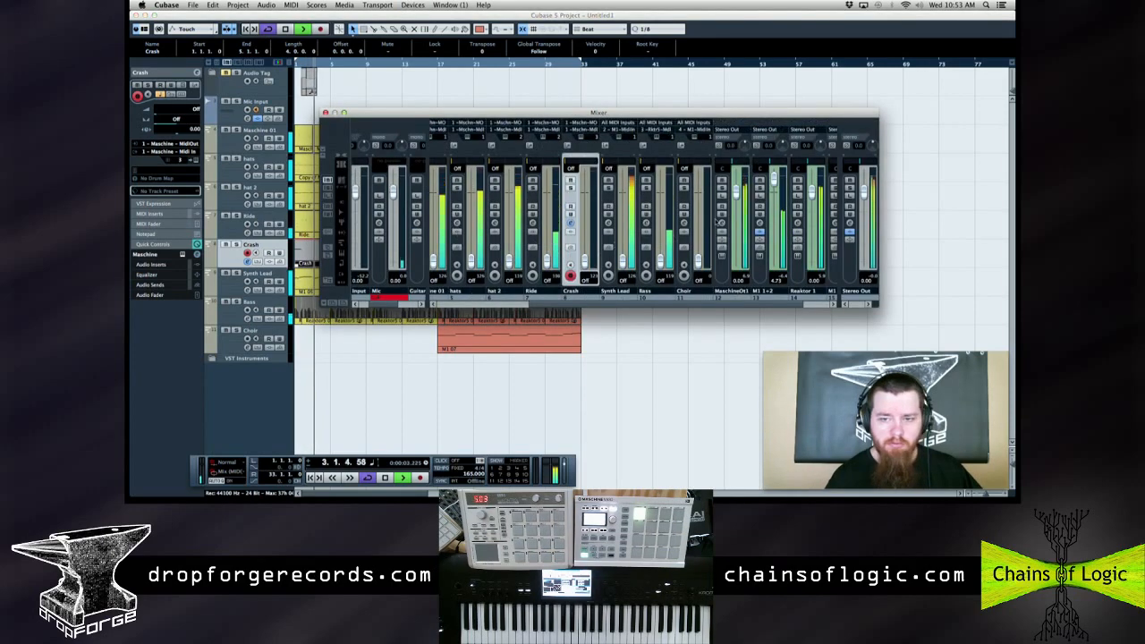
key(F3)
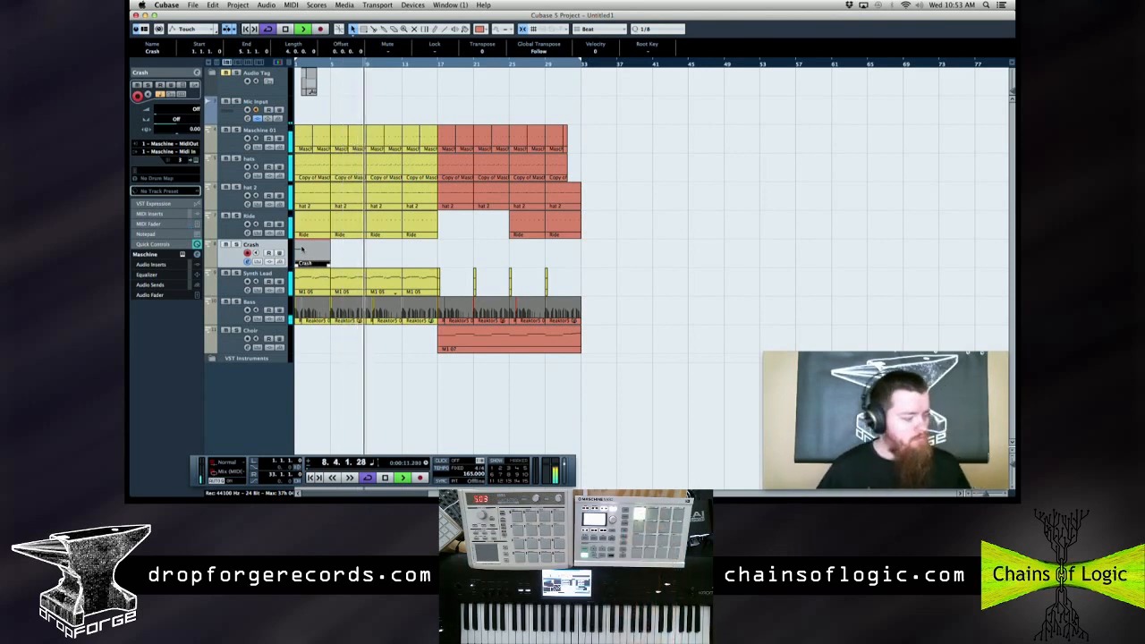
key(space)
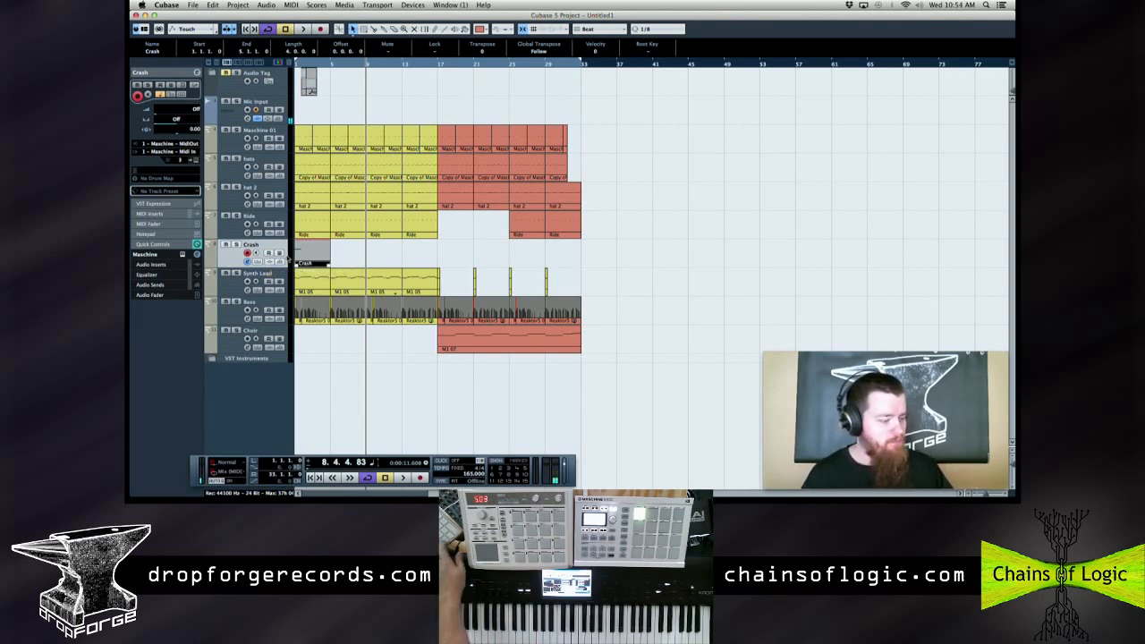
Record a second pass of crash hits on the Crash track while playing from the start, and shorten the new part to end at bar 9
key(KP_Decimal)
key(space)
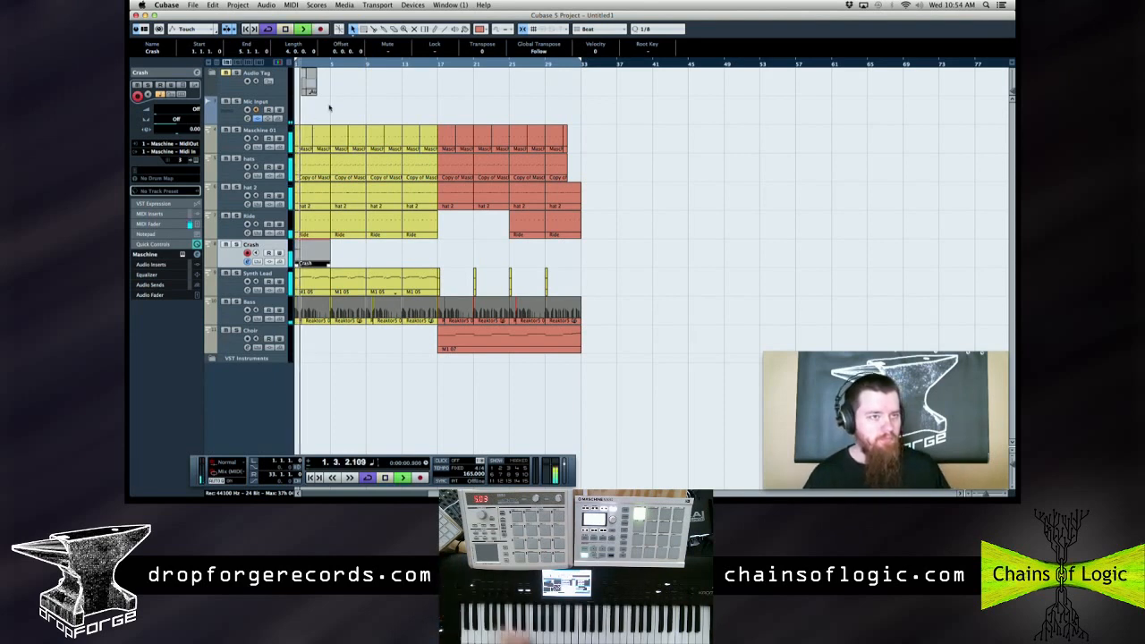
click(321, 29)
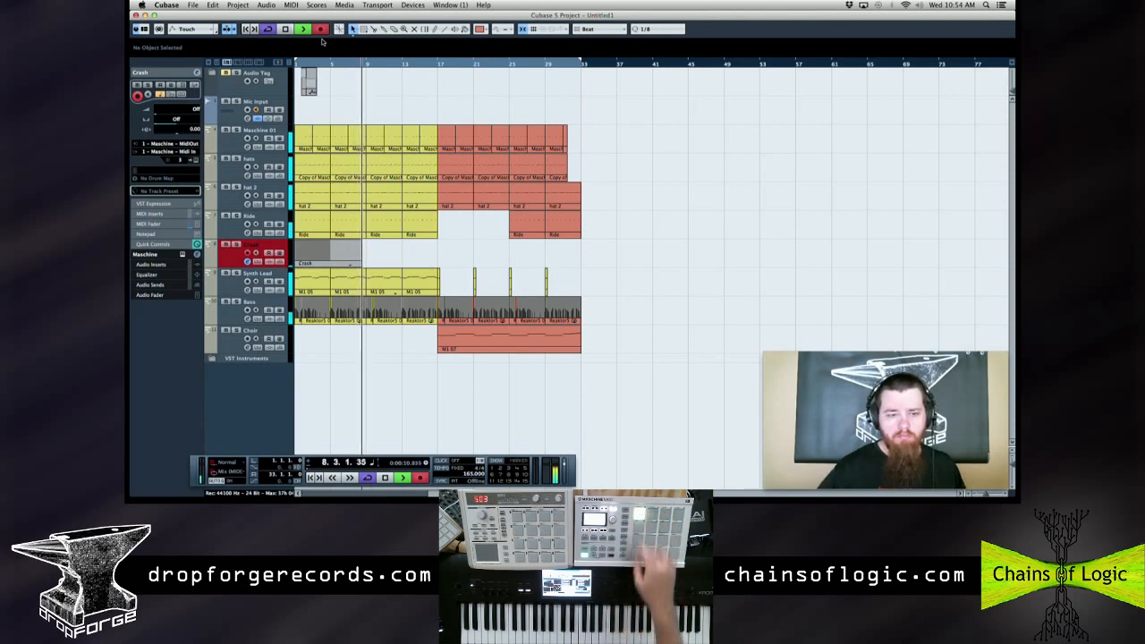
key(space)
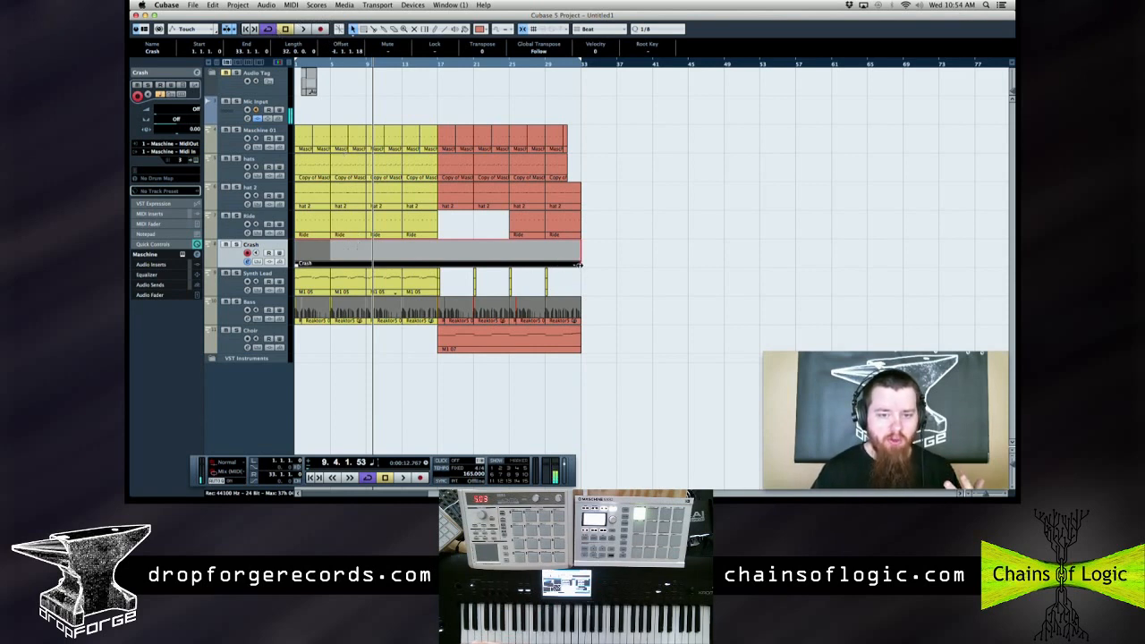
drag(580, 265, 439, 261)
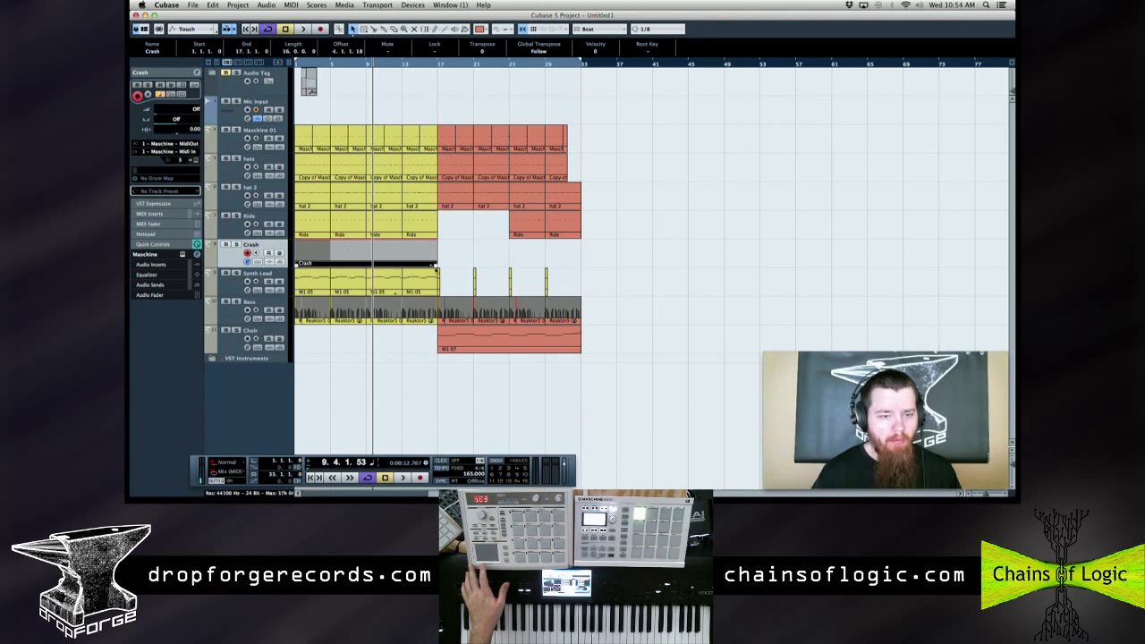
drag(435, 265, 363, 258)
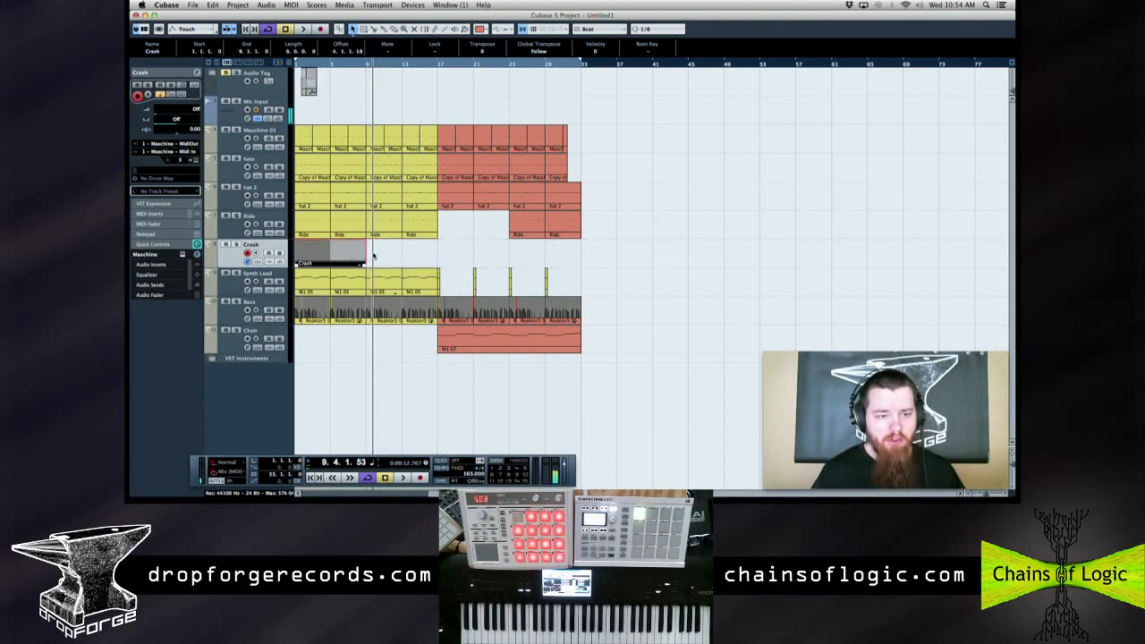
Copy the crash parts from the project start to bar 9 and play the arrangement from the beginning
drag(303, 255, 389, 246)
key(KP_Decimal)
key(space)
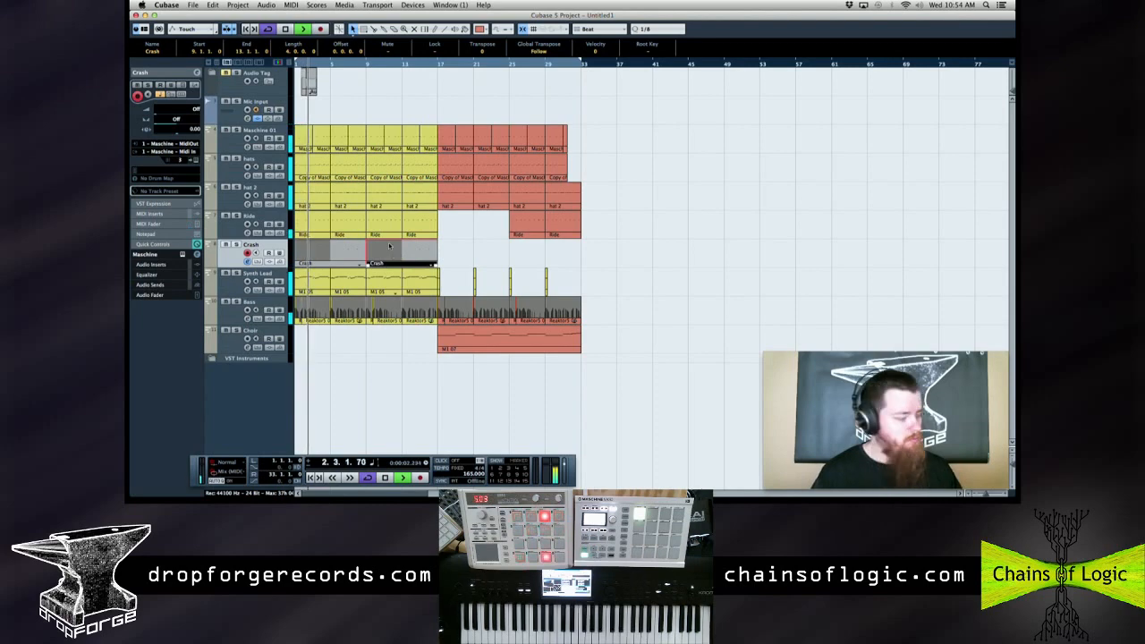
Check the mixer and the Crash 70sDnB sound in Maschine during playback
key(F3)
key(F3)
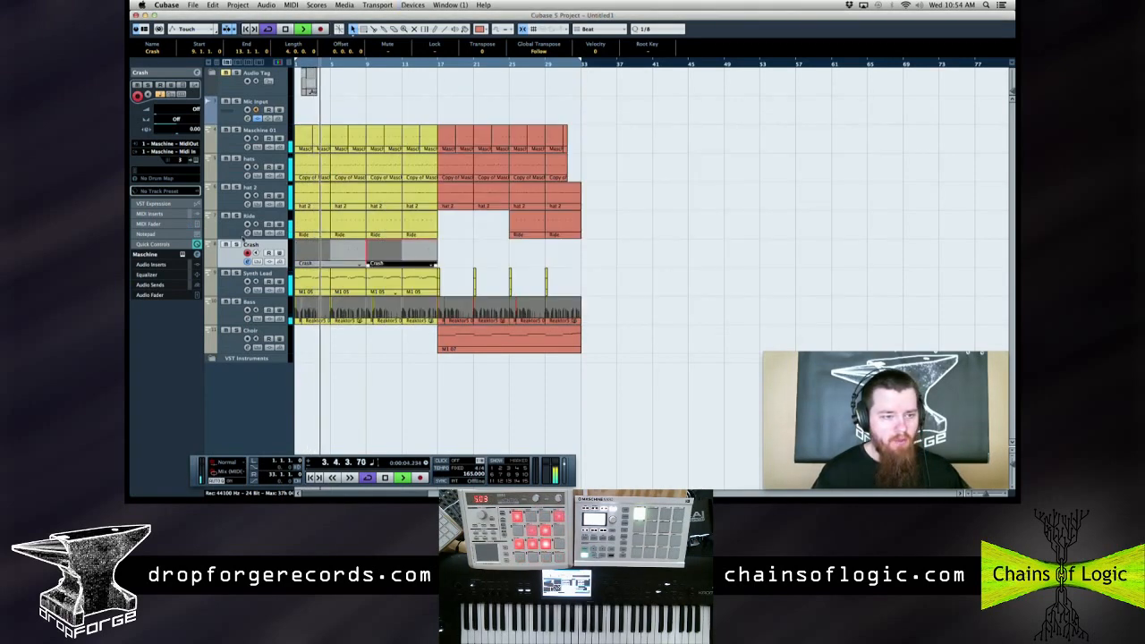
click(196, 160)
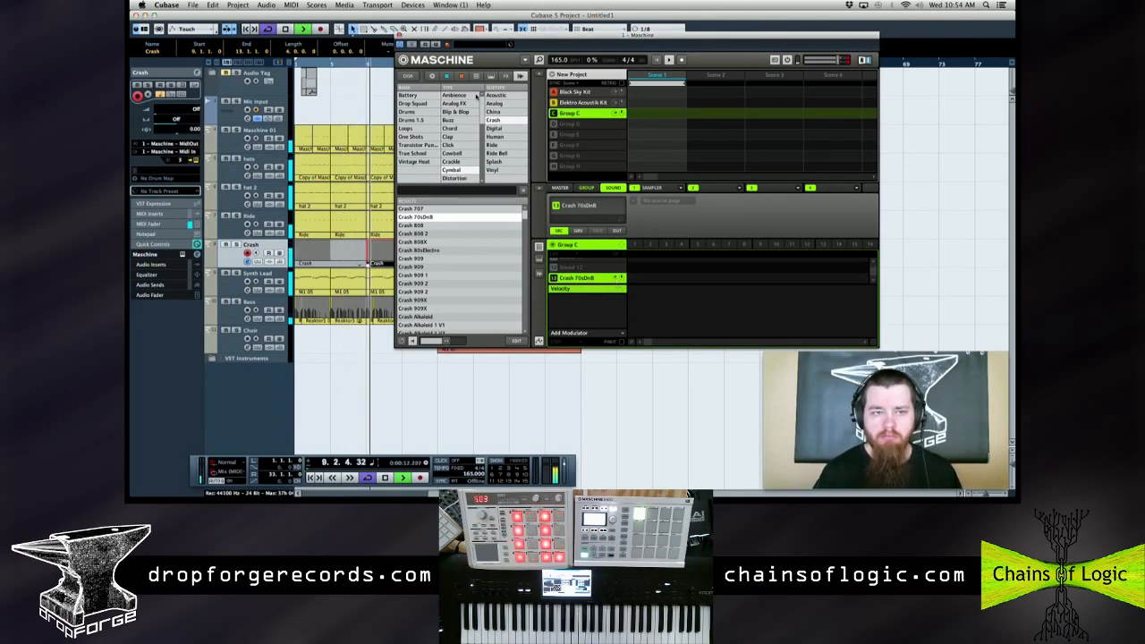
click(400, 37)
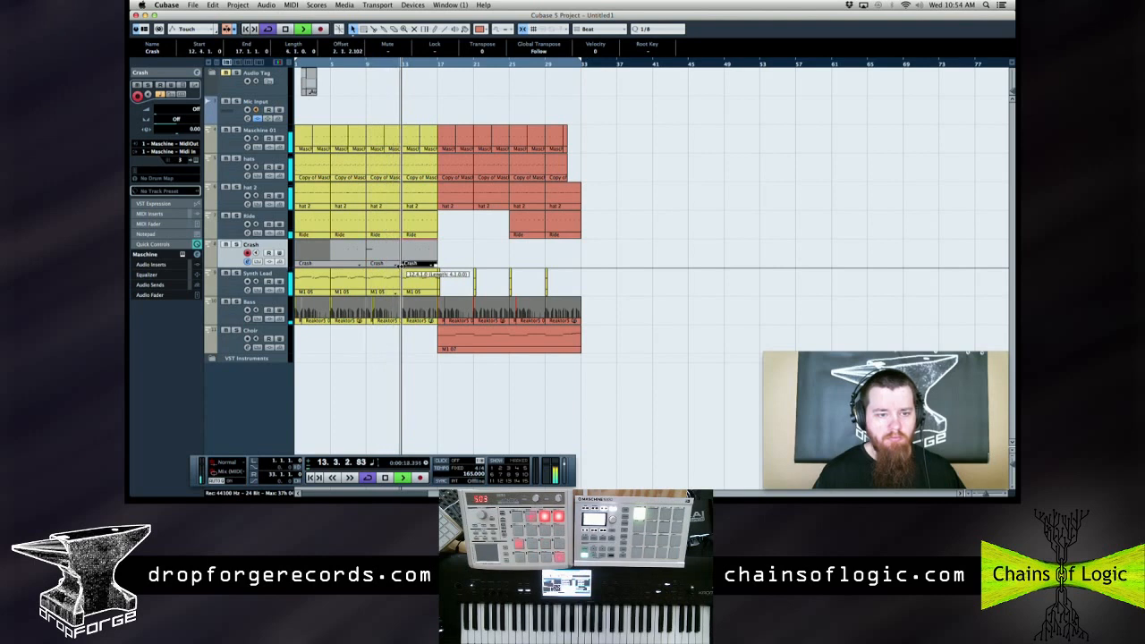
Trim the second-pass crash parts to start at bars 13 and 5, and copy the opening 4-bar crash part to bar 17
drag(380, 262, 404, 264)
click(303, 266)
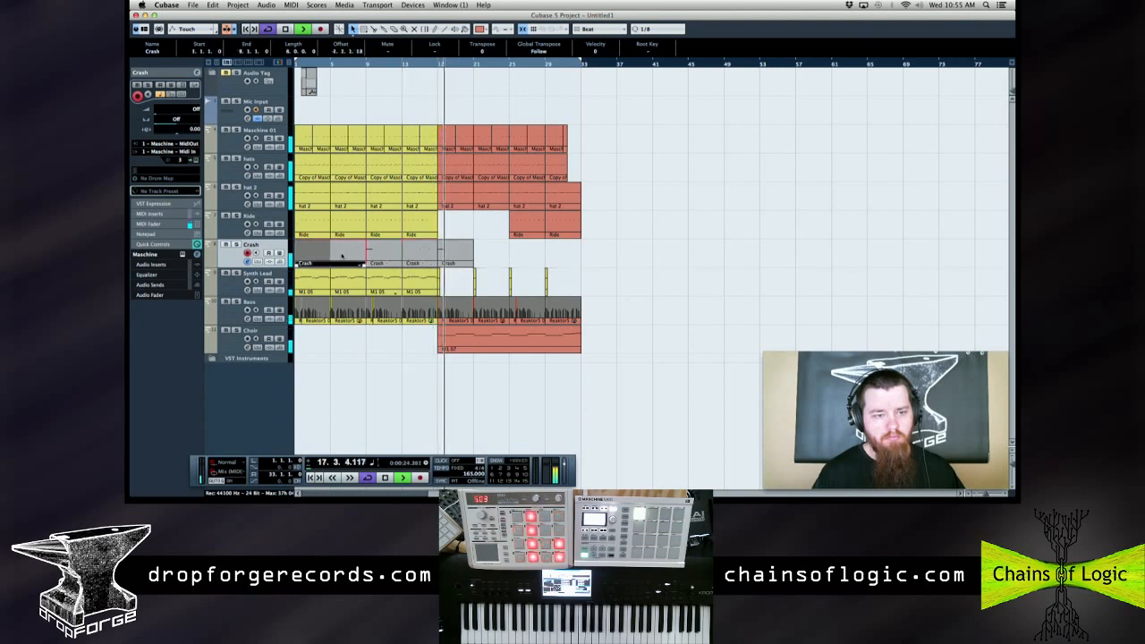
click(342, 258)
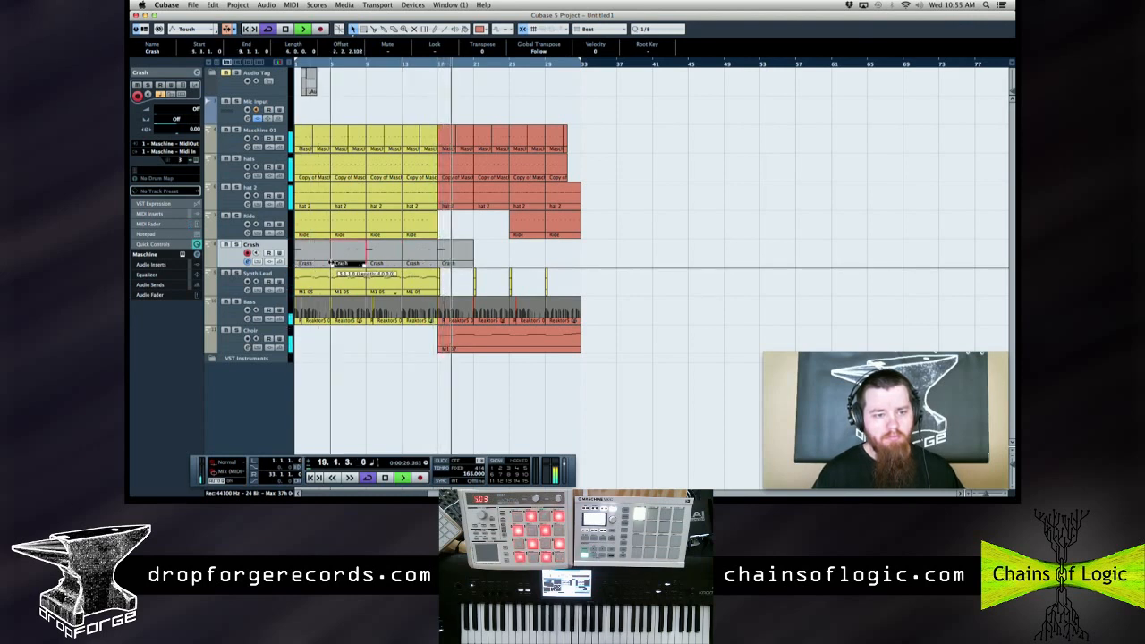
Adjust the velocity of the bar 8 note in the crash part starting at bar 5, using the Key Editor
double_click(350, 257)
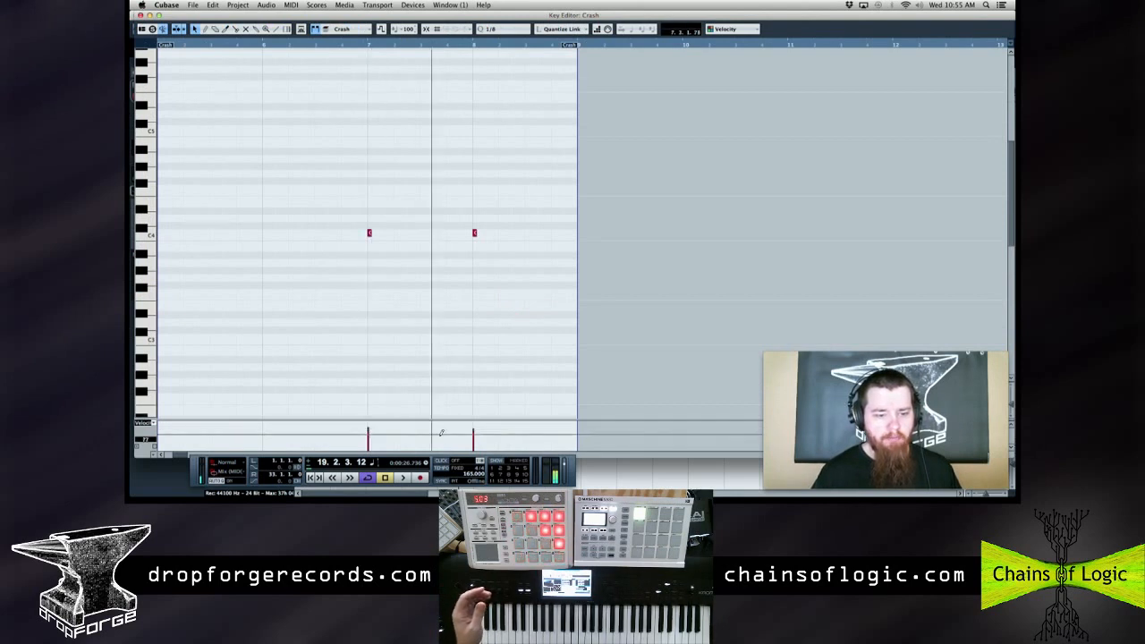
click(474, 427)
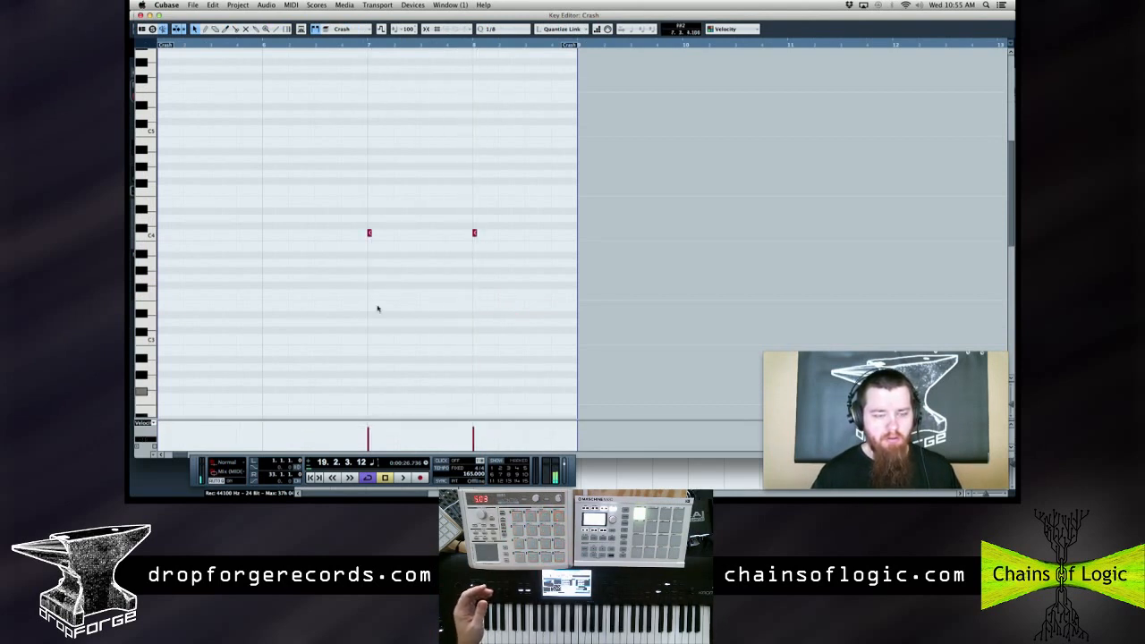
click(141, 16)
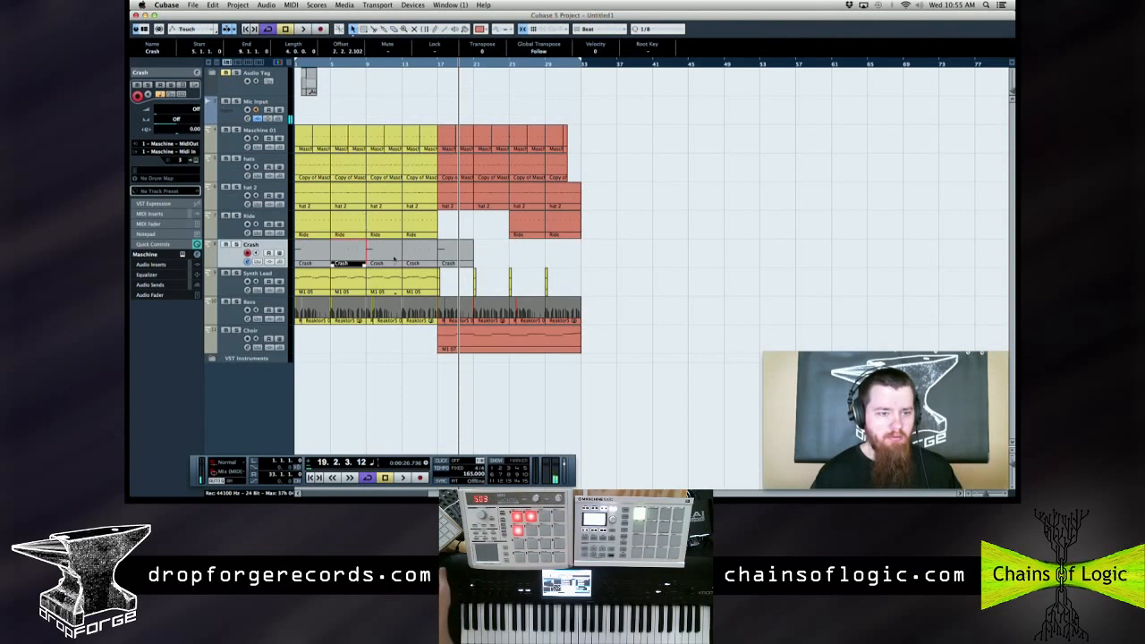
Replace the crash part at bar 13 with a copy of the edited bar 5 part, and play from the project start
key(Delete)
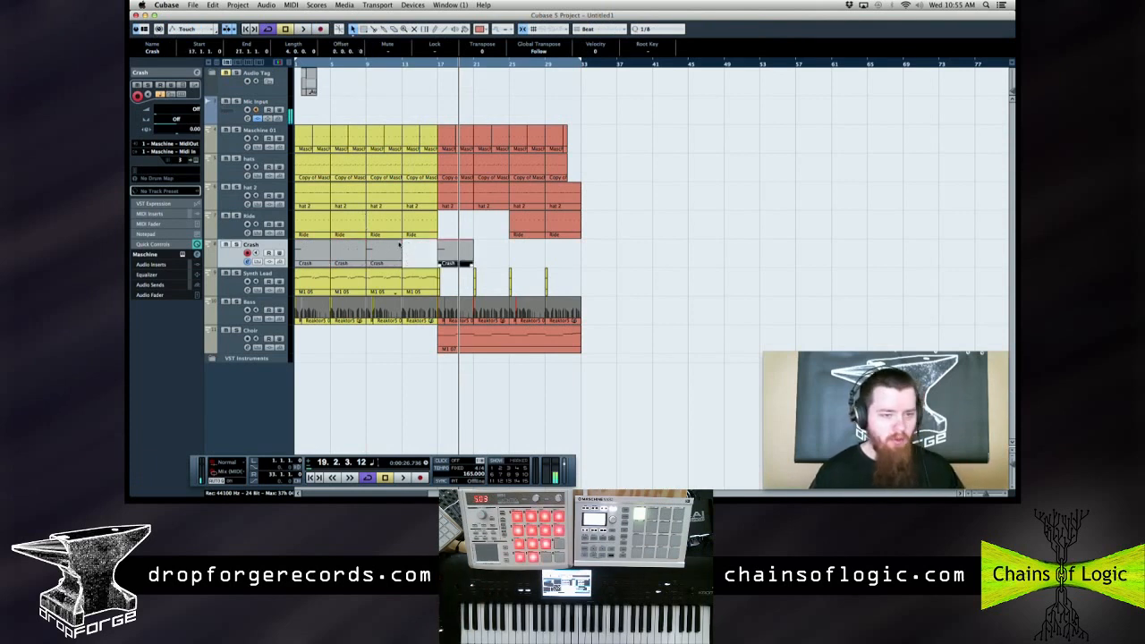
drag(350, 259, 422, 254)
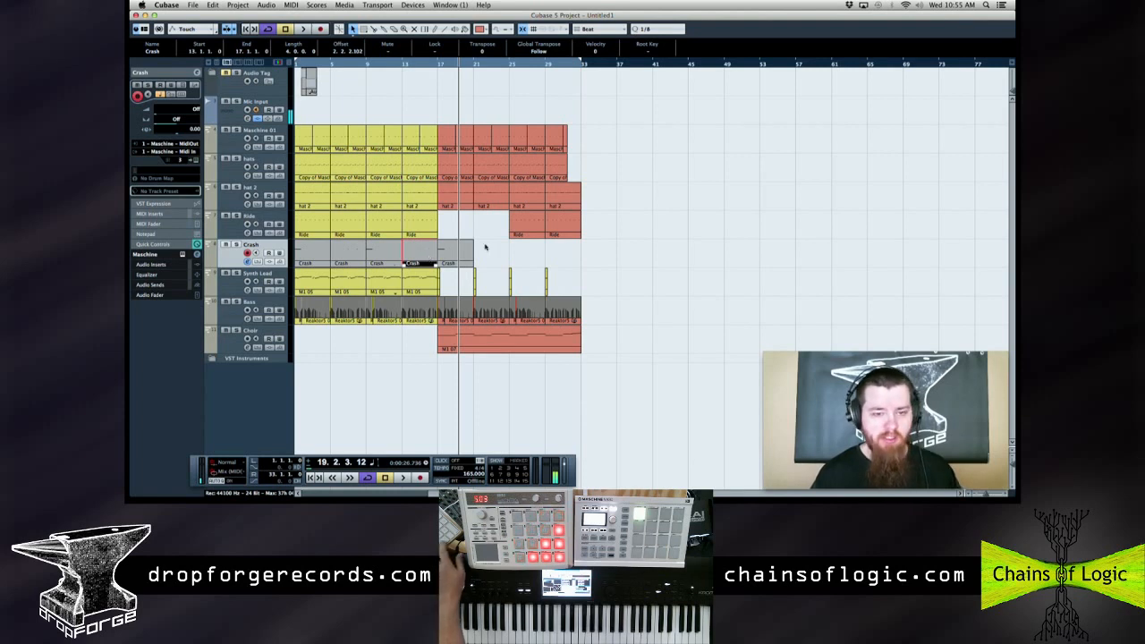
key(period)
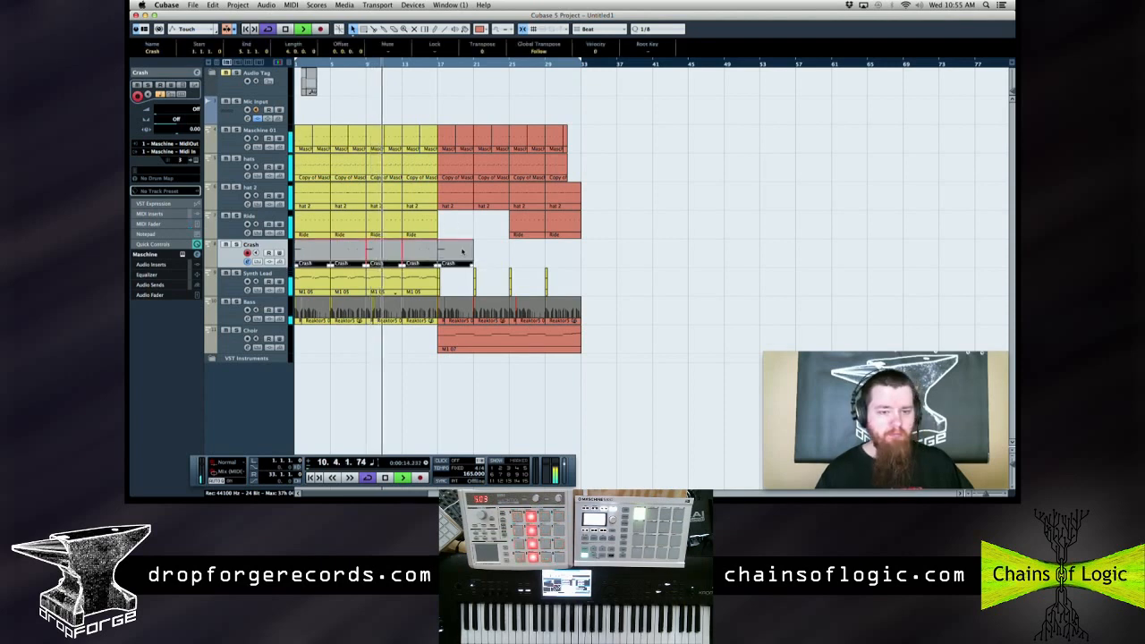
Color the Crash parts in bars 1 to 16 yellow and set the Crash part at bar 17 to Color 1
click(483, 30)
click(485, 79)
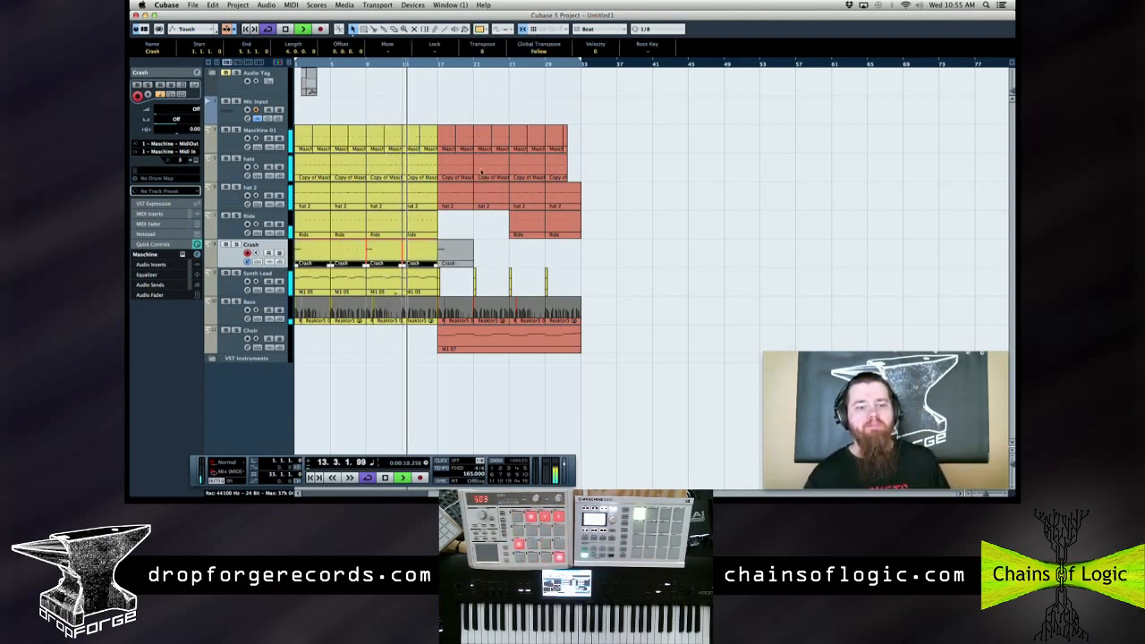
click(456, 252)
click(482, 30)
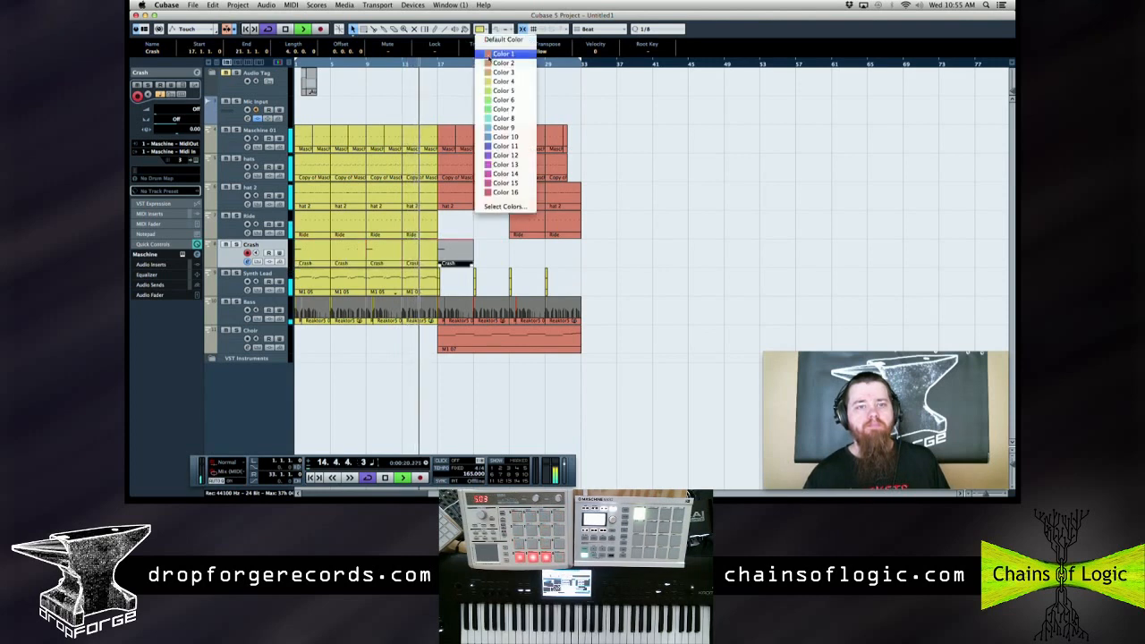
click(489, 55)
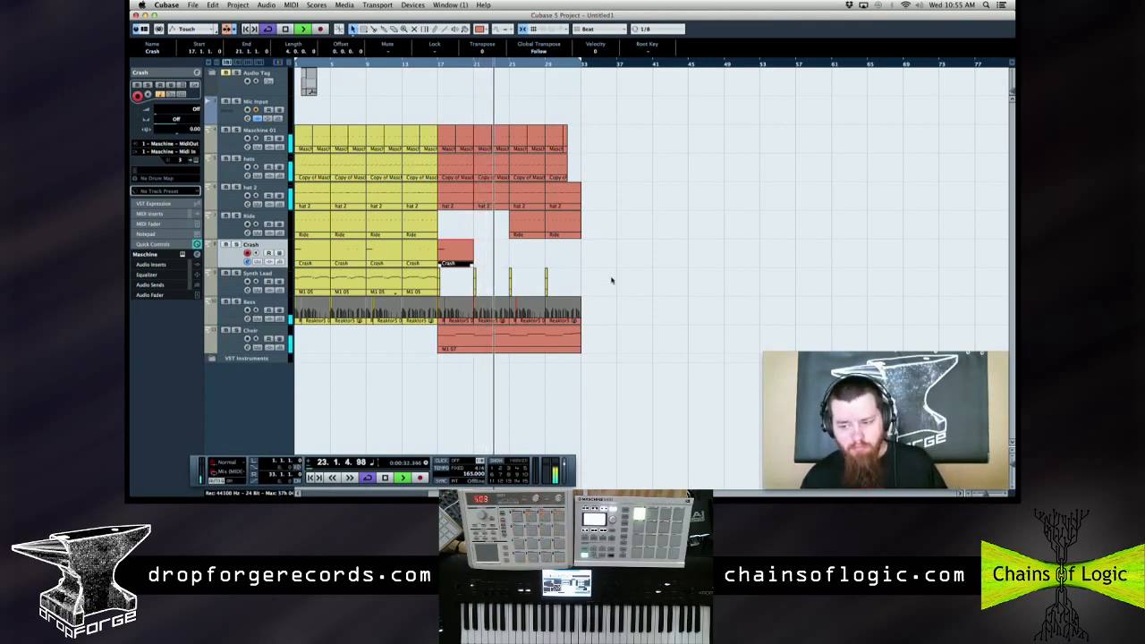
Set the short Synth Lead parts at bars 17, 21, 25 and 29 to Color 1
drag(575, 280, 437, 280)
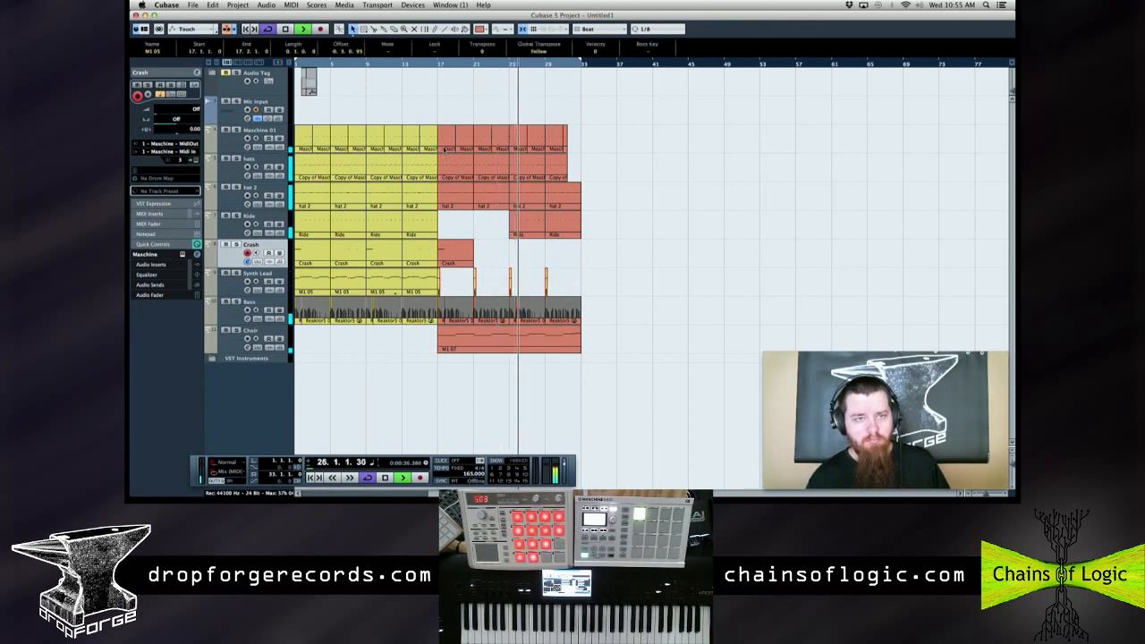
click(481, 30)
click(492, 53)
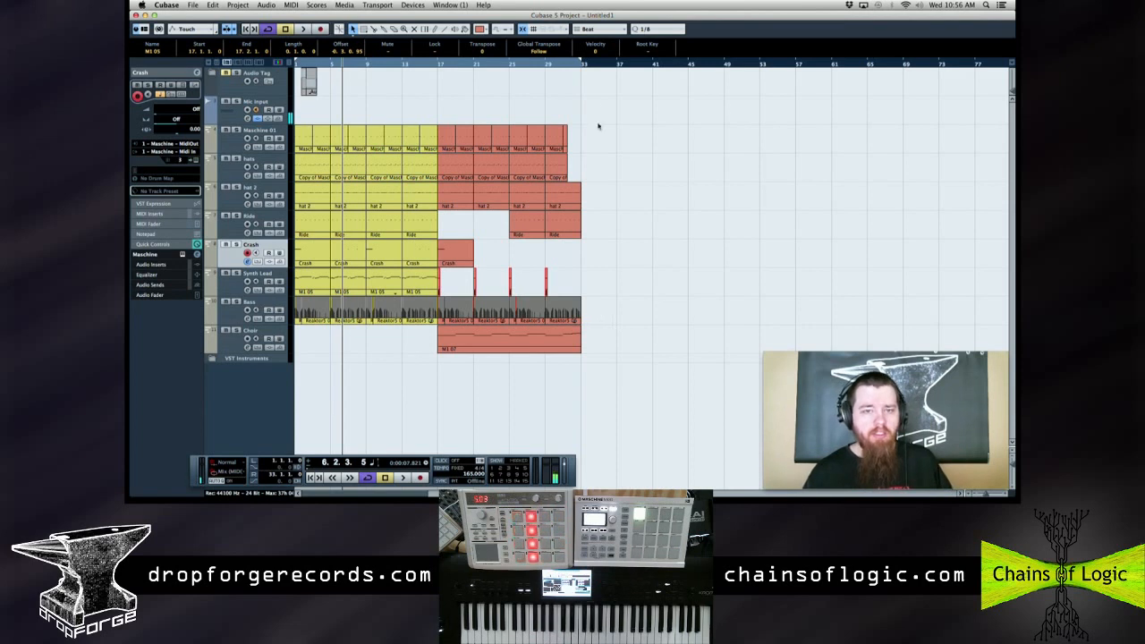
Copy the parts of all instrument tracks in bars 1 to 32 to bar 33
click(583, 68)
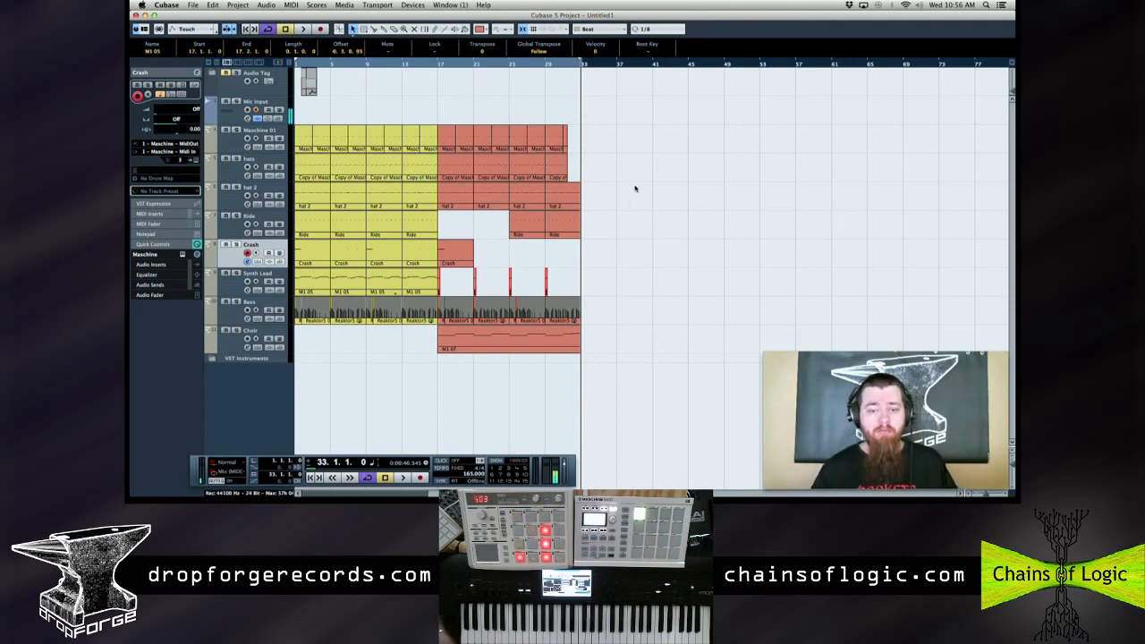
drag(595, 351, 592, 140)
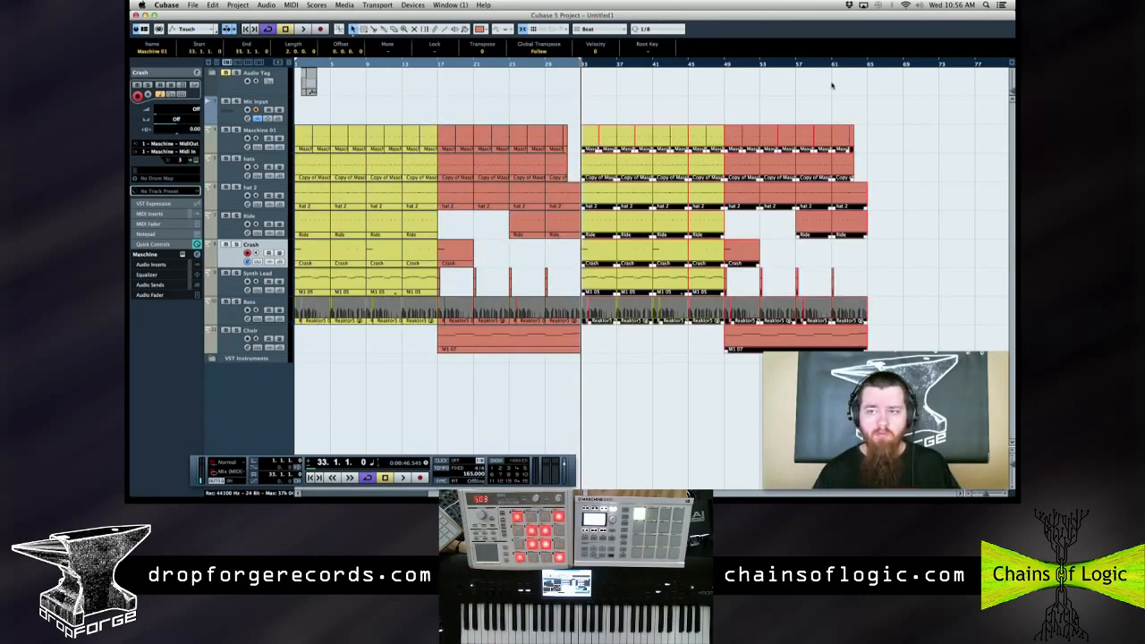
click(866, 66)
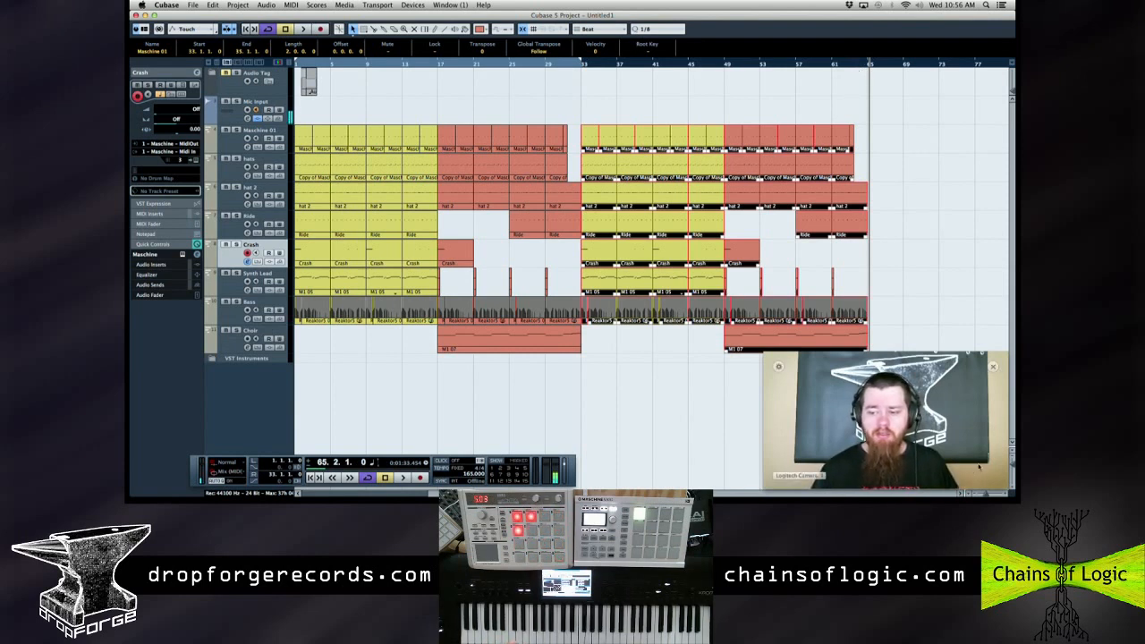
key(g)
key(g)
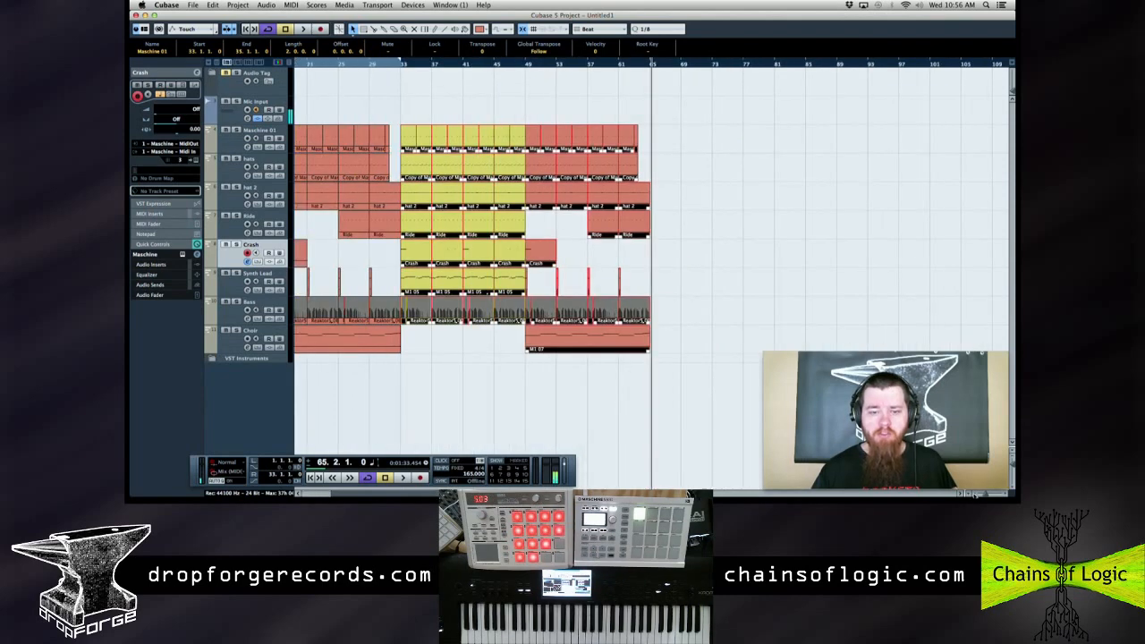
Delete the duplicated parts from bar 33 onward on all tracks
drag(501, 399, 261, 385)
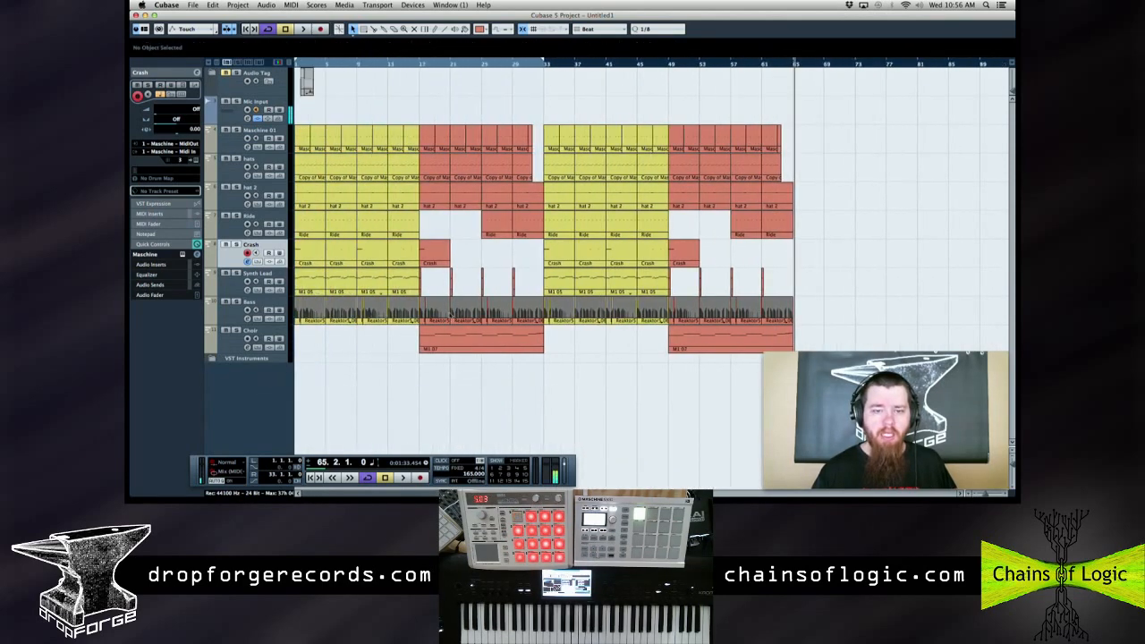
drag(838, 115, 544, 363)
key(Delete)
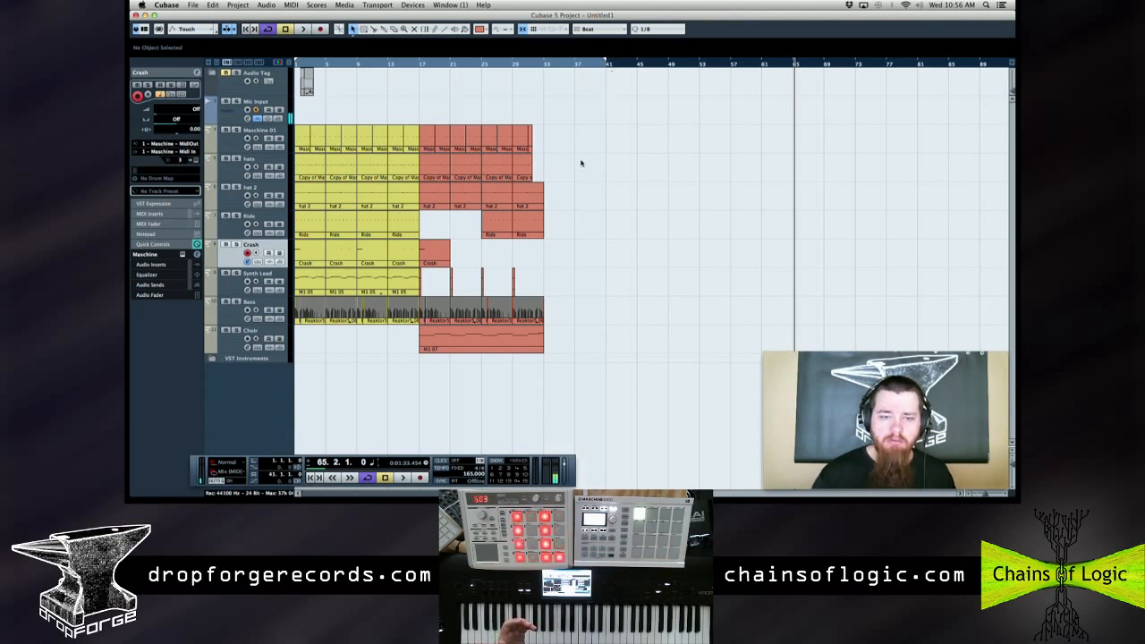
Move the red section from bar 17 to bar 25, and copy its first eight bars back to bar 17
drag(588, 120, 420, 352)
drag(433, 136, 505, 336)
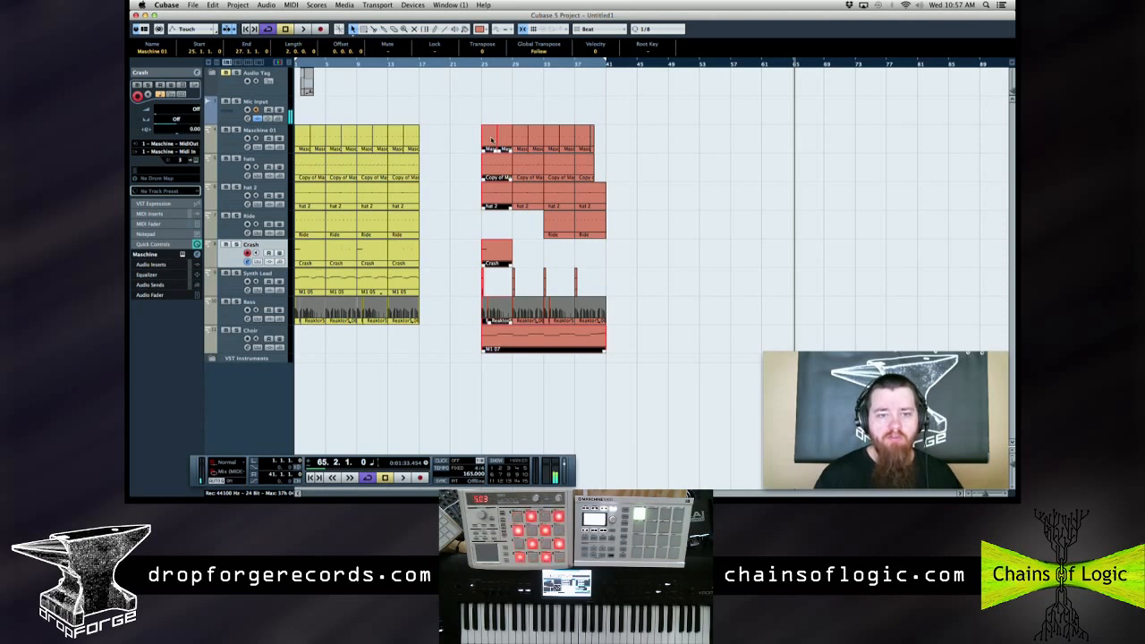
drag(475, 100, 483, 128)
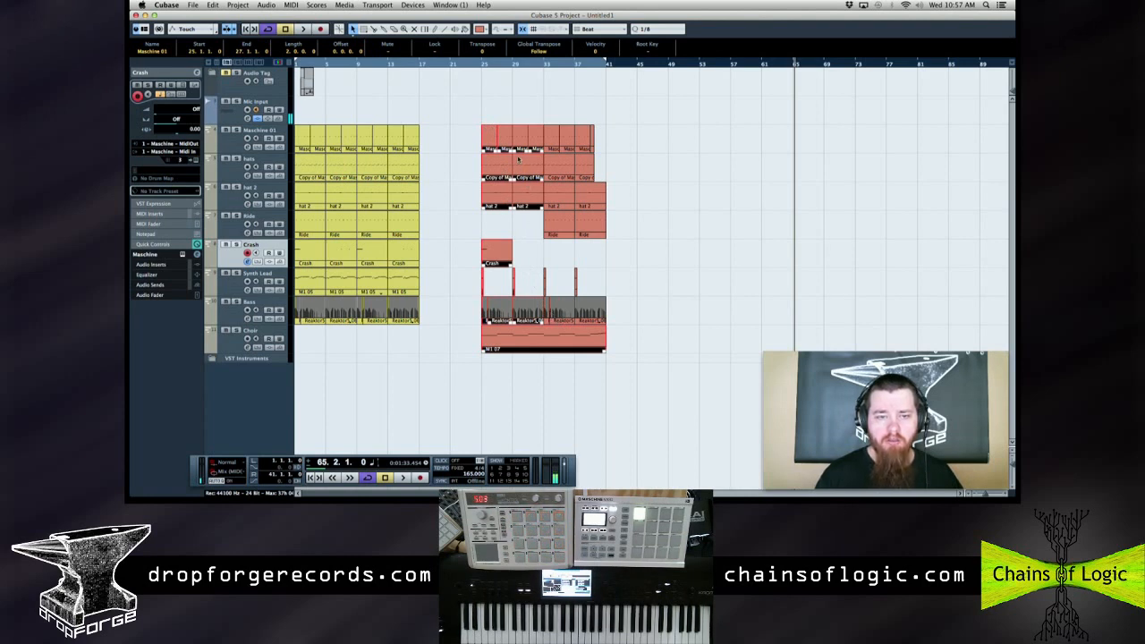
drag(490, 142, 433, 148)
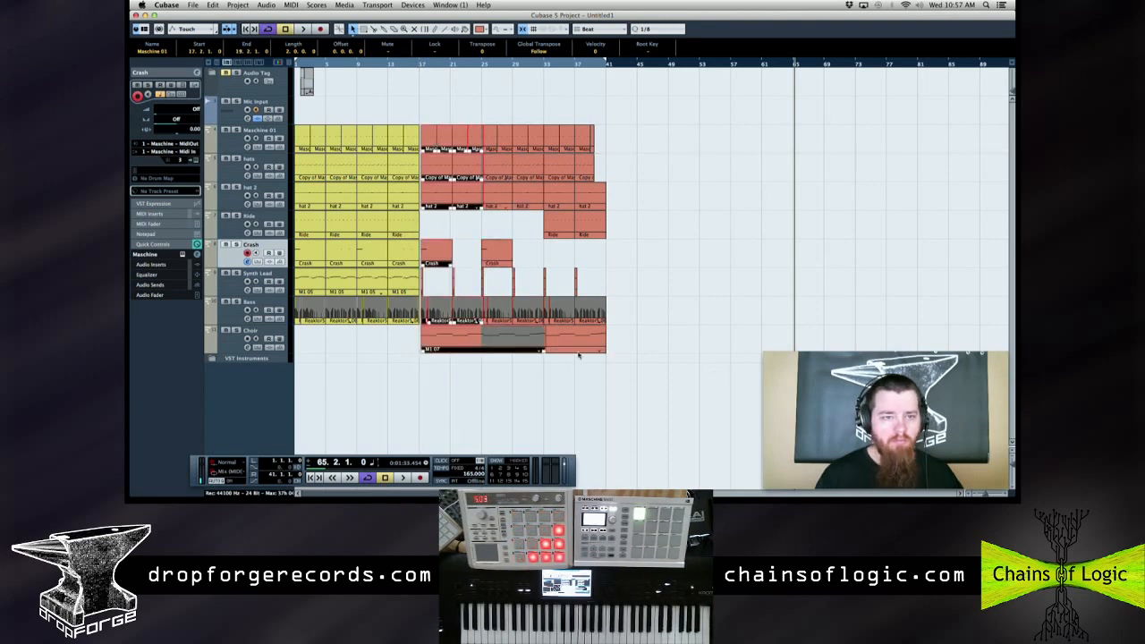
drag(431, 142, 429, 142)
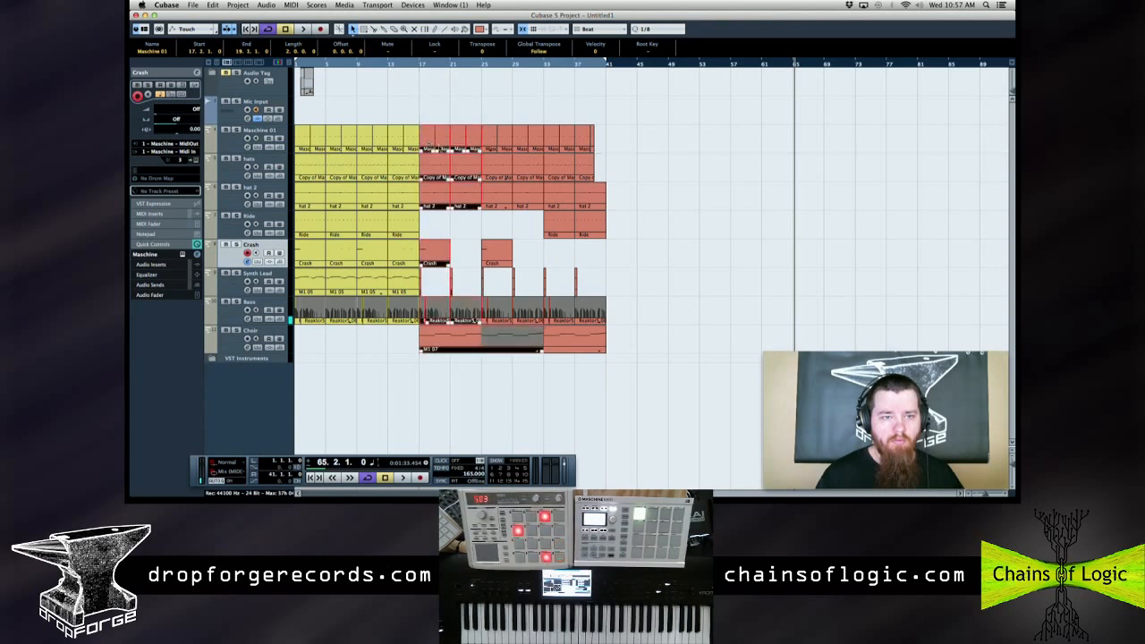
Shorten the copied Choir part at bar 17 to end at about bar 25
click(540, 351)
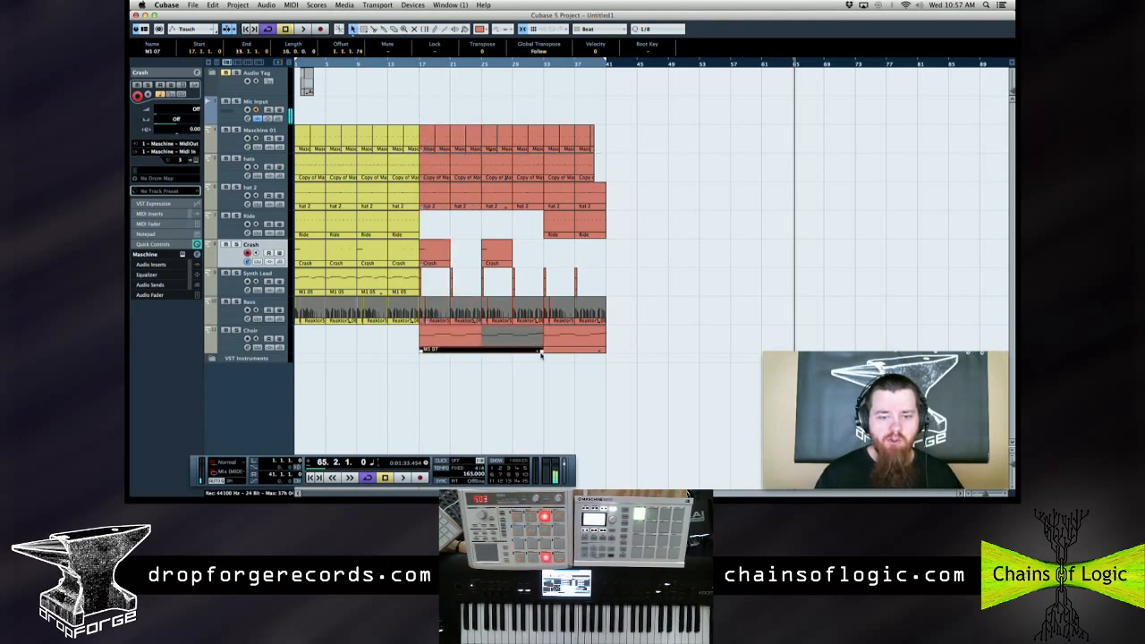
drag(540, 351, 480, 349)
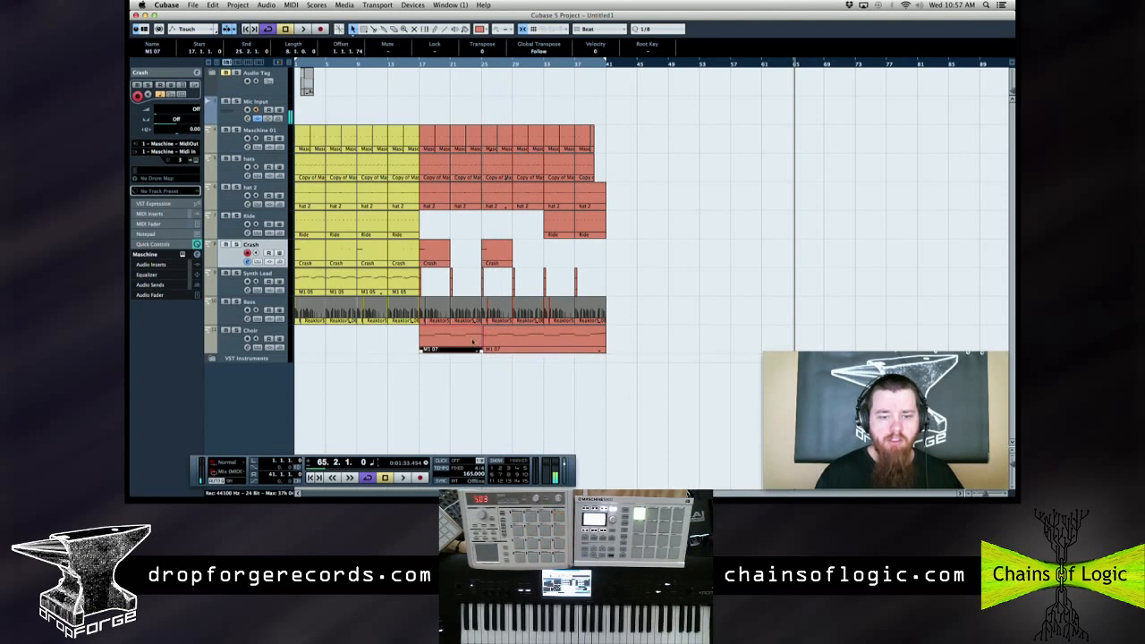
Copy the 40-bar arrangement on all instrument tracks to bar 41
drag(605, 390, 620, 145)
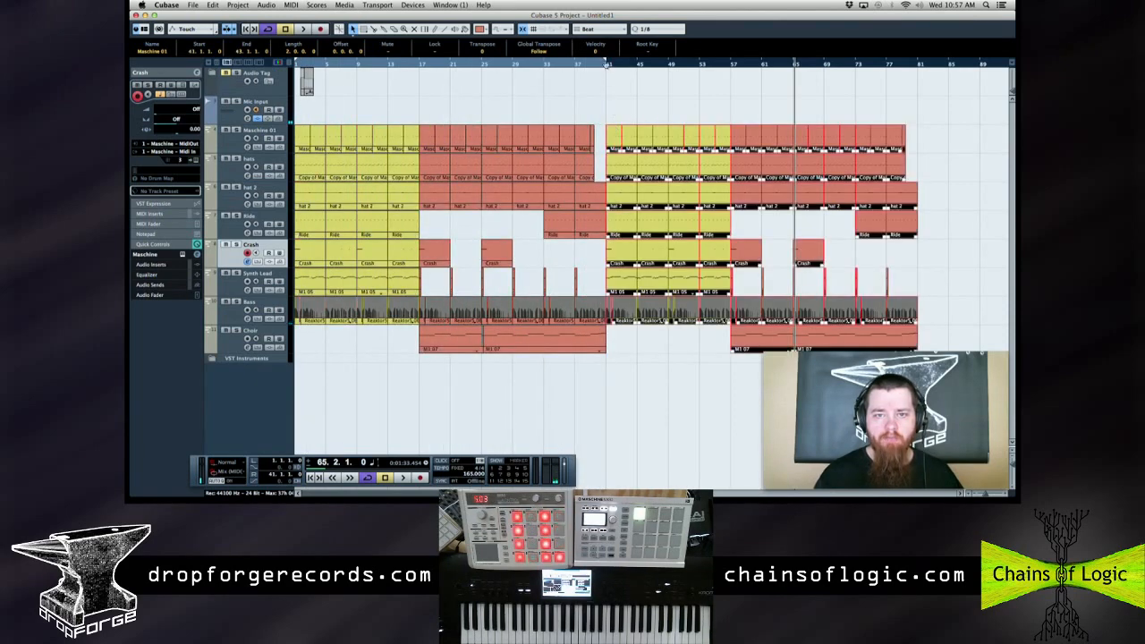
click(607, 65)
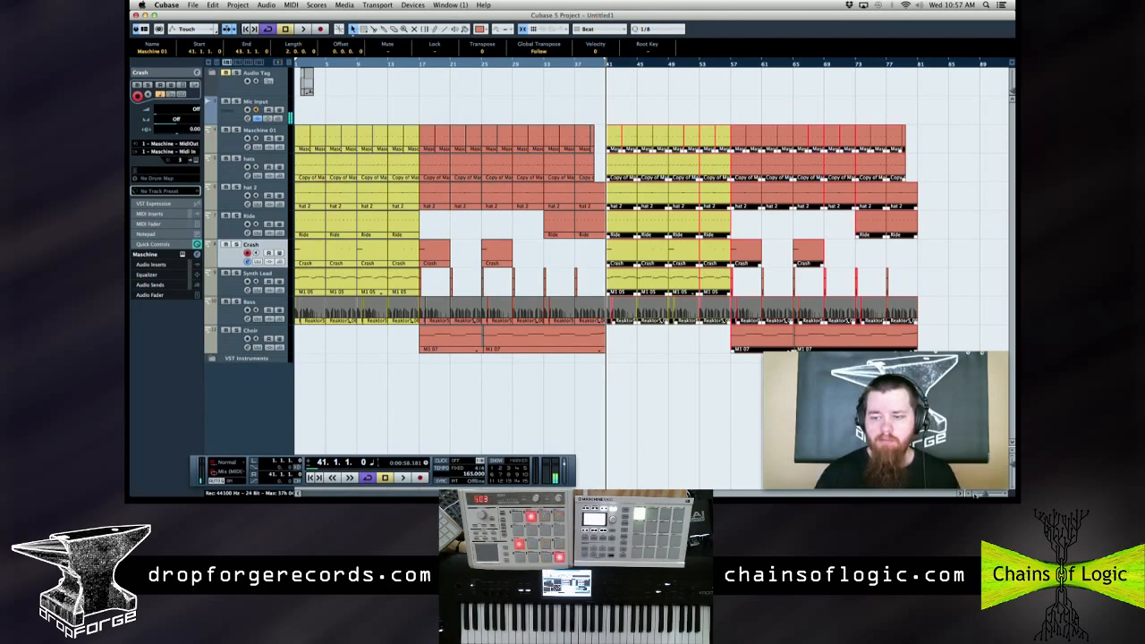
drag(976, 495, 972, 494)
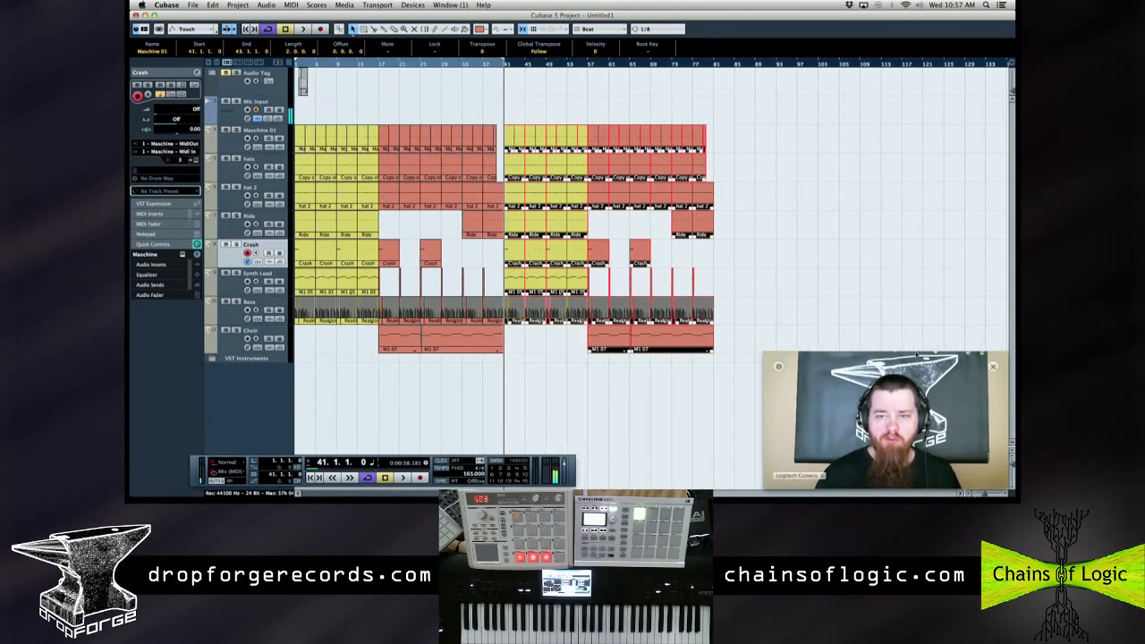
Copy the parts in bars 41 to 80 to bar 81, and set the right locator to bar 121
click(716, 72)
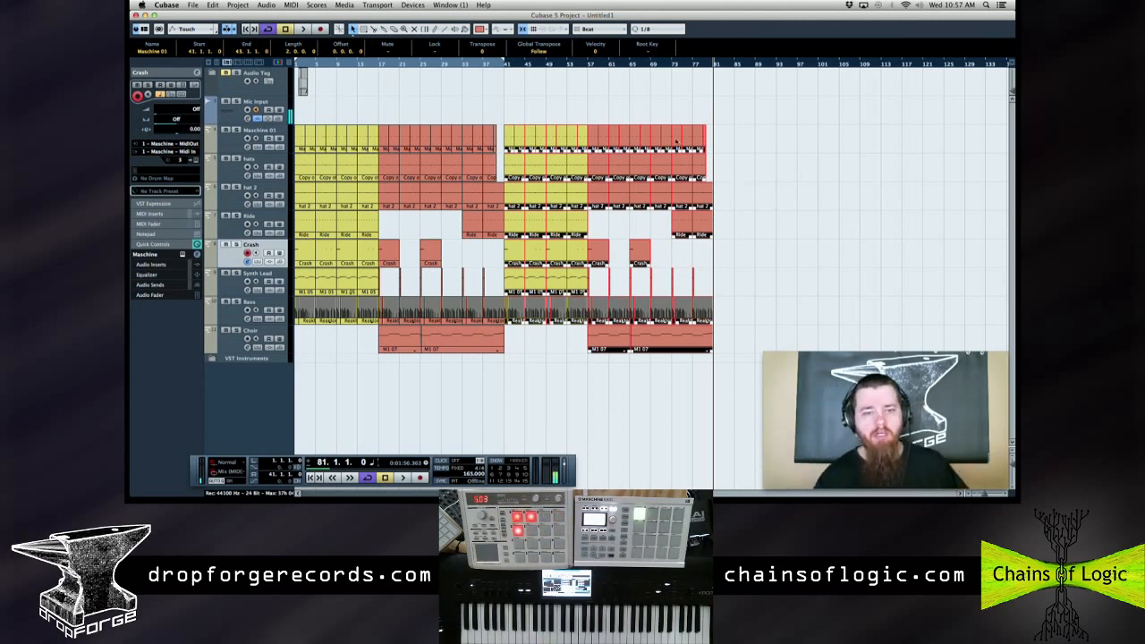
drag(506, 145, 728, 144)
click(923, 70)
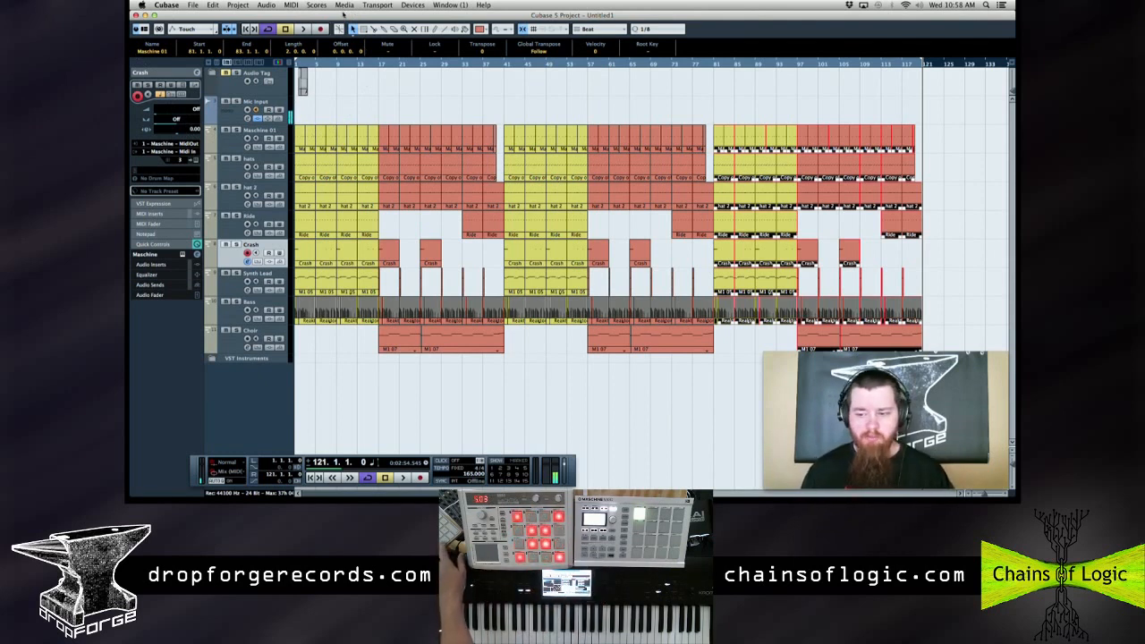
key(period)
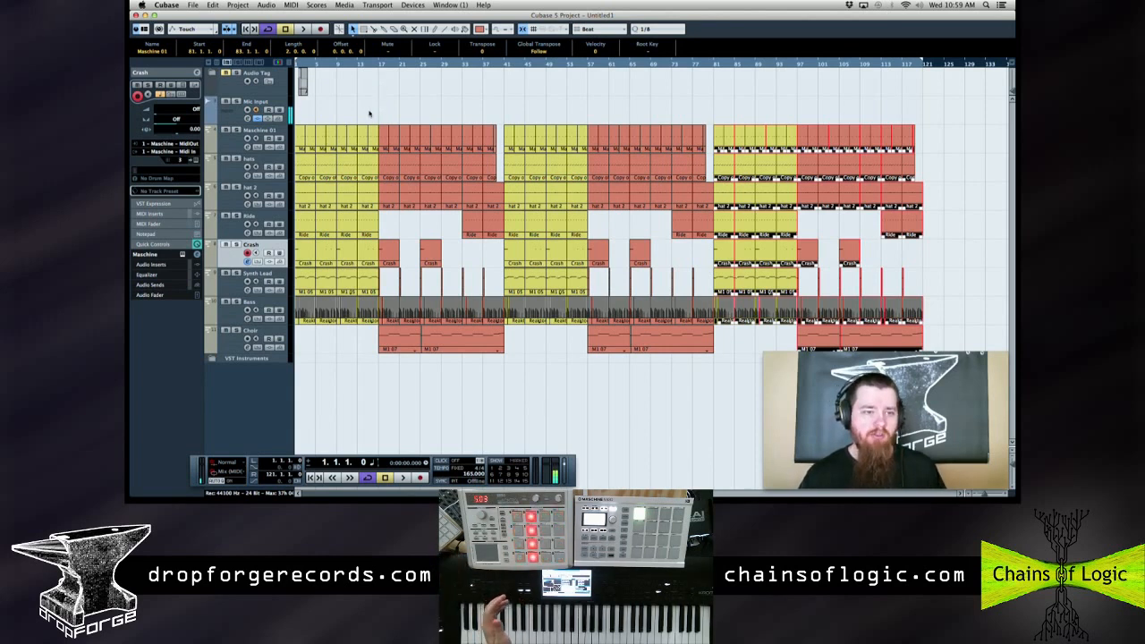
Reset the parts in bars 1 to 16 and in the final section from bar 97 to the default color
drag(370, 114, 293, 325)
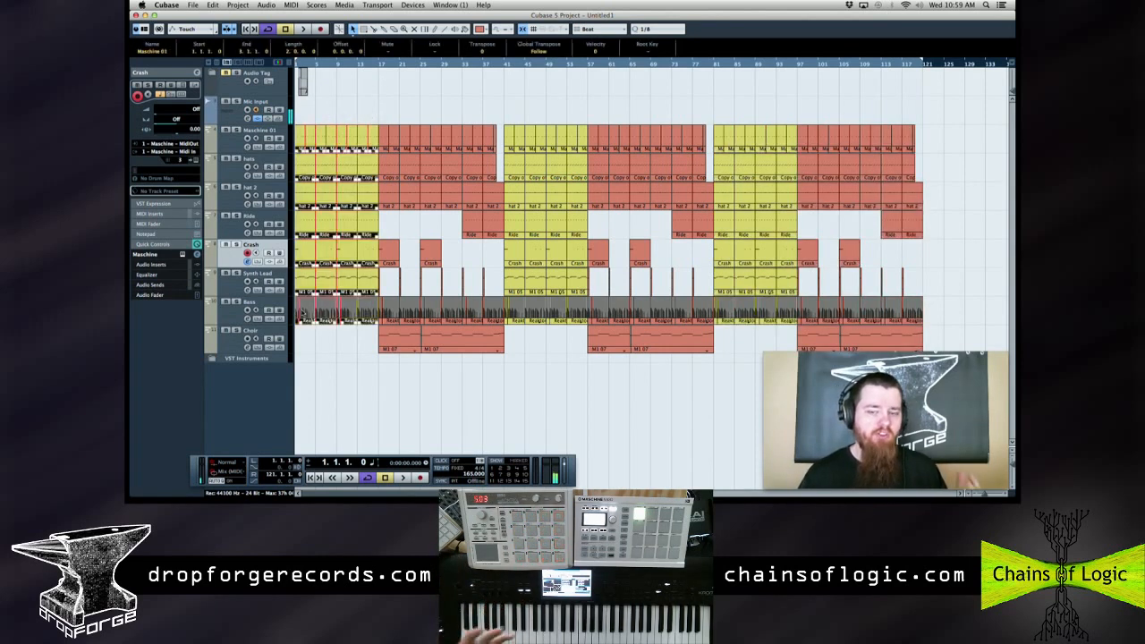
click(481, 29)
click(486, 40)
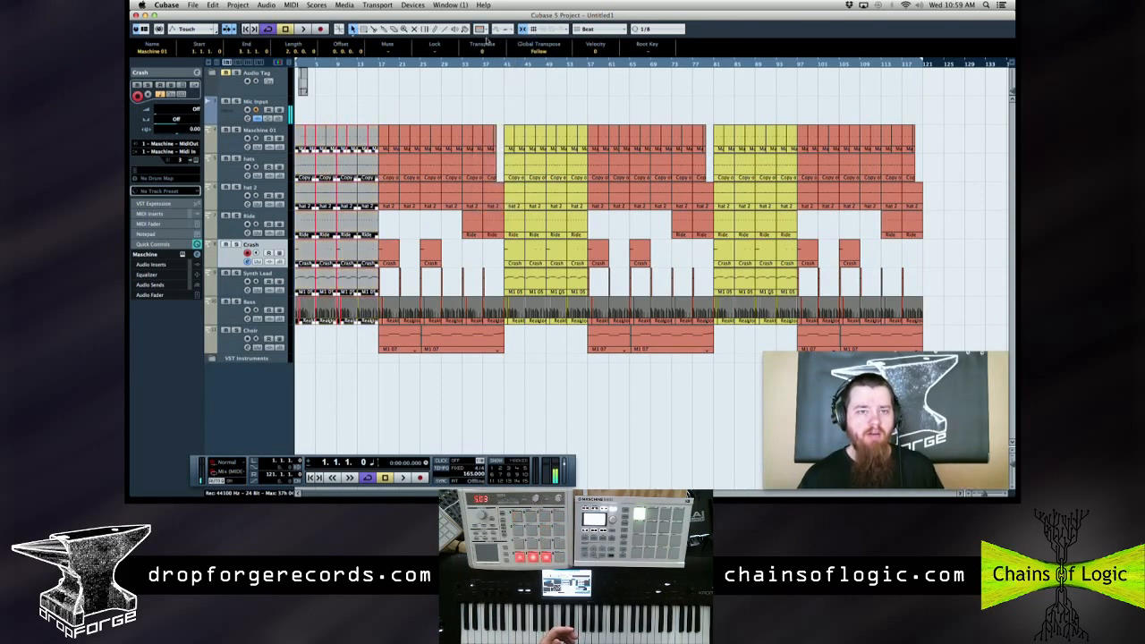
drag(950, 110, 799, 416)
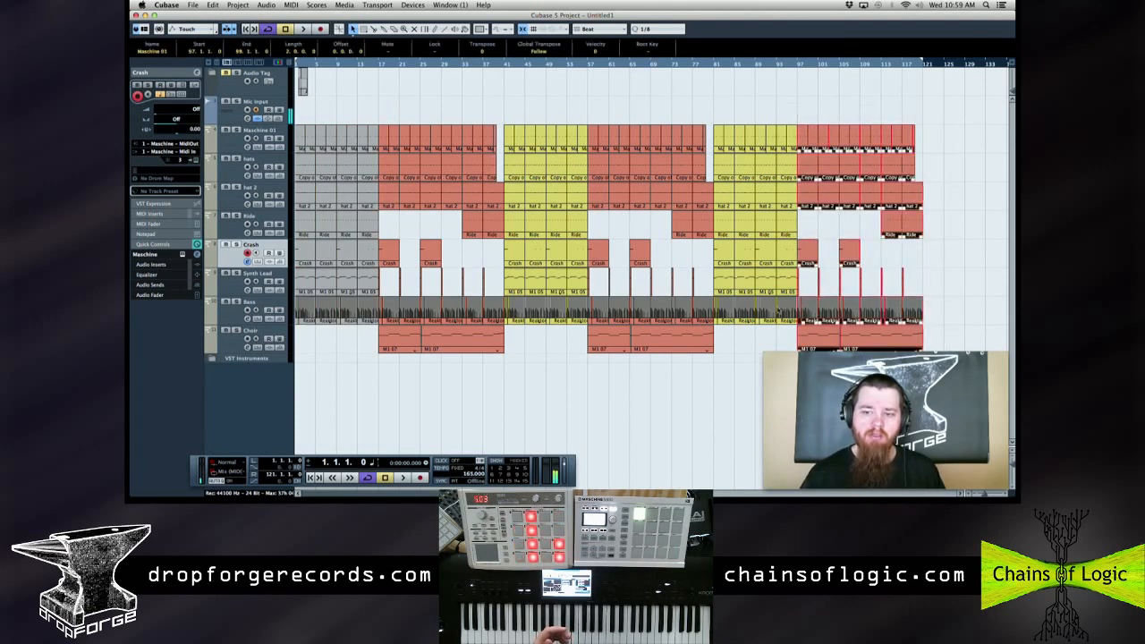
click(486, 28)
click(488, 40)
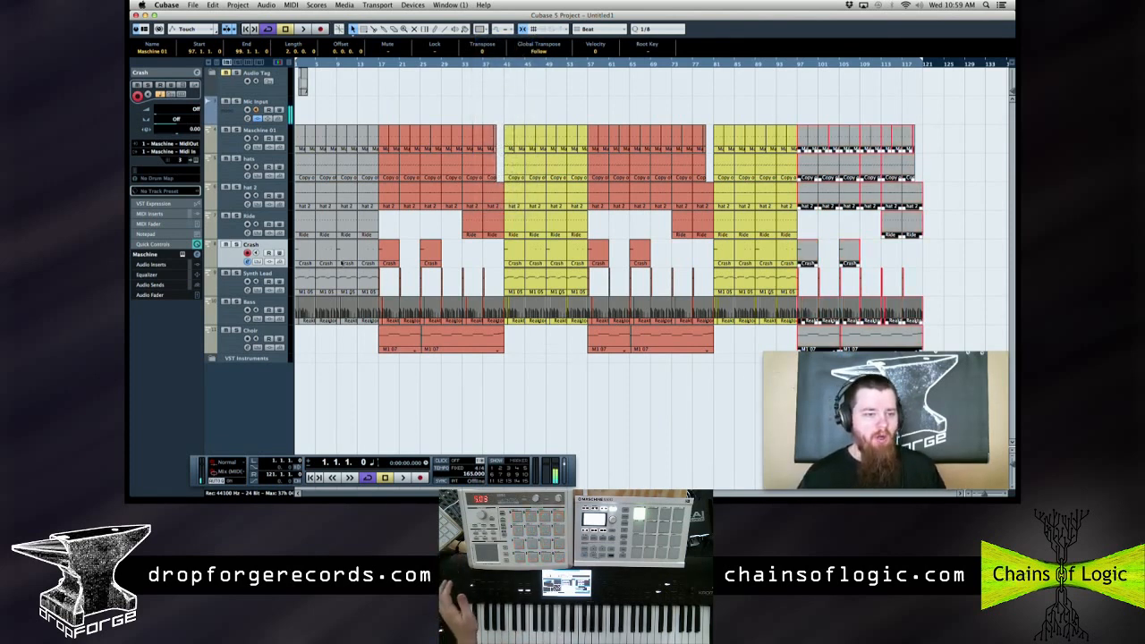
Delete the Crash parts in bars 1 to 16 and the hat 2 and Ride parts in bars 1 to 8, and start playback
click(307, 260)
key(Delete)
key(Delete)
key(Delete)
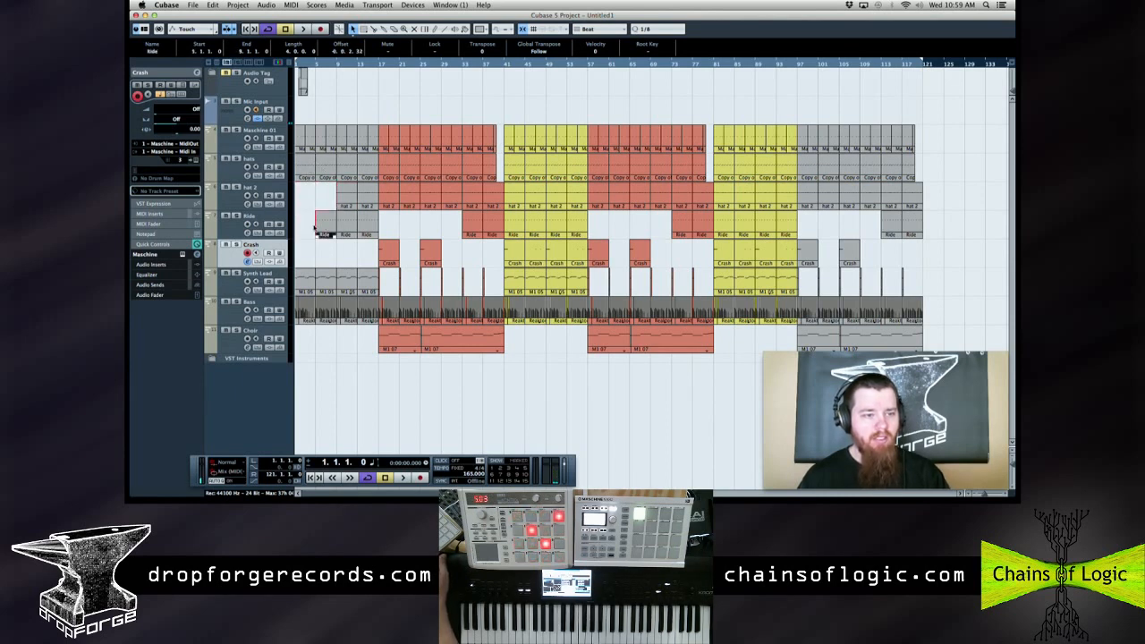
key(space)
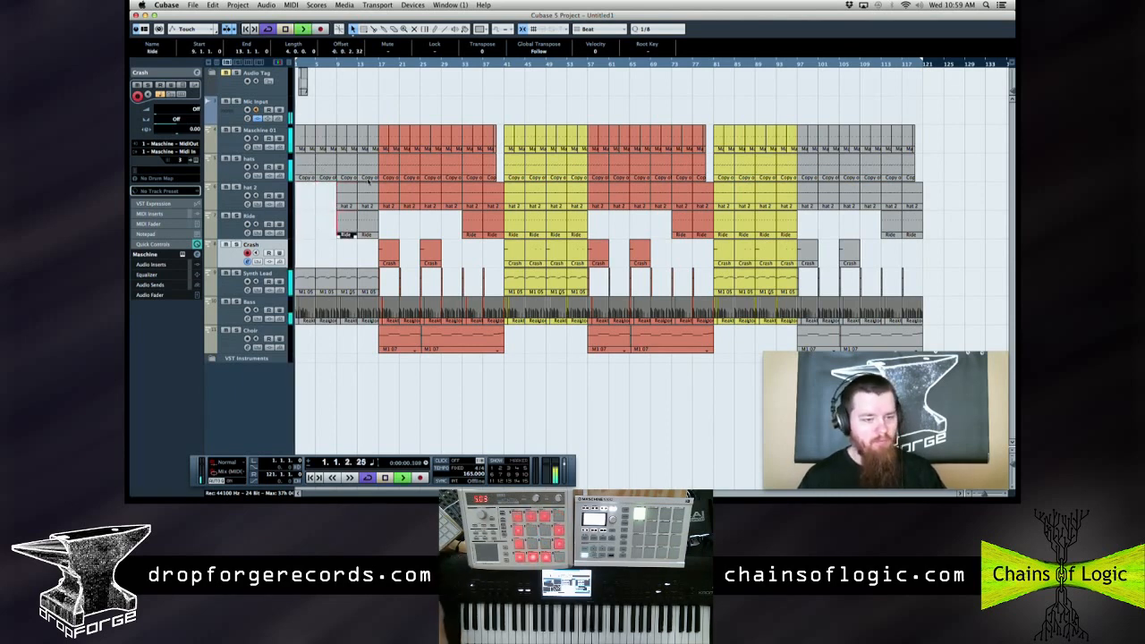
Check the notes of the first Synth Lead part in the Key Editor, and delete that part from bars 1 to 4
double_click(310, 279)
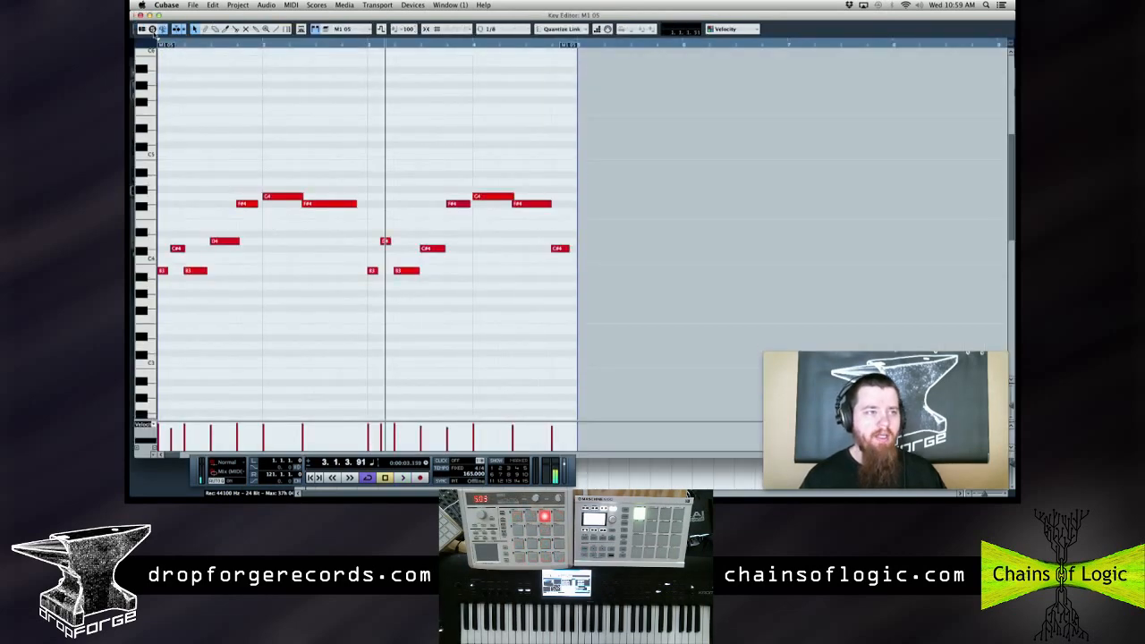
click(137, 16)
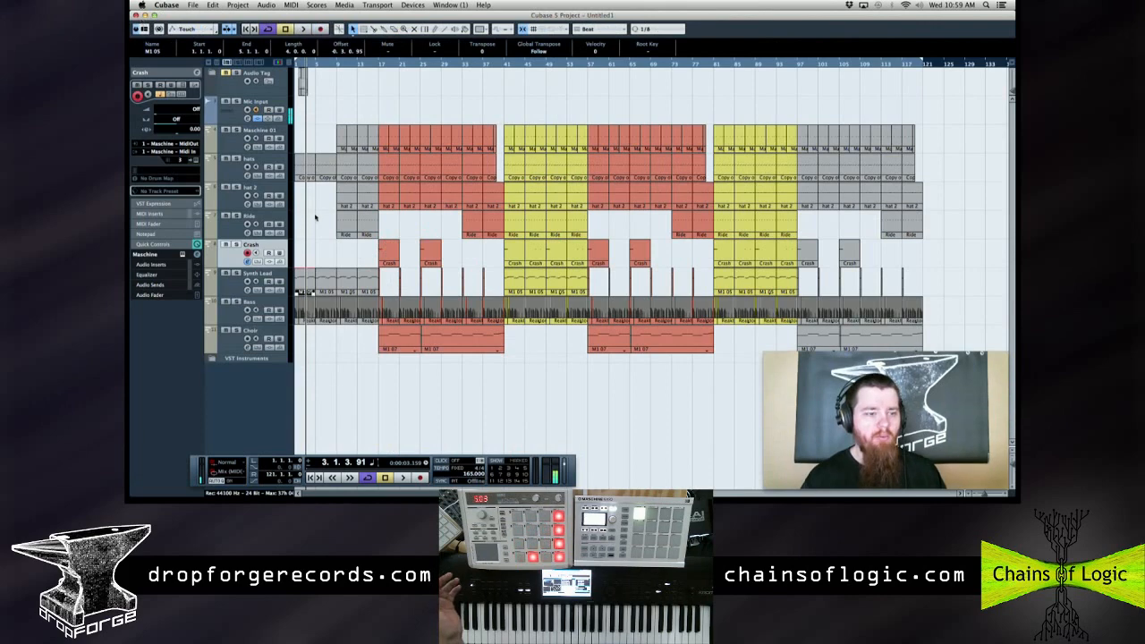
double_click(312, 283)
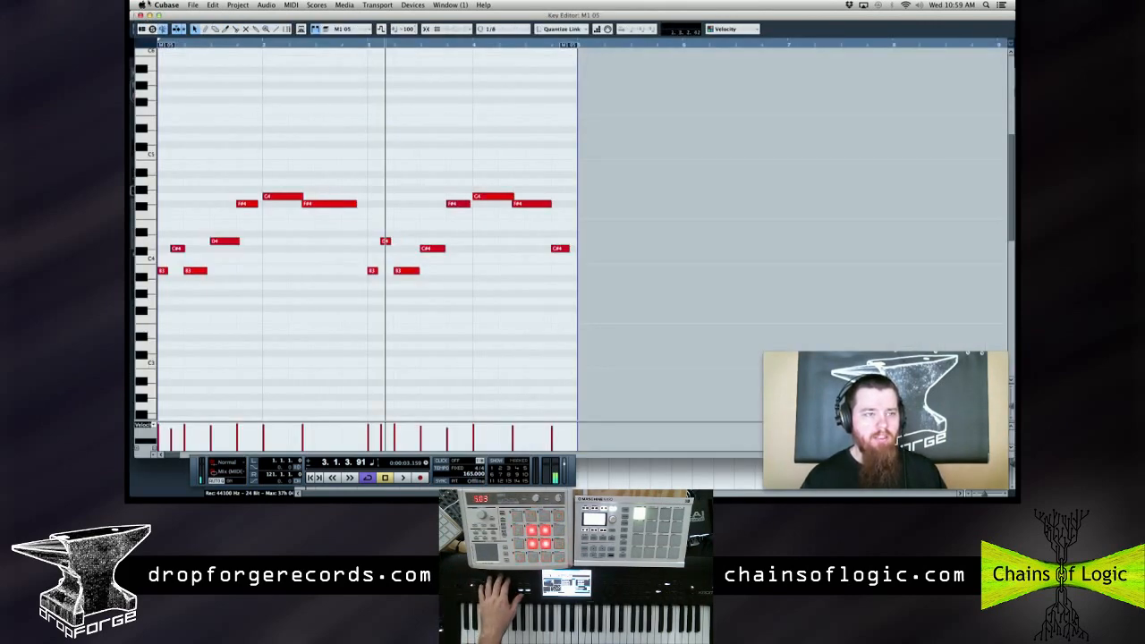
click(137, 16)
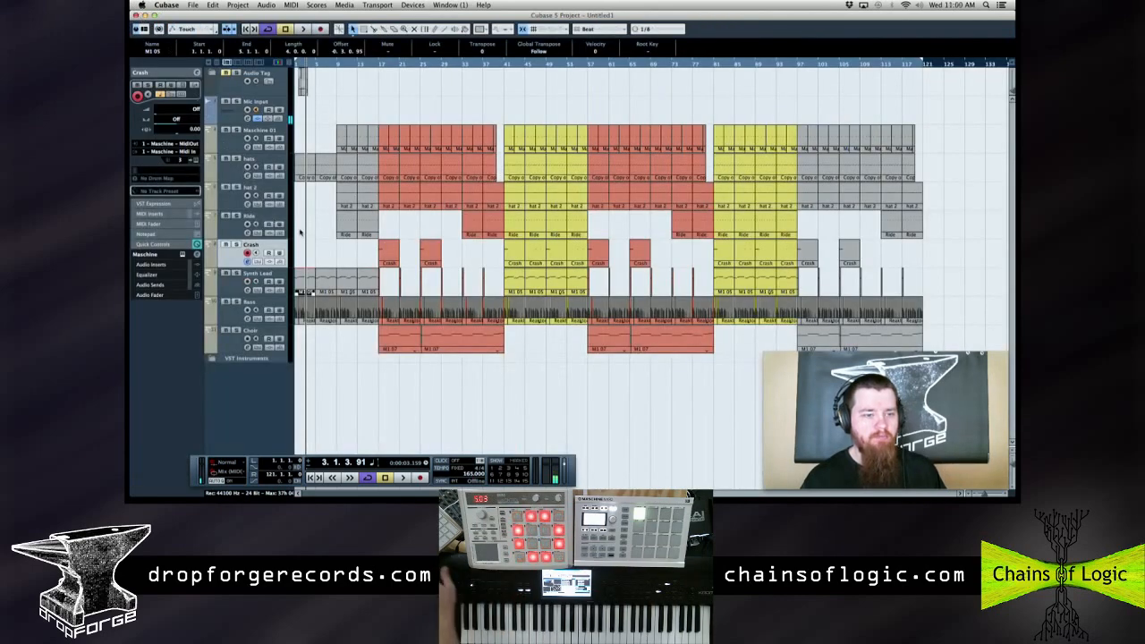
key(Delete)
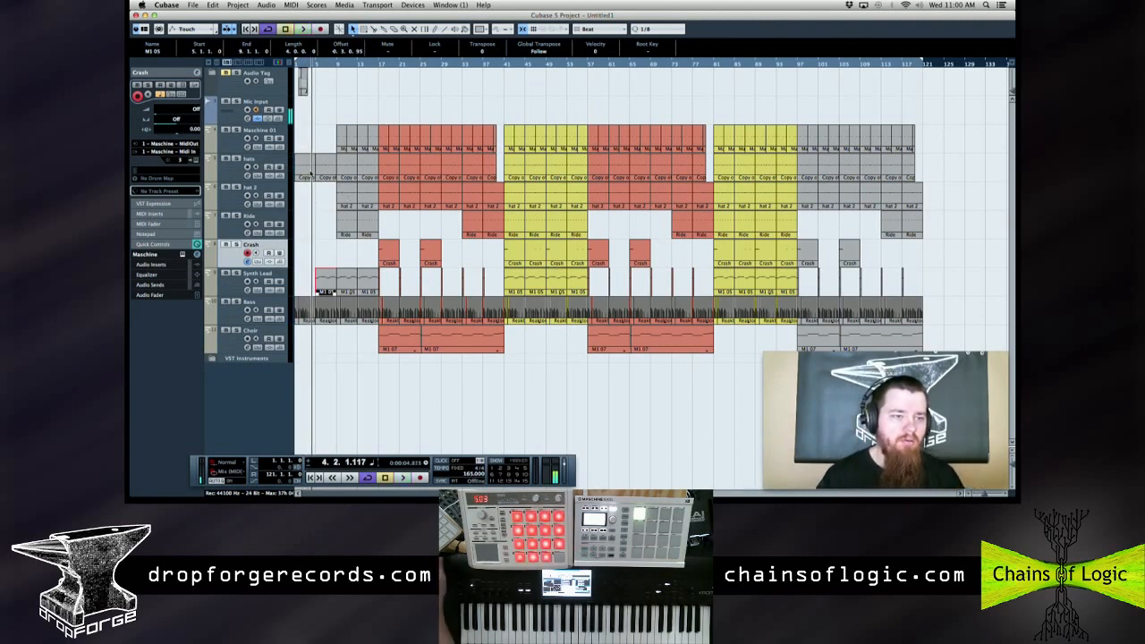
Replace the hats part in bars 1 to 4 with a hat 2 part
drag(304, 177, 305, 206)
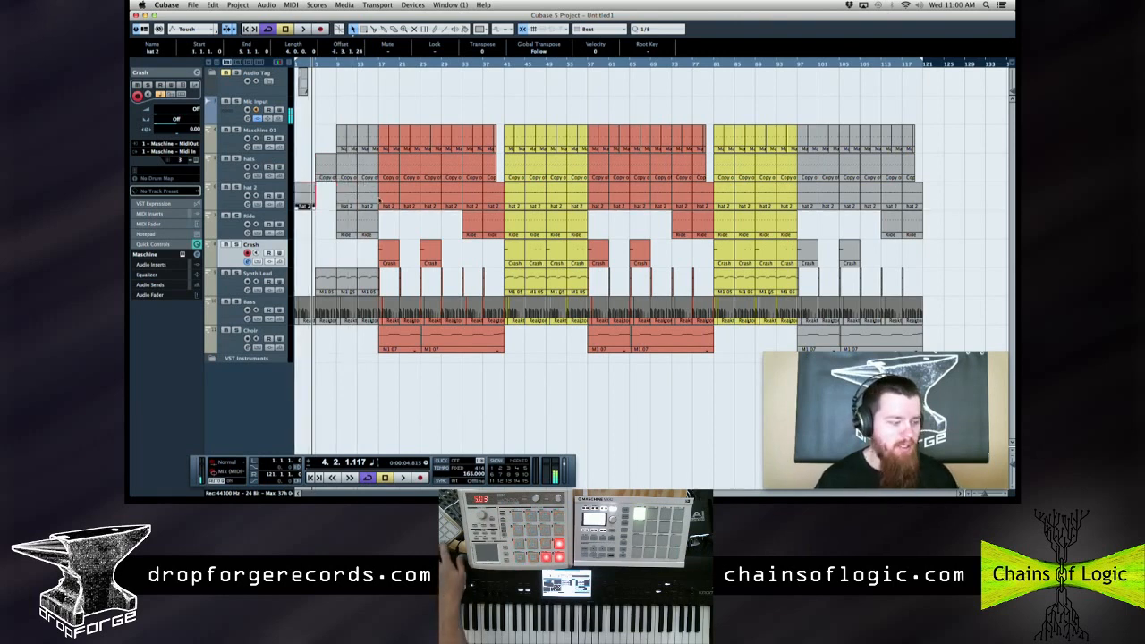
Replace the hat 2 part in bars 1 to 4 with Maschine 01 parts in bars 1 to 8, and play from the start
key(period)
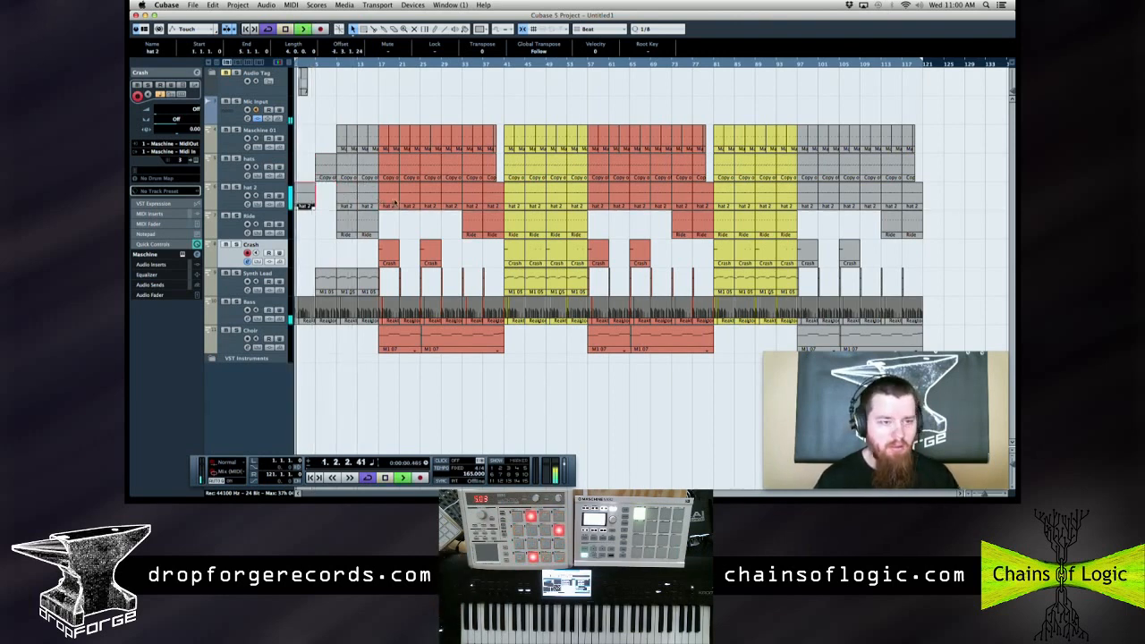
click(315, 199)
click(346, 206)
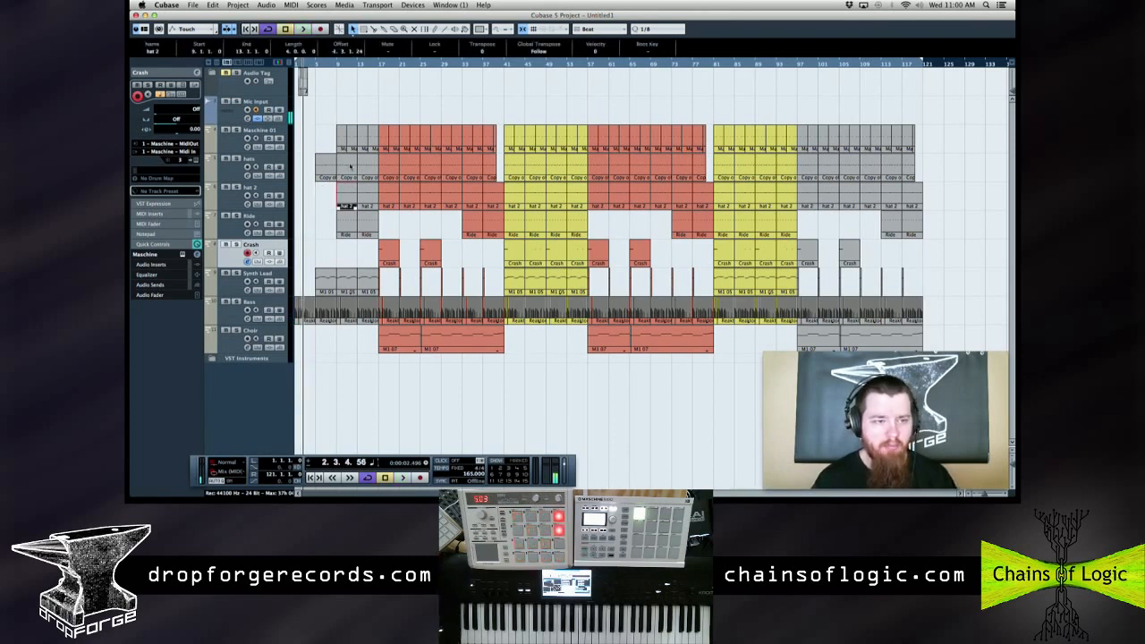
drag(325, 111, 336, 143)
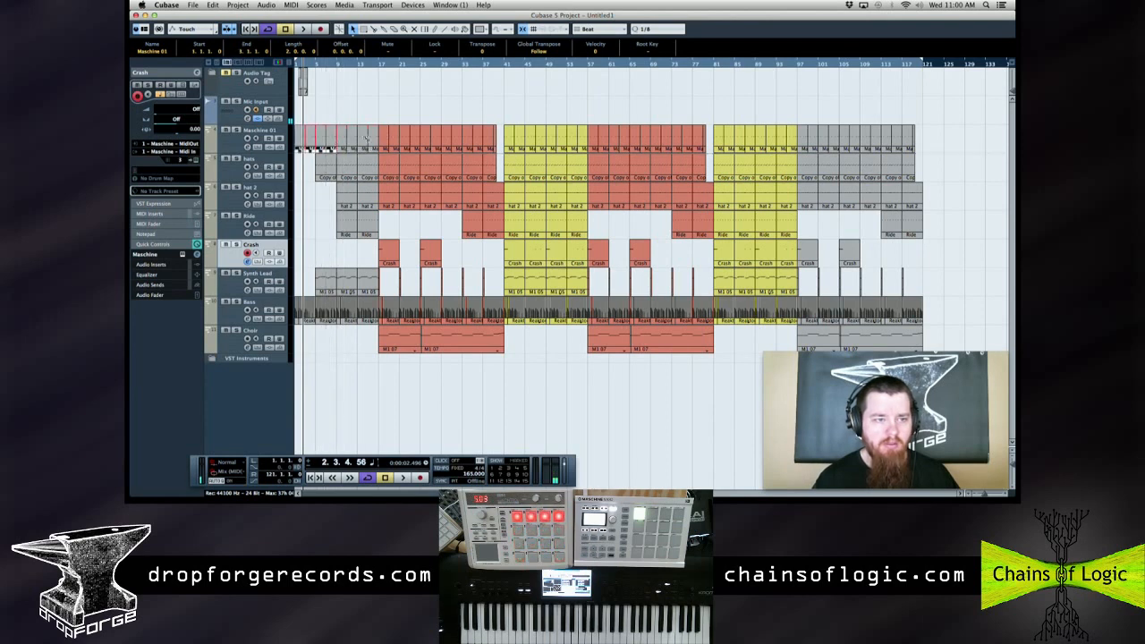
key(period)
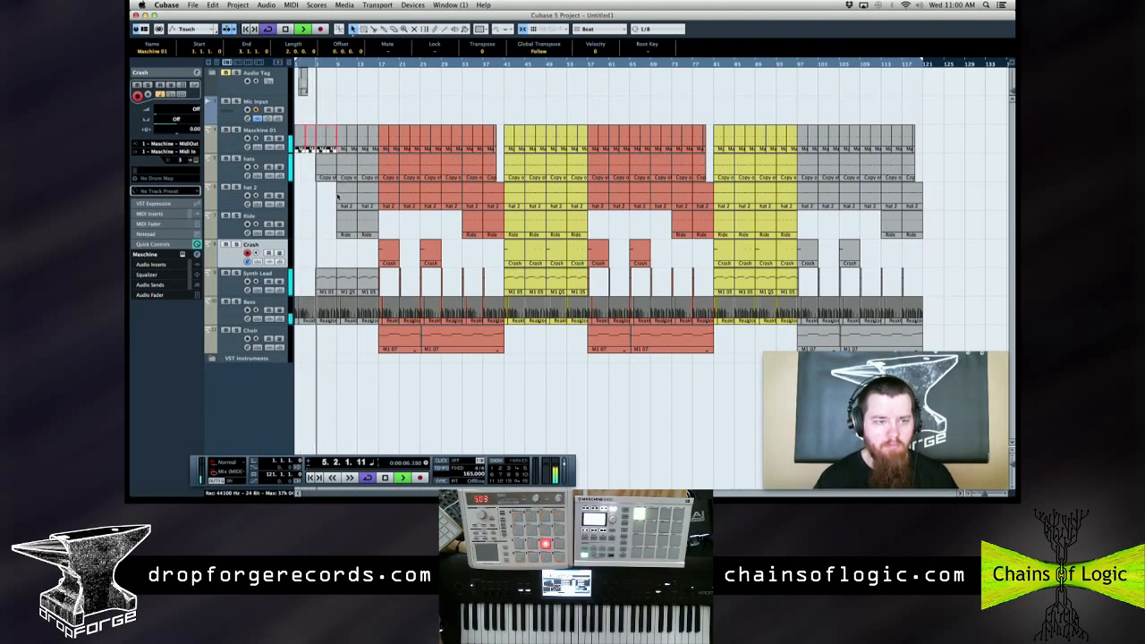
Delete the Synth Lead parts in bars 5 to 16 and play the intro from the start
click(335, 260)
drag(353, 274, 371, 280)
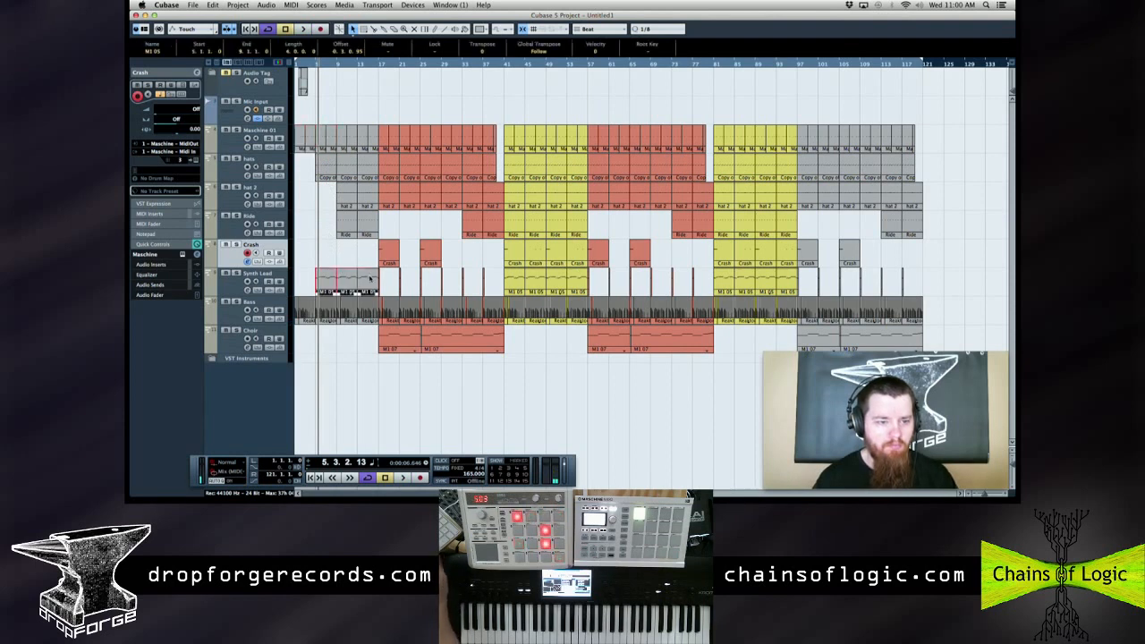
key(Delete)
key(period)
key(space)
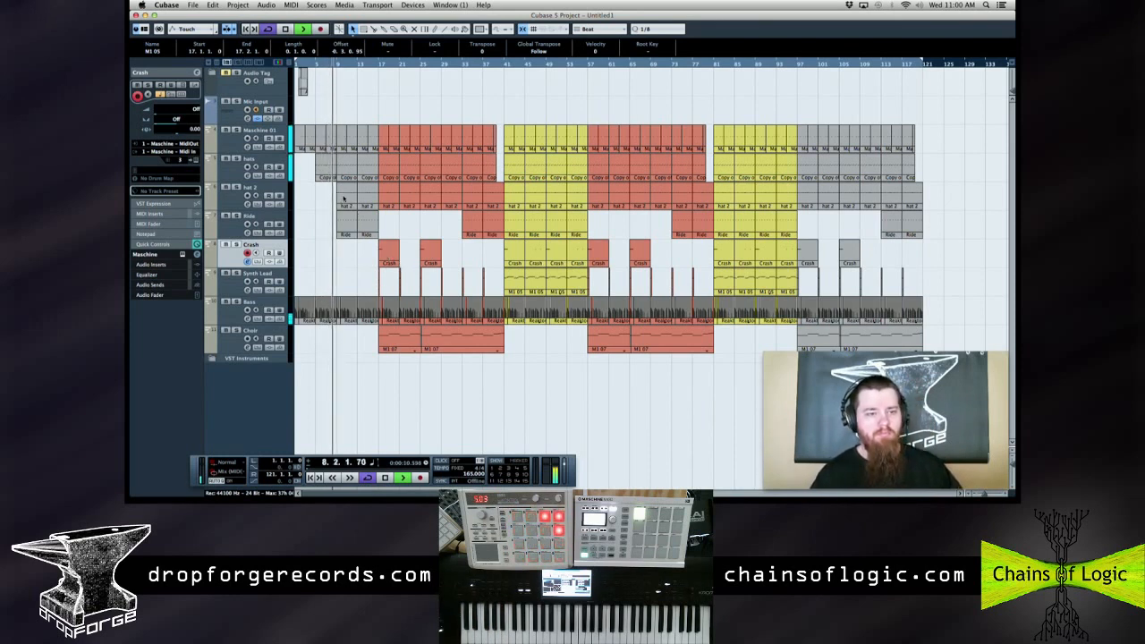
Trim the start of the first hats part to bar 8 and stop playback
click(321, 172)
drag(317, 178, 332, 178)
key(space)
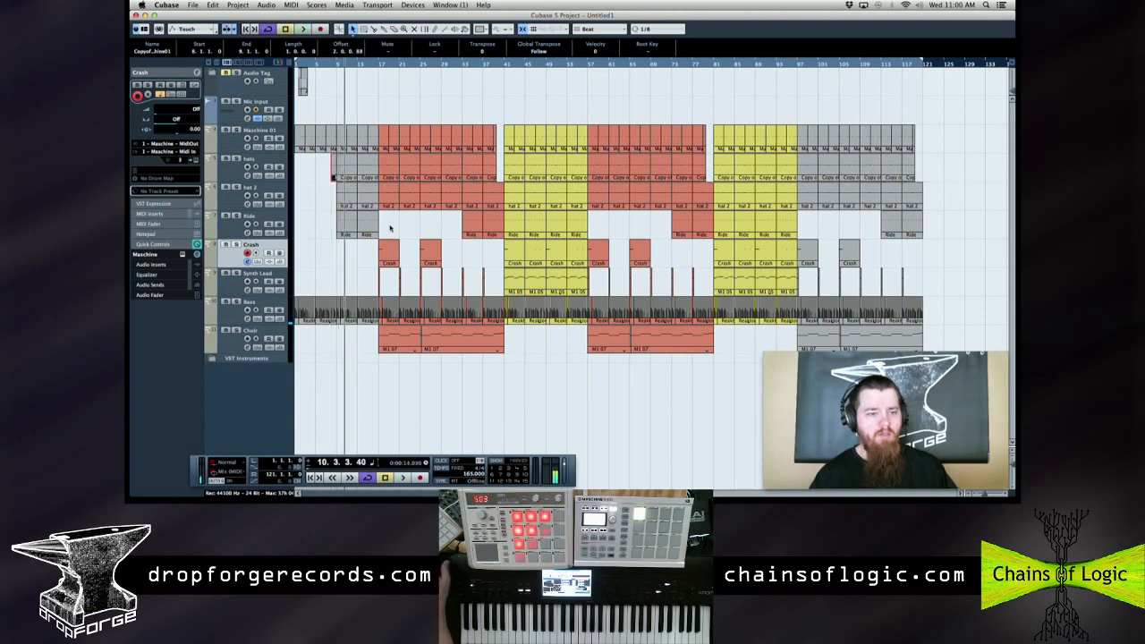
Move the two Ride parts from bars 9 to 16 into bars 1 to 8 and play them
click(348, 223)
drag(325, 223, 297, 224)
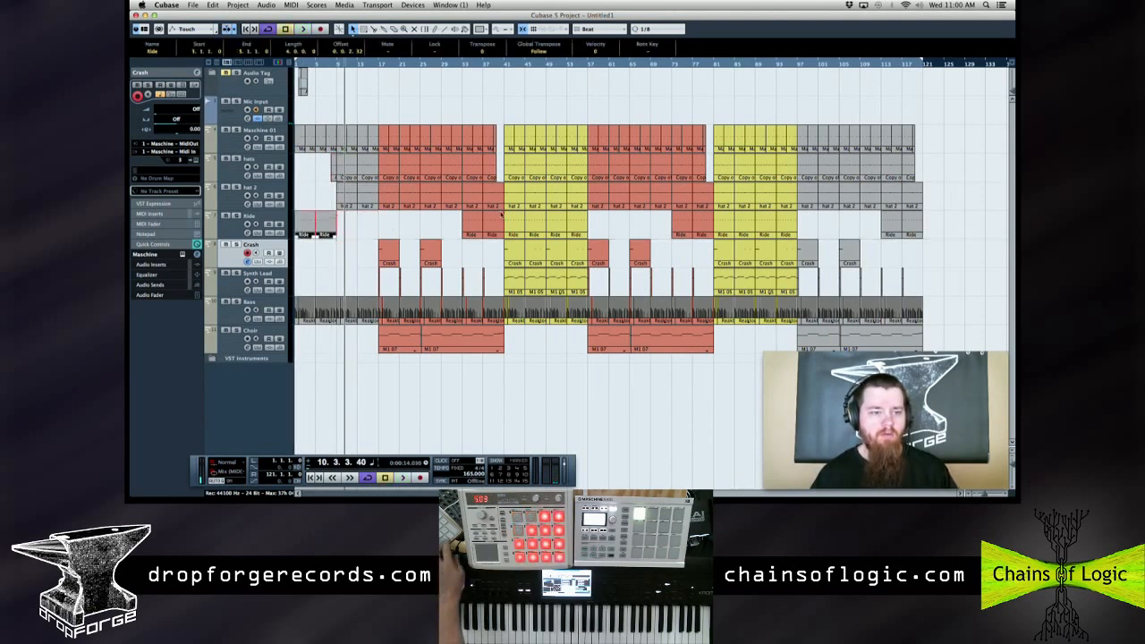
key(space)
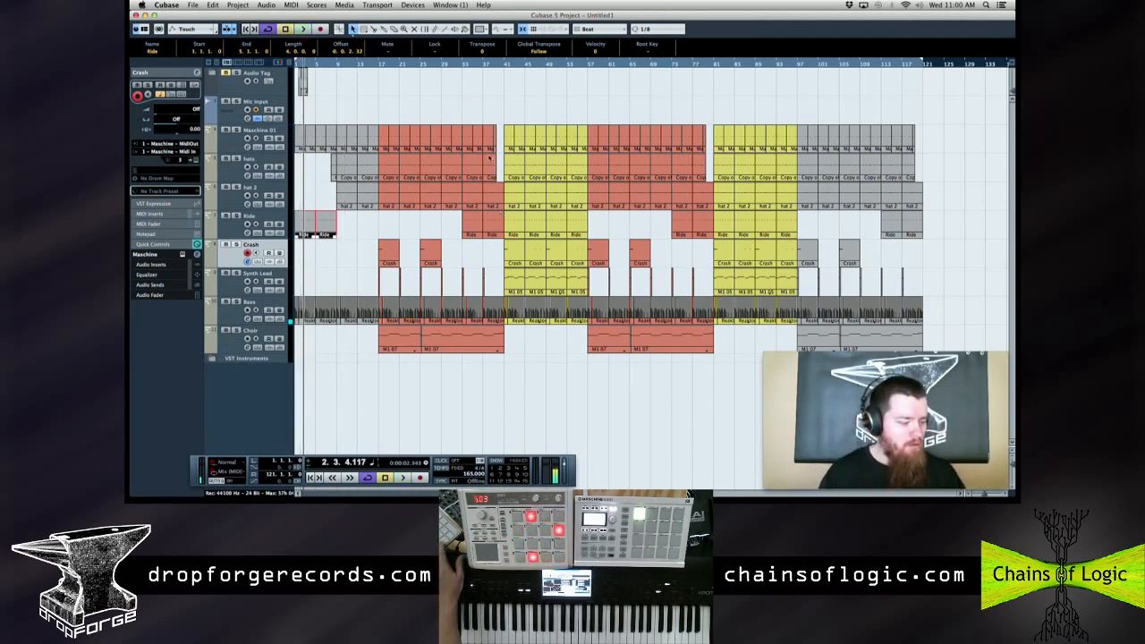
Delete every second note of the Ride part in bars 1 to 4, and play it from the start
double_click(309, 230)
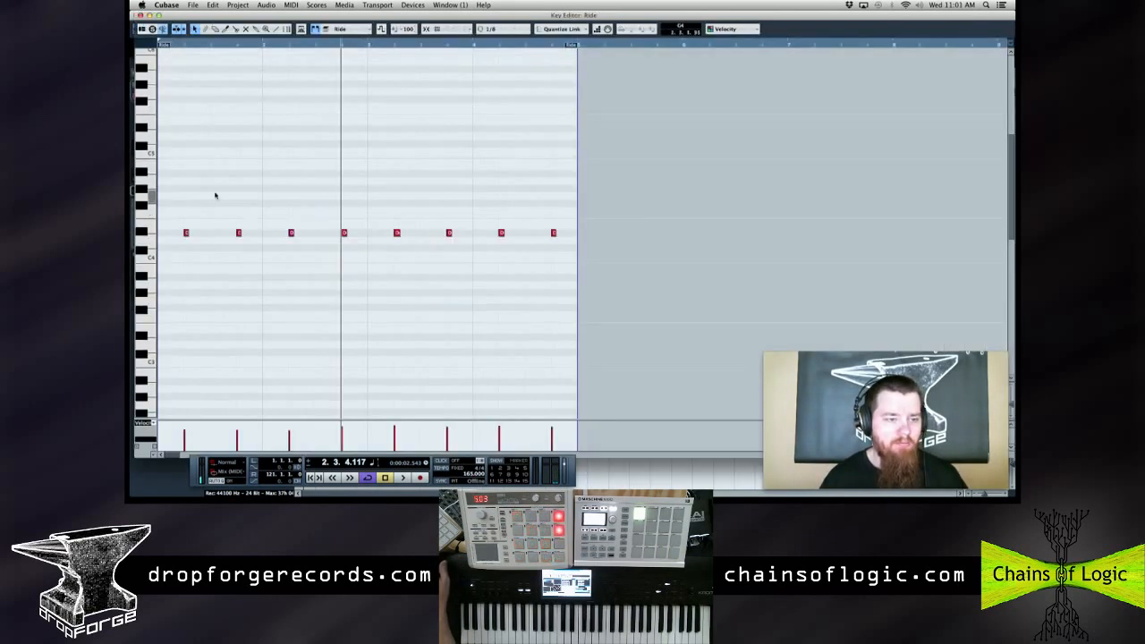
click(239, 233)
double_click(343, 232)
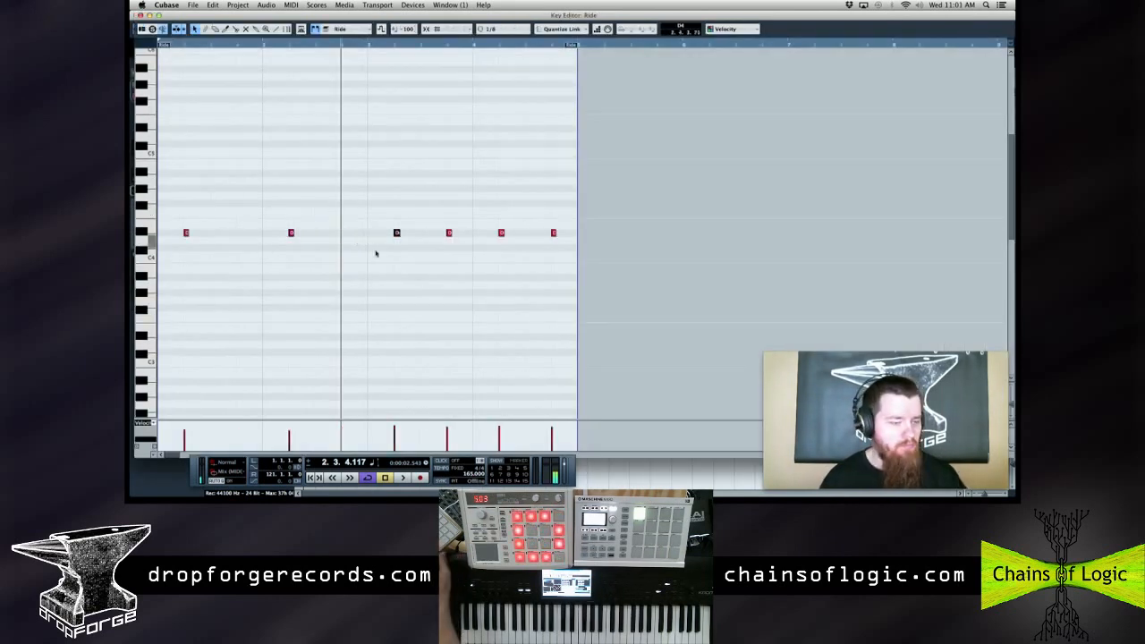
key(Delete)
drag(527, 184, 574, 256)
key(Delete)
key(KP_Decimal)
key(space)
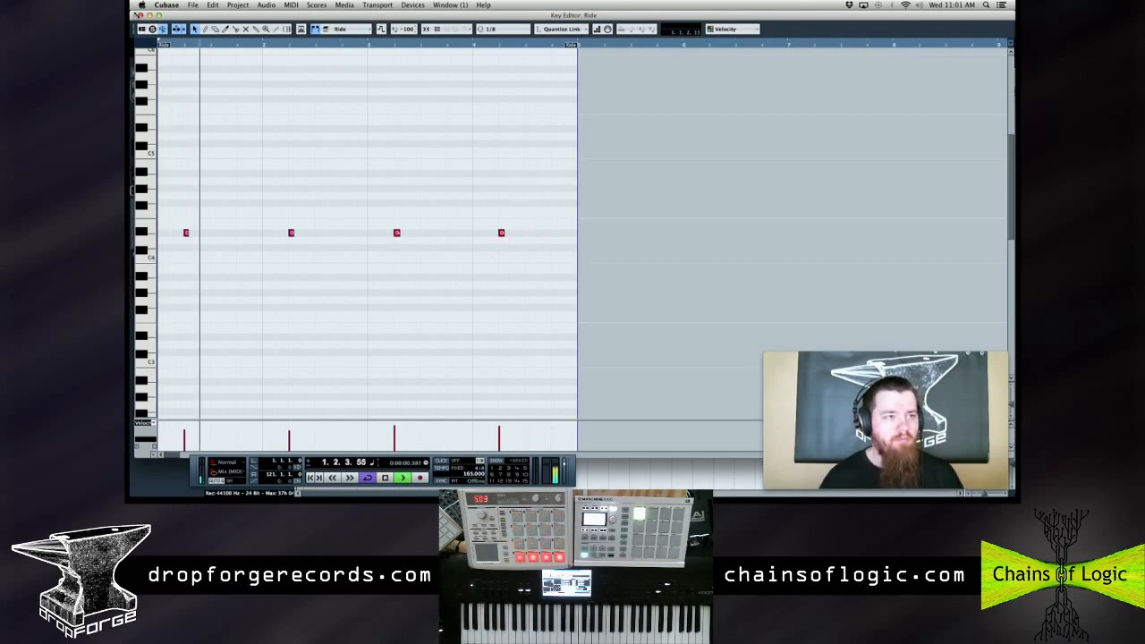
Thin the Ride part in bars 1 to 4 further by deleting the notes in bars 2 and 4, and play it
key(Return)
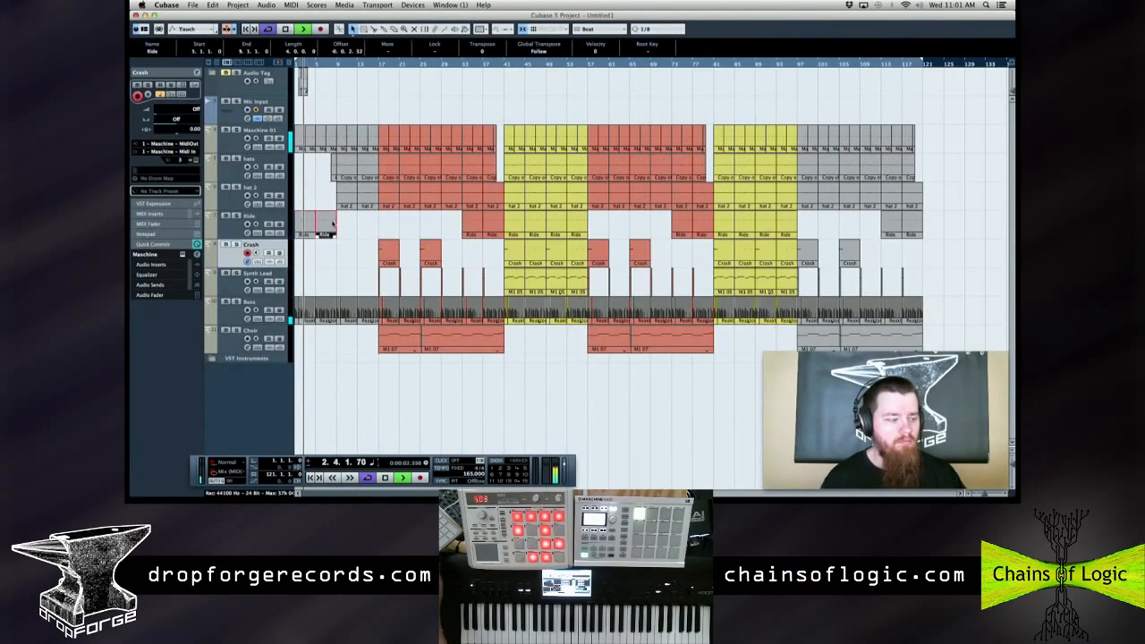
click(470, 230)
key(Return)
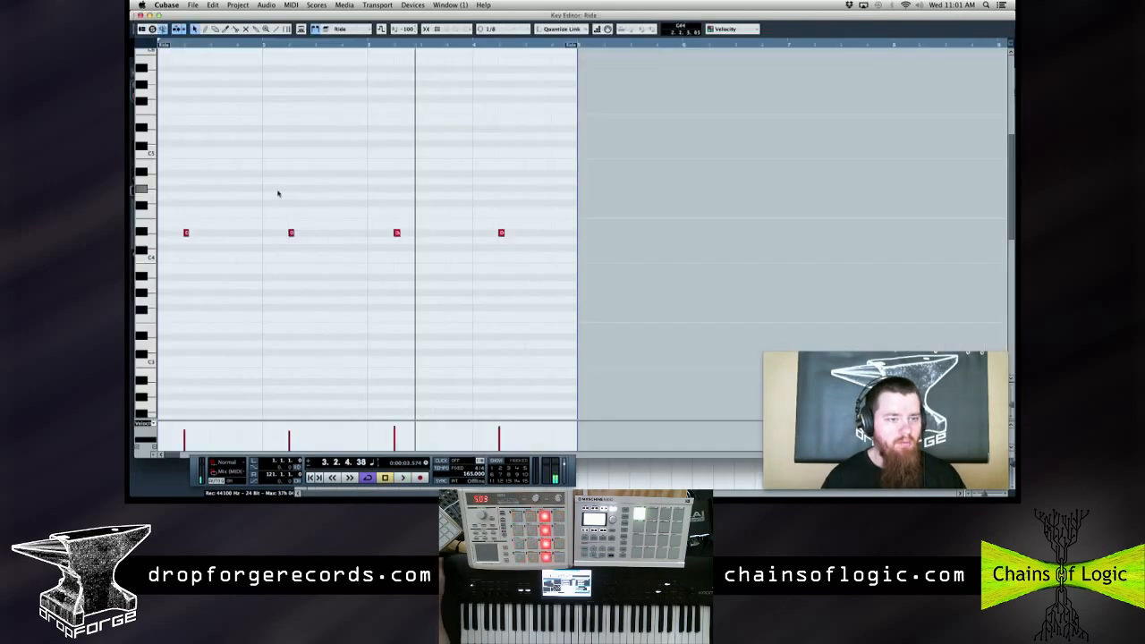
drag(491, 233, 527, 291)
key(Delete)
key(period)
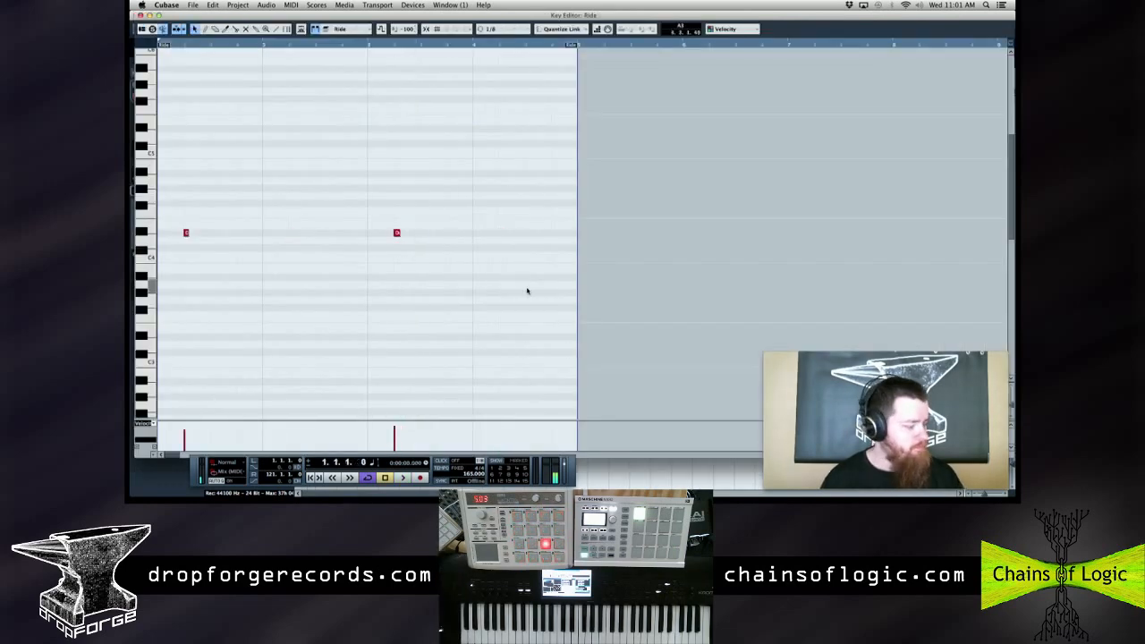
key(space)
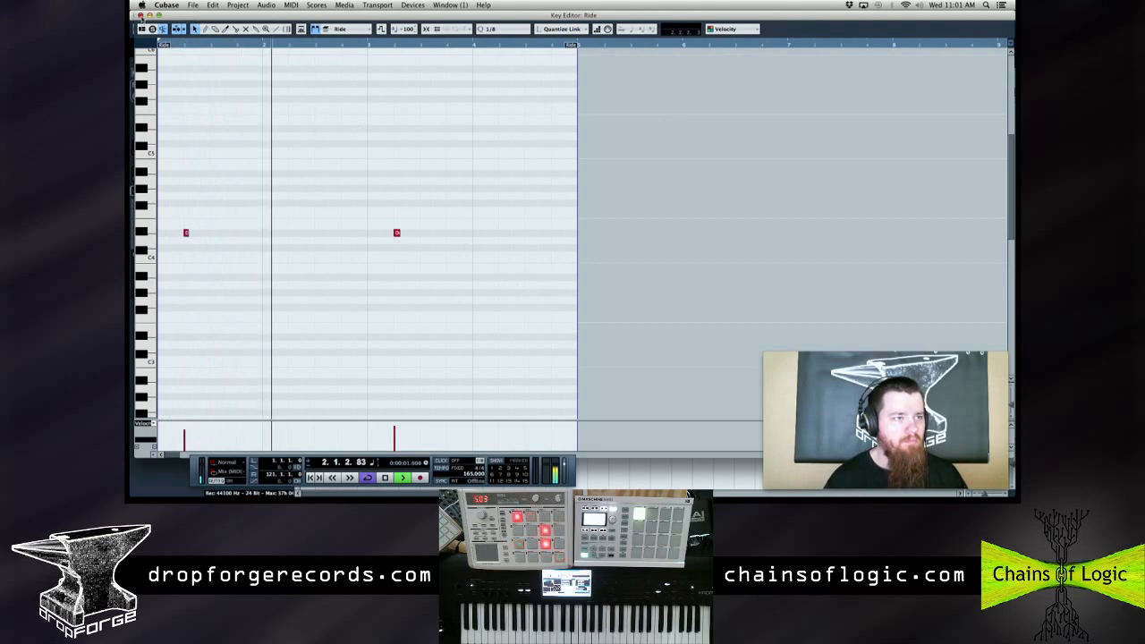
Copy the thinned Ride part from bars 1 to 4 over the one in bars 5 to 8
key(Return)
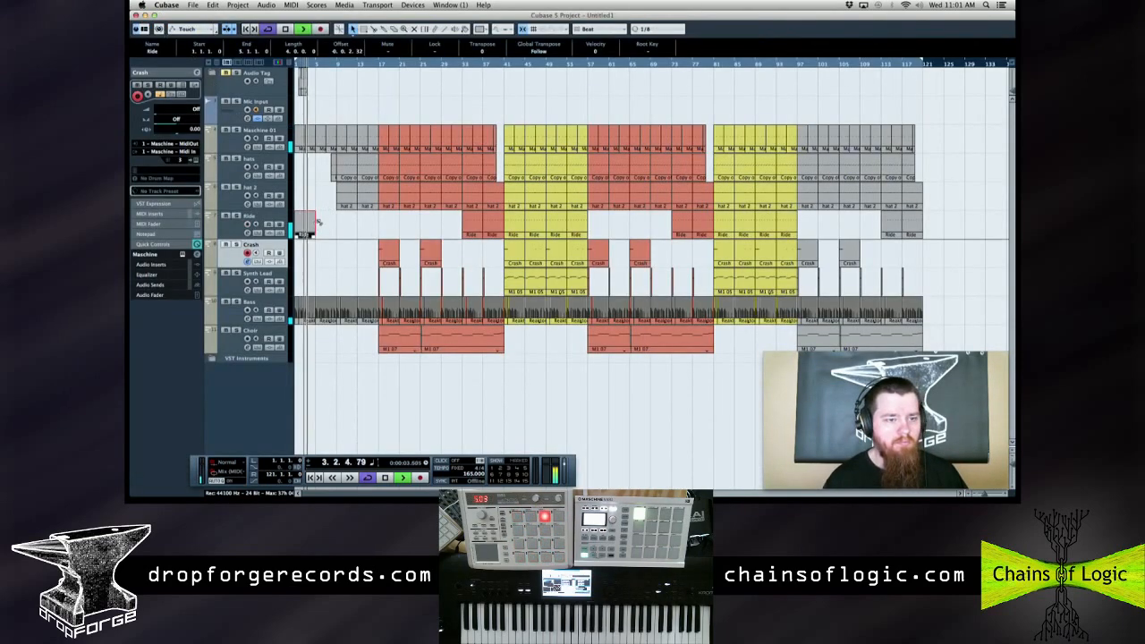
drag(302, 225, 331, 224)
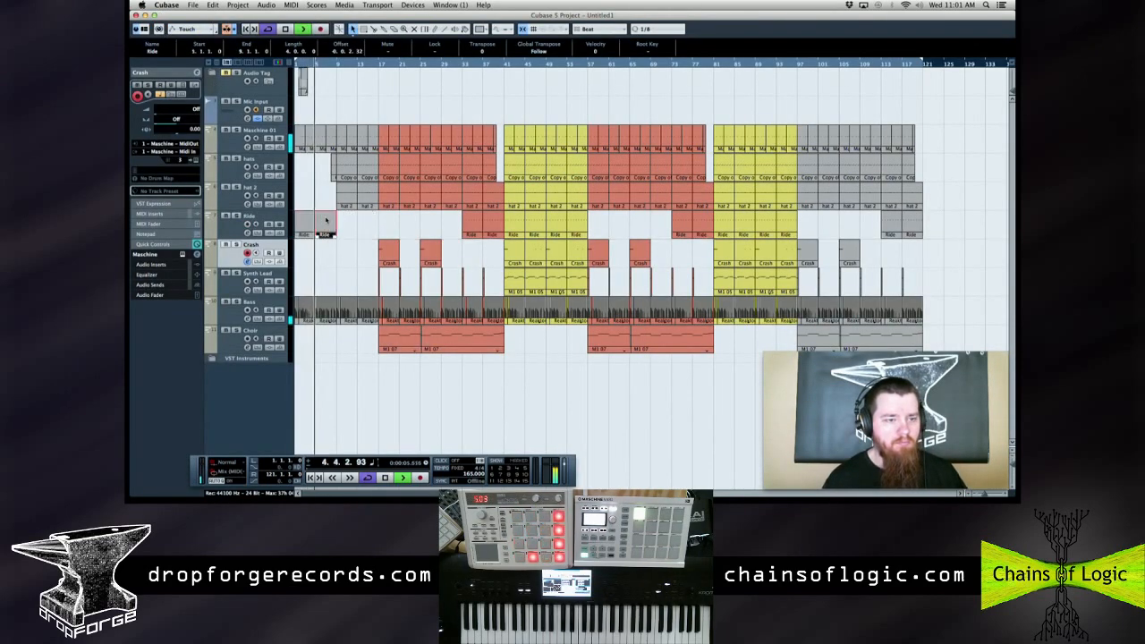
key(space)
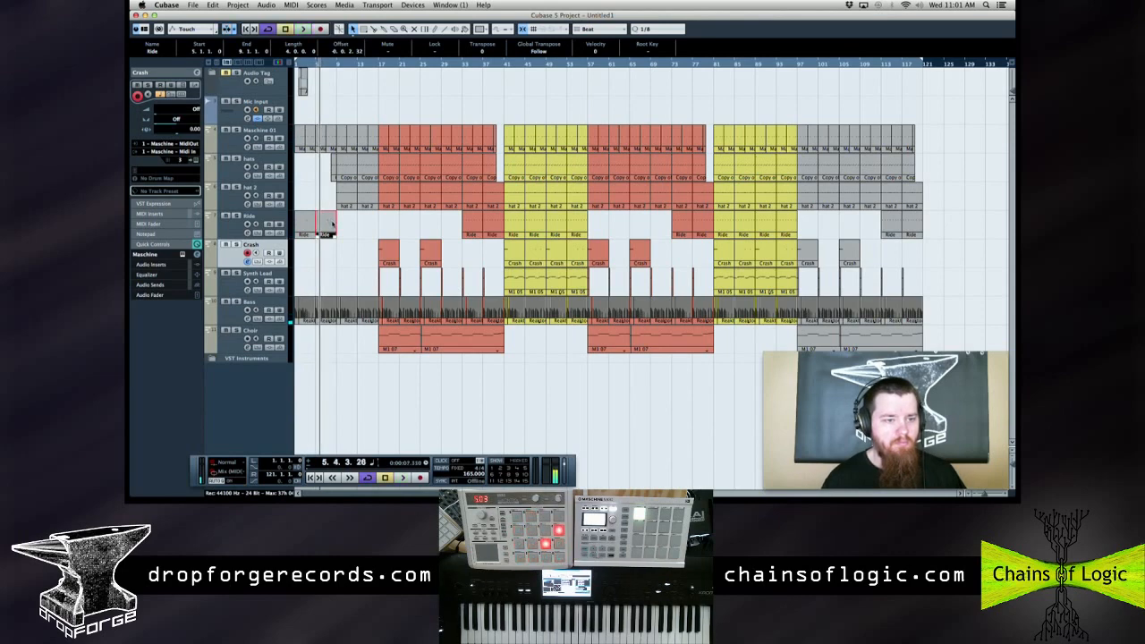
Lower the velocity of the second note in the Ride part of bars 5 to 8, and play the intro from the start
double_click(331, 225)
click(397, 431)
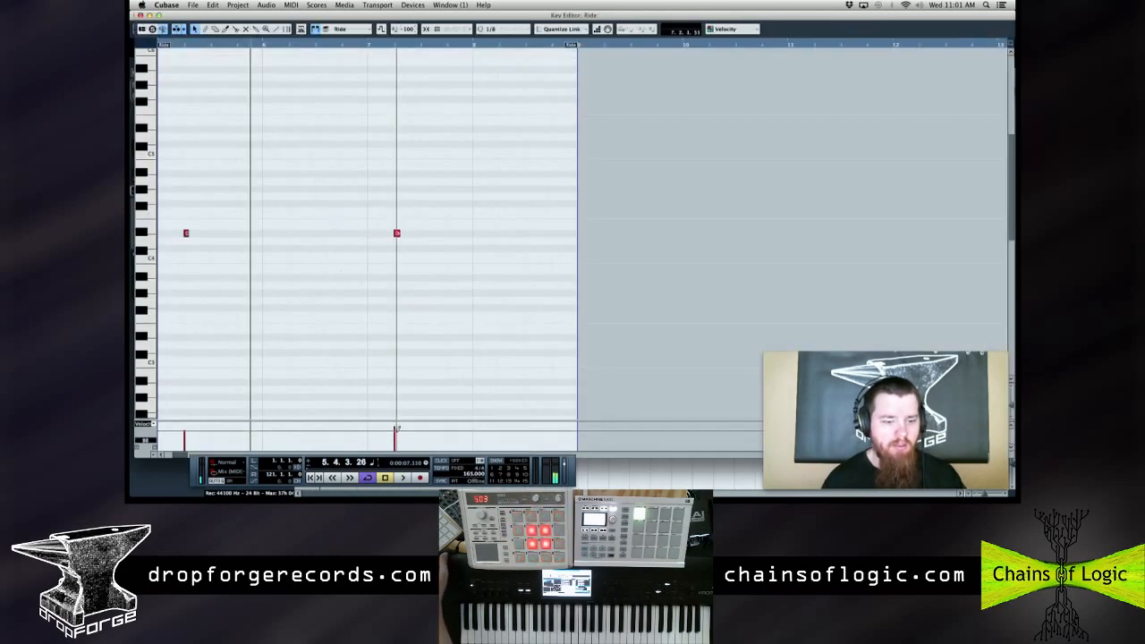
click(396, 434)
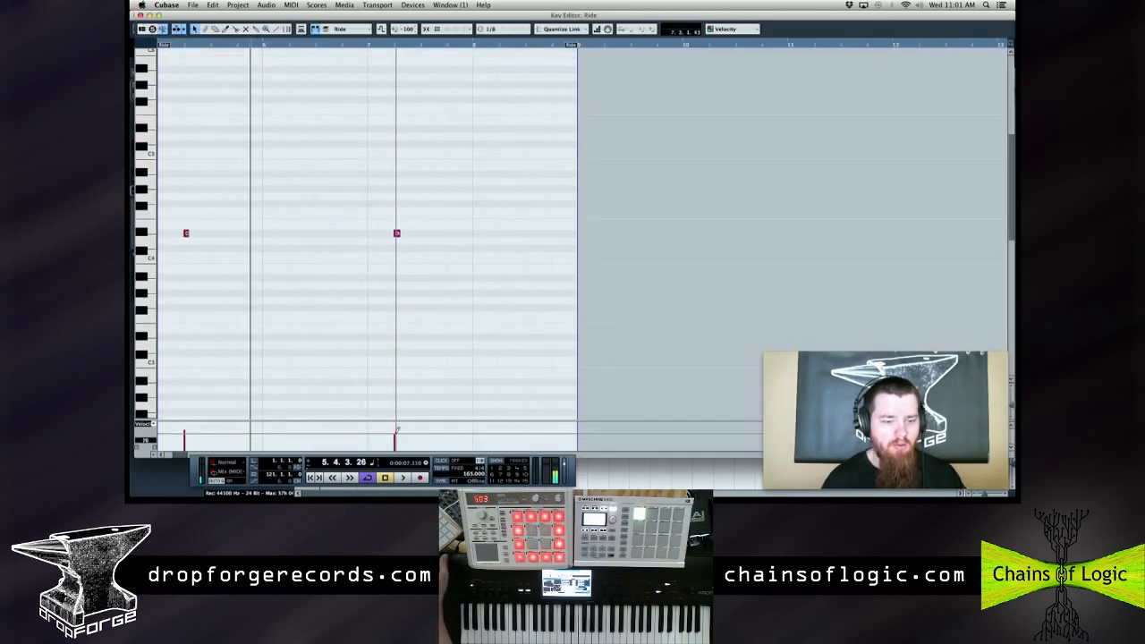
click(140, 16)
mouse_move(302, 233)
mouse_down()
mouse_move(333, 229)
mouse_move(311, 230)
mouse_up()
key(period)
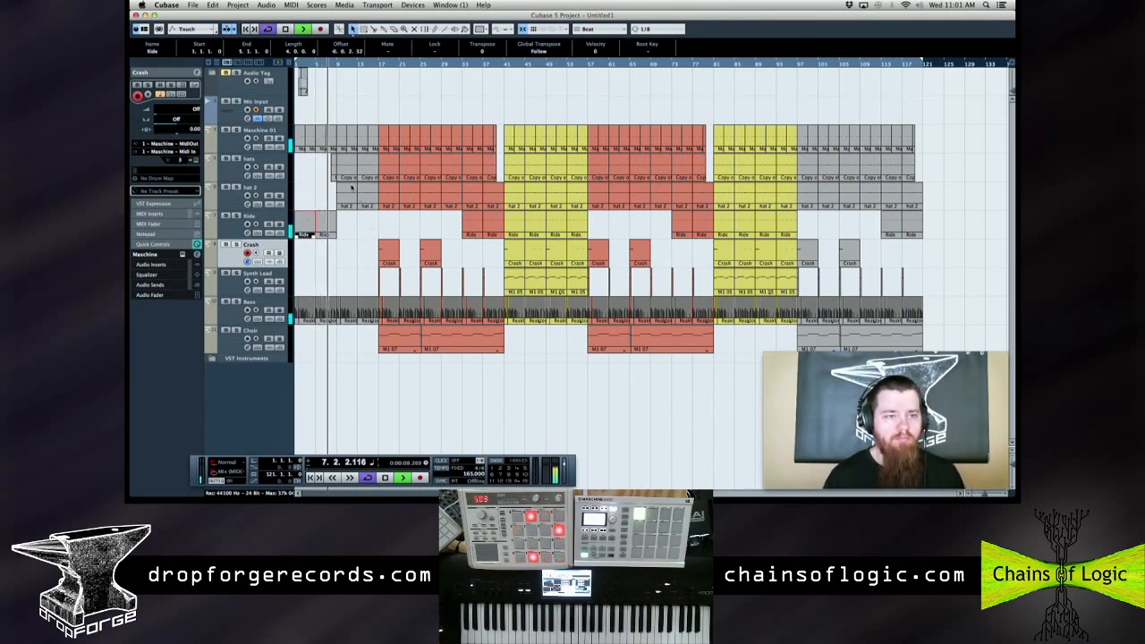
key(space)
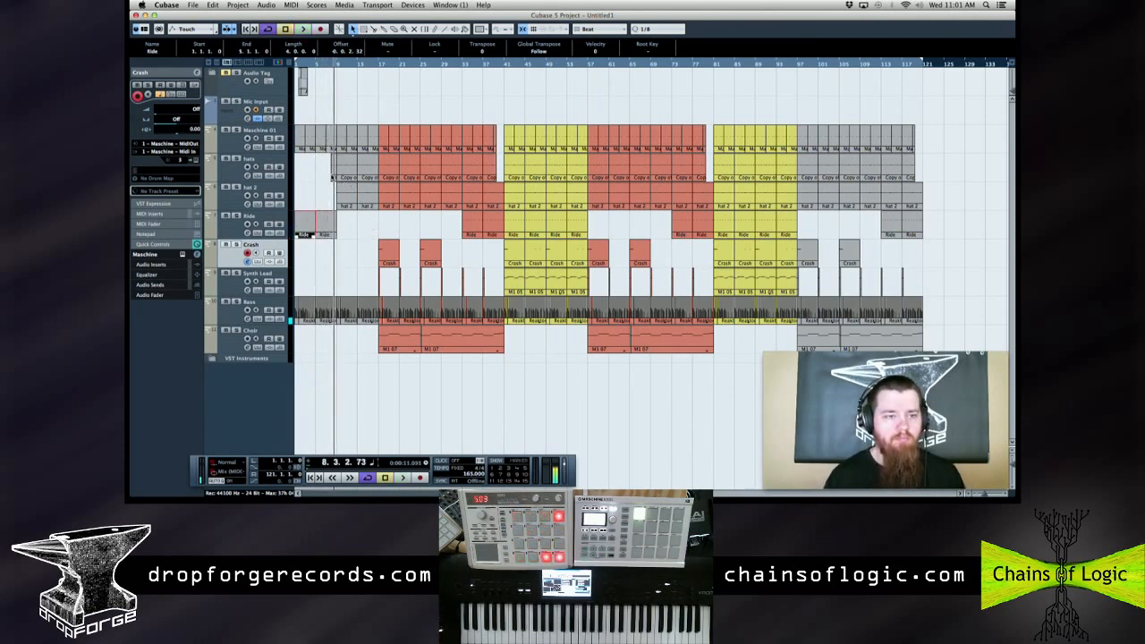
Delete the first three notes of the hats part in bar 8, and copy the two intro Ride parts into bars 9 to 16
double_click(334, 178)
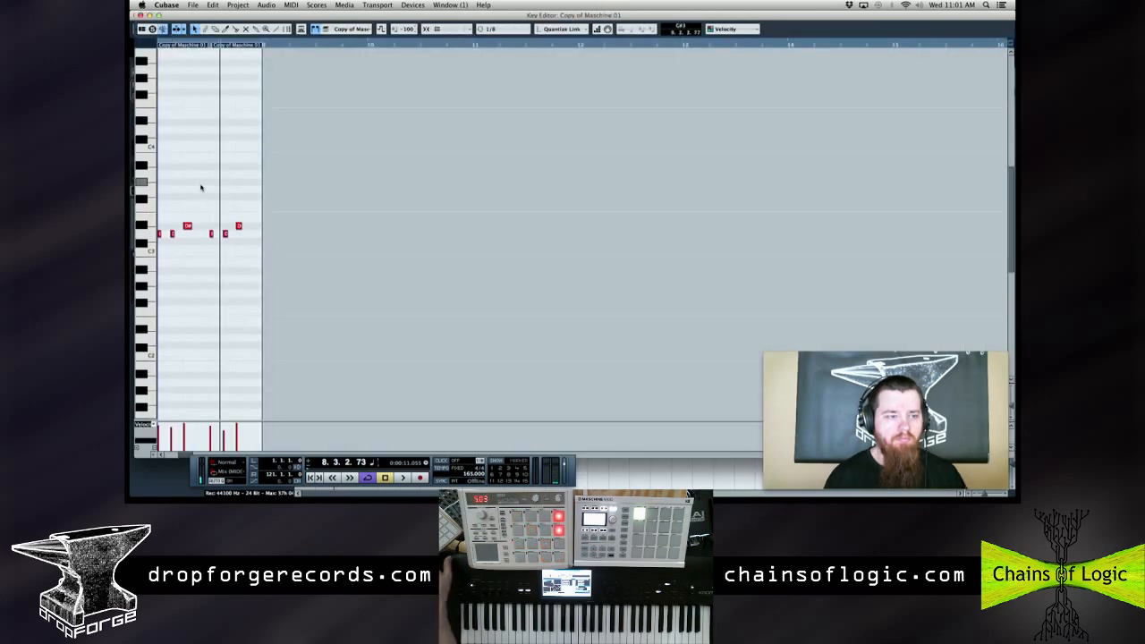
key(Delete)
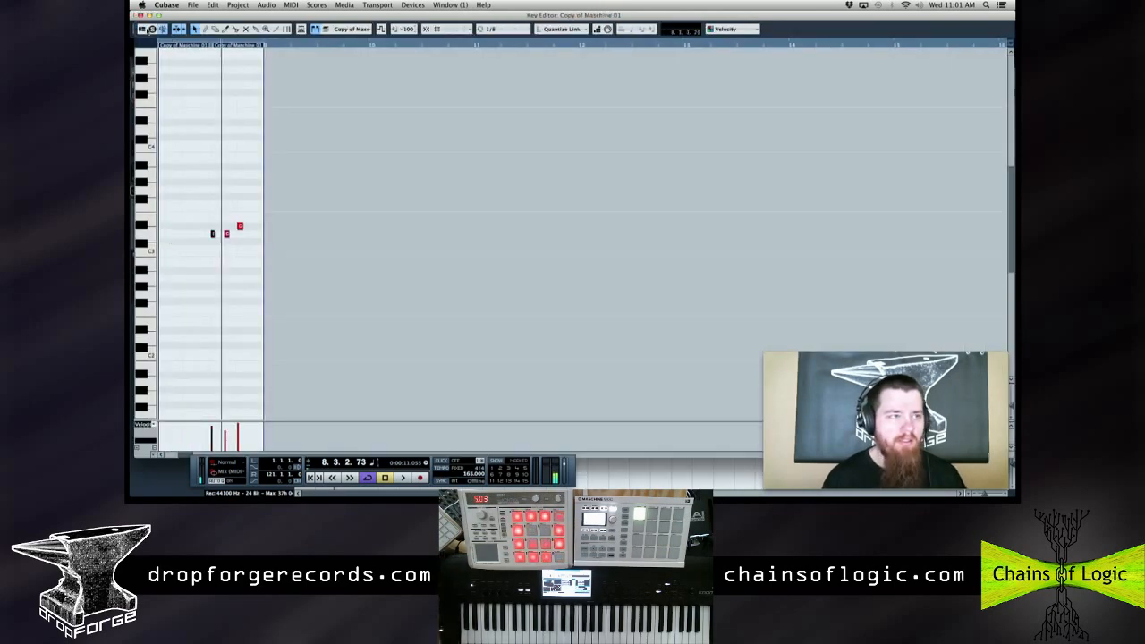
click(140, 16)
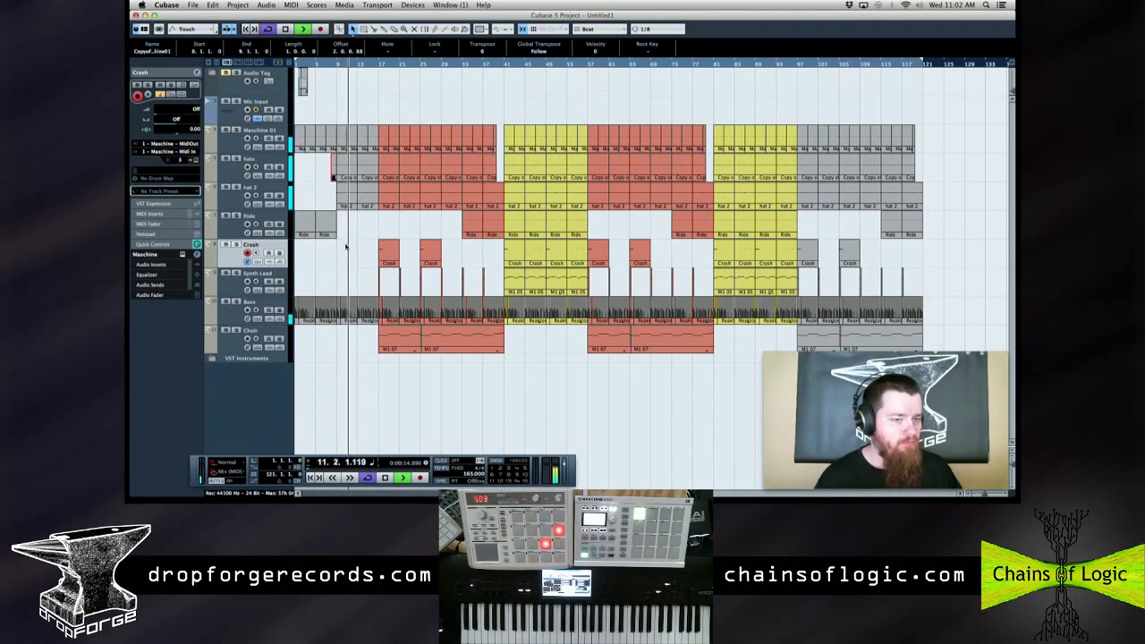
drag(341, 240, 354, 215)
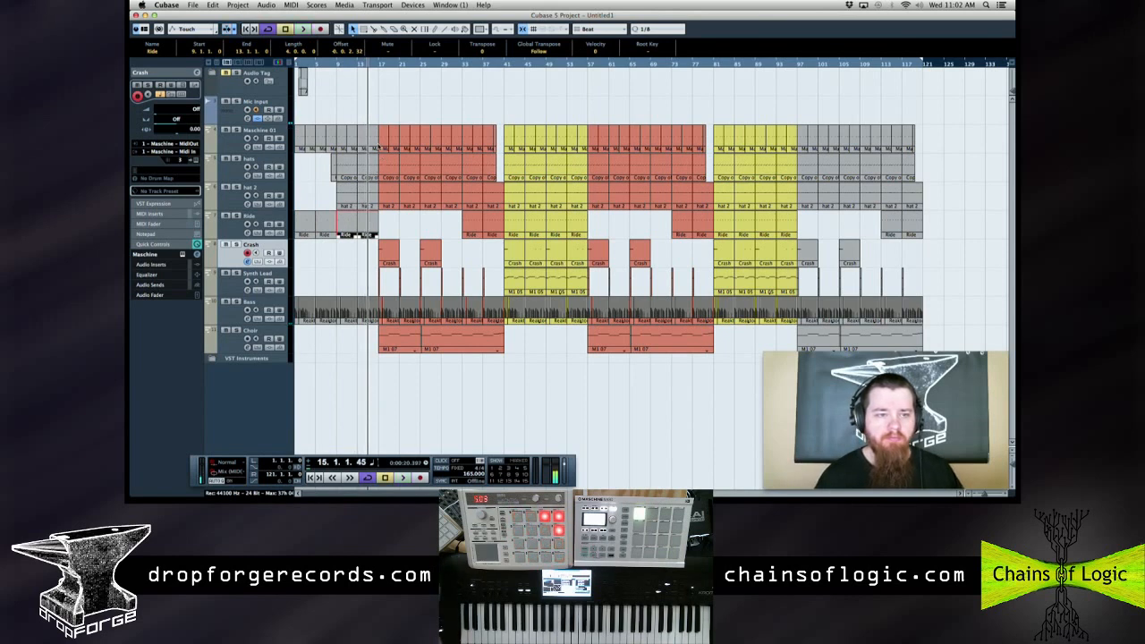
Cut the Maschine 01 and hats parts before bar 17 to end at 15.4.1, and play the whole intro
drag(373, 150, 373, 148)
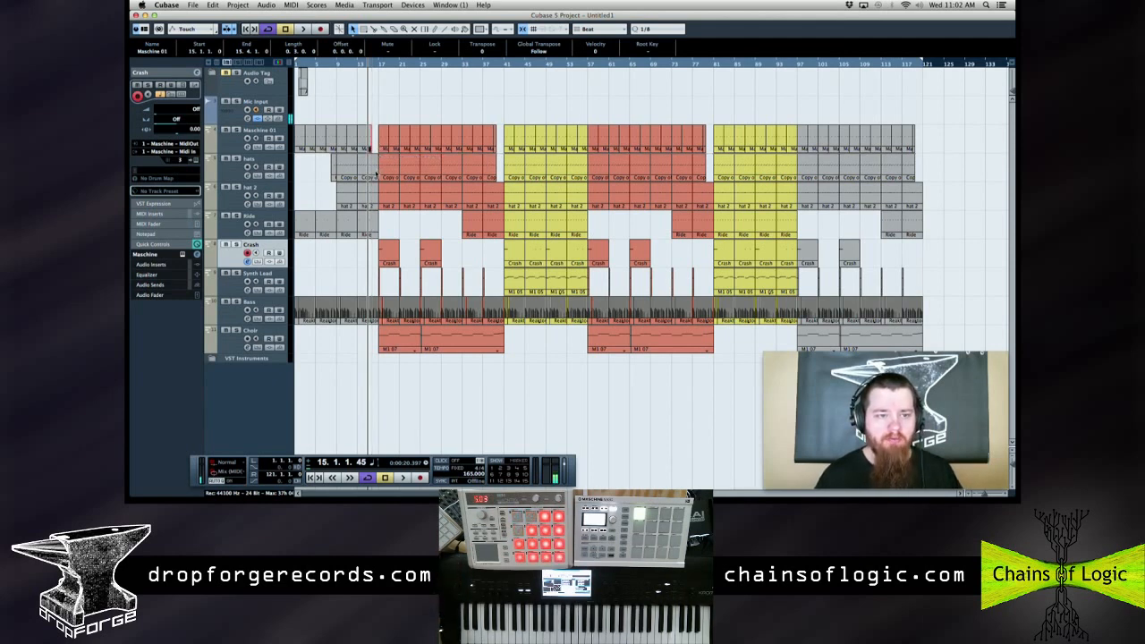
drag(362, 177, 363, 178)
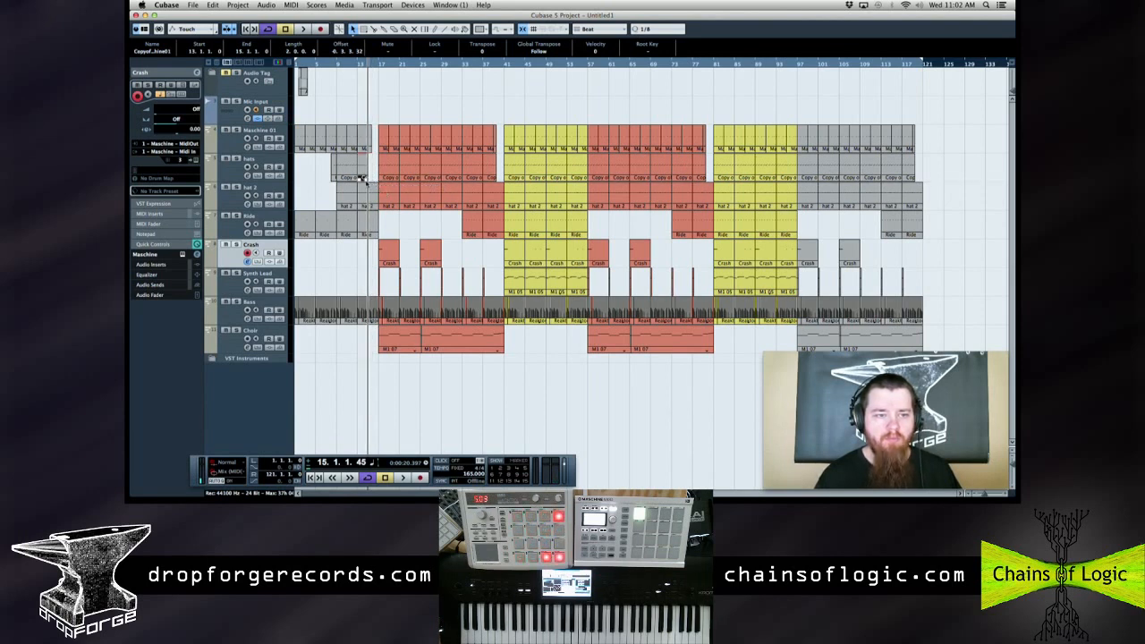
drag(366, 179, 373, 178)
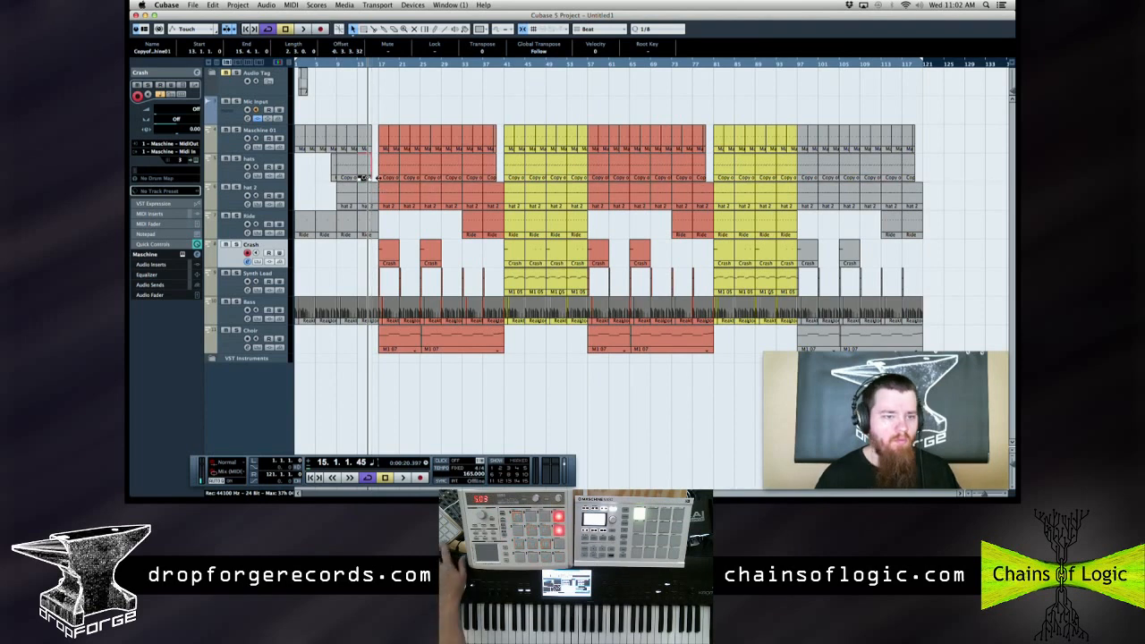
key(period)
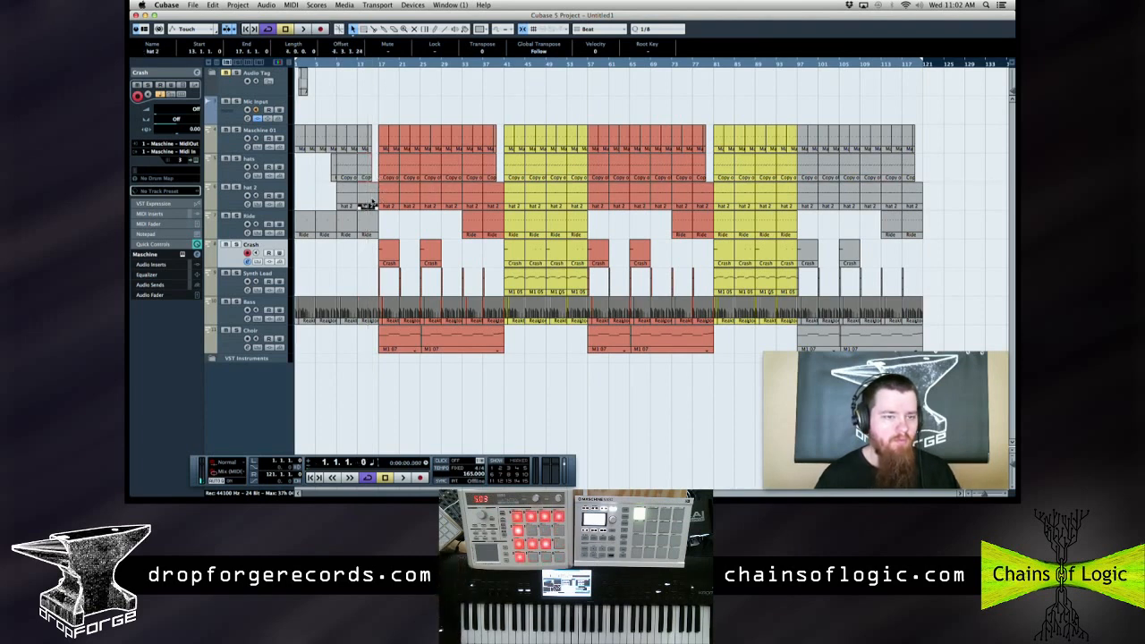
key(space)
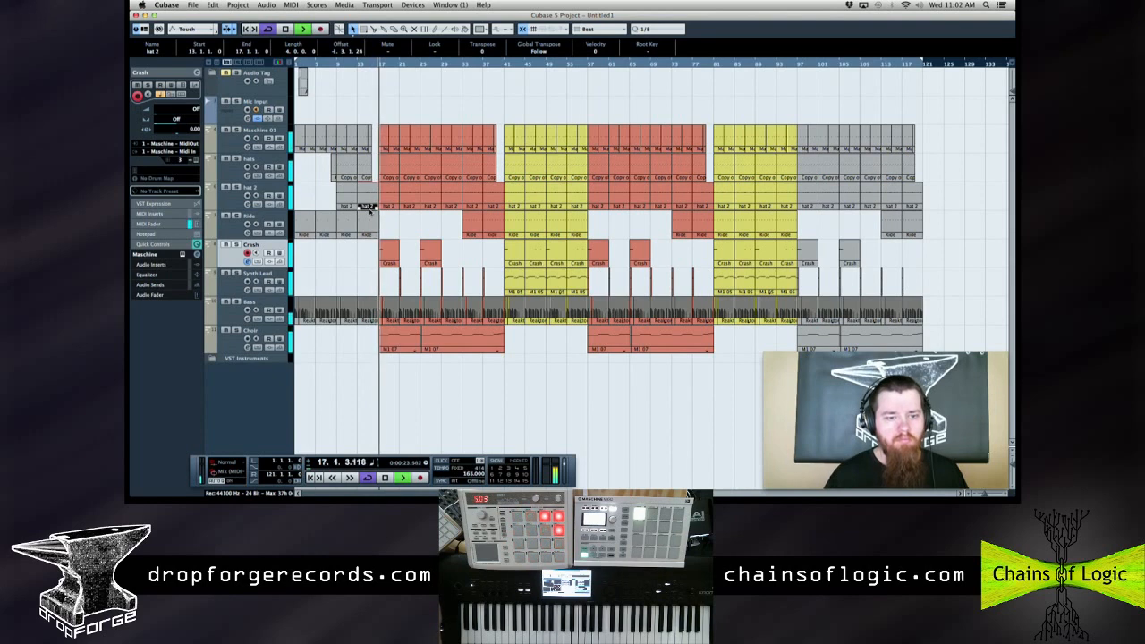
key(space)
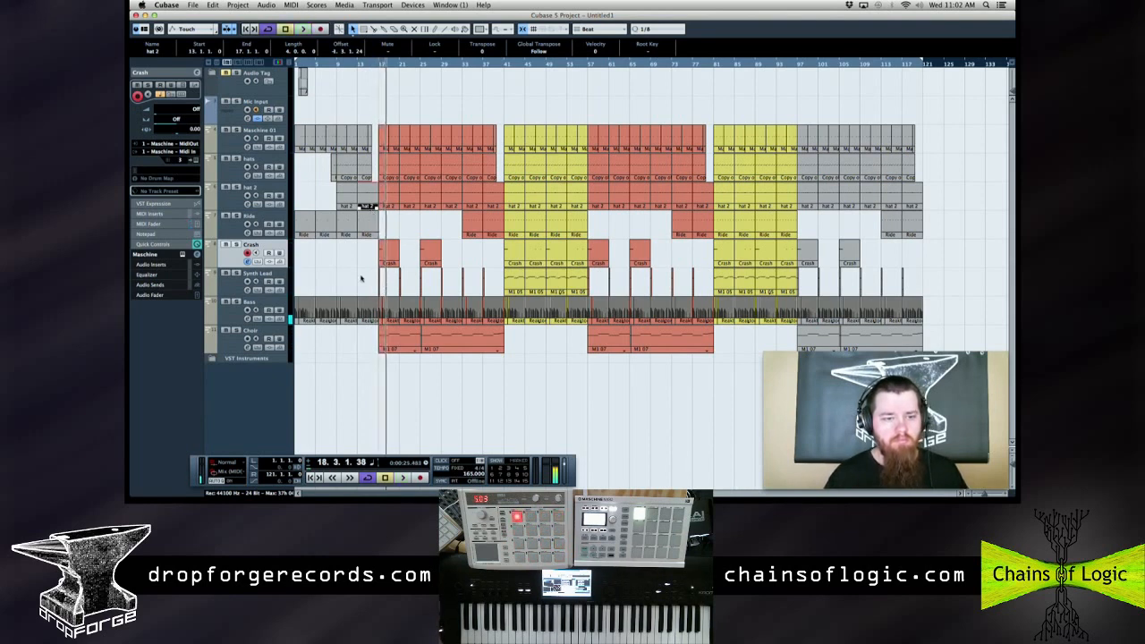
Delete the Synth Lead parts in bars 17 to 40 and return the playback position to the start
drag(360, 277, 493, 283)
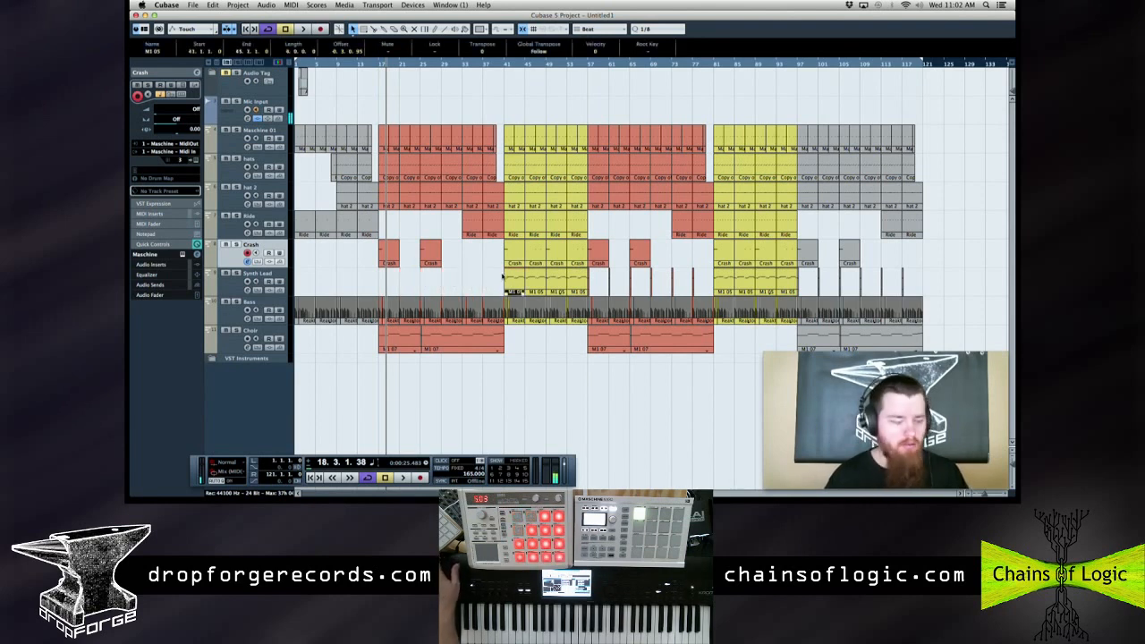
key(period)
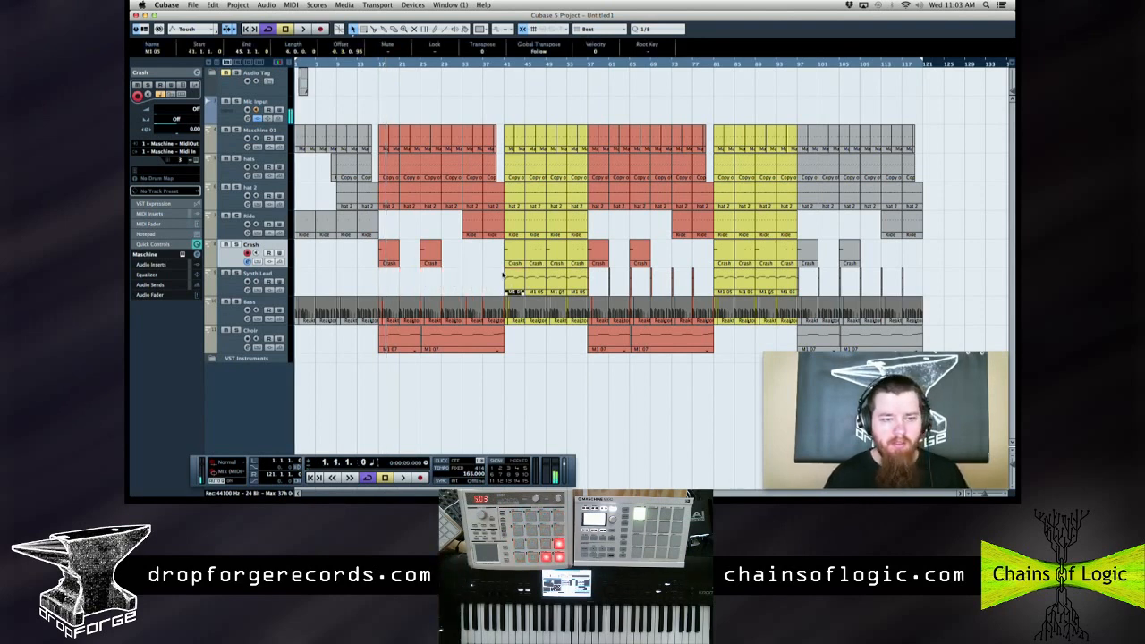
Trim the first Choir parts of the two red sections to end at bars 25 and 65, each eight bars long
key(space)
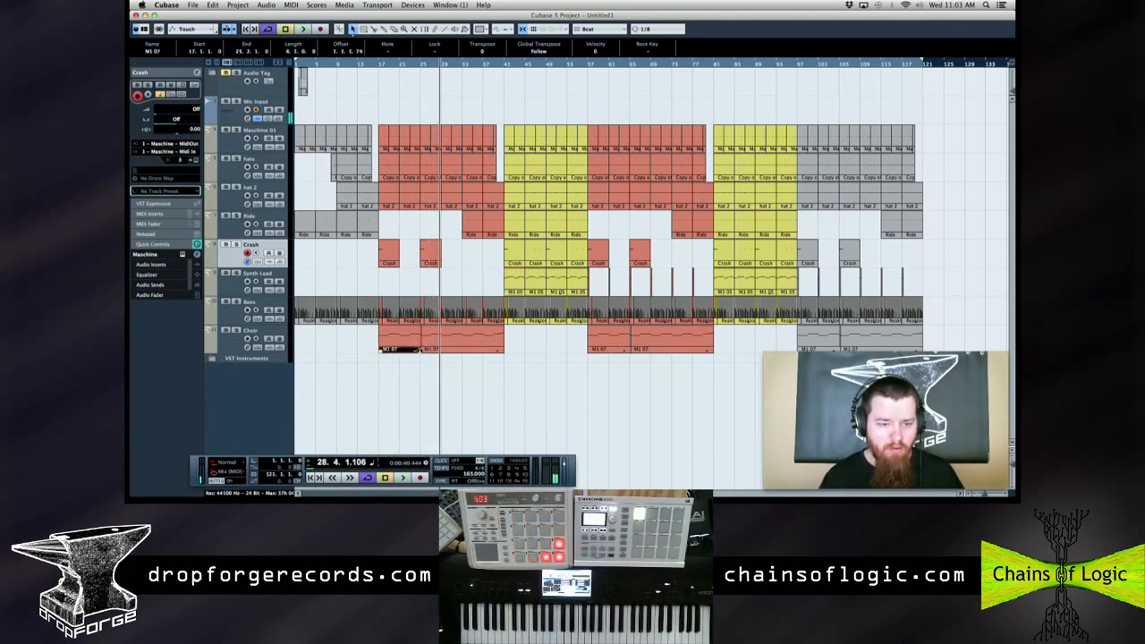
drag(418, 350, 418, 350)
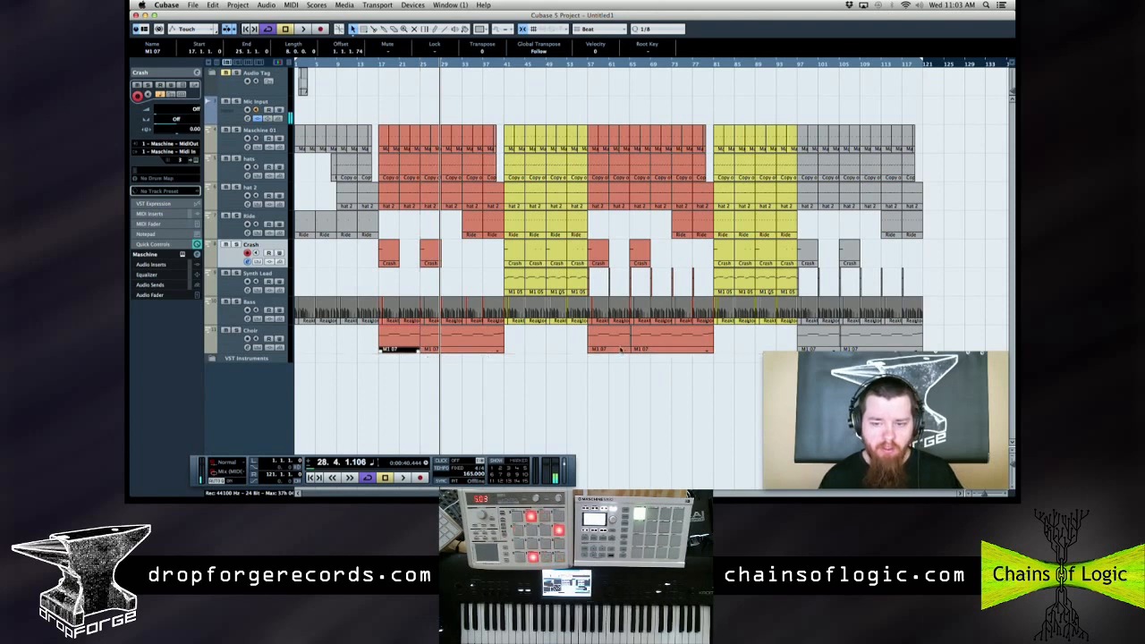
drag(632, 350, 630, 350)
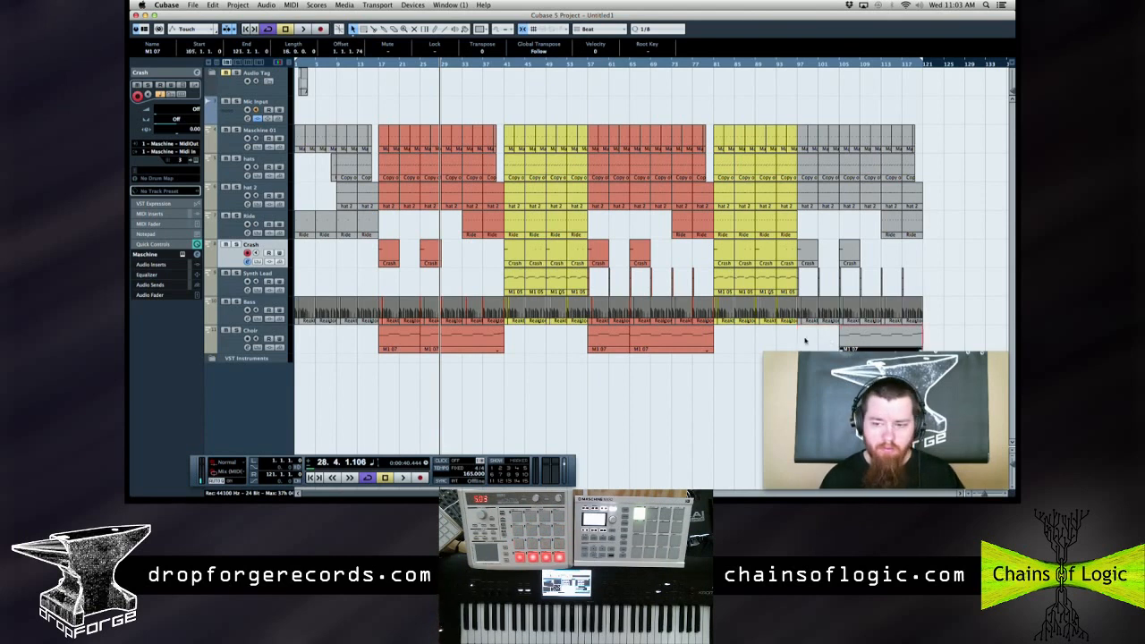
Copy the eight-bar Choir part from bar 57 to bar 97 and set the copy to the default color
drag(608, 339, 817, 338)
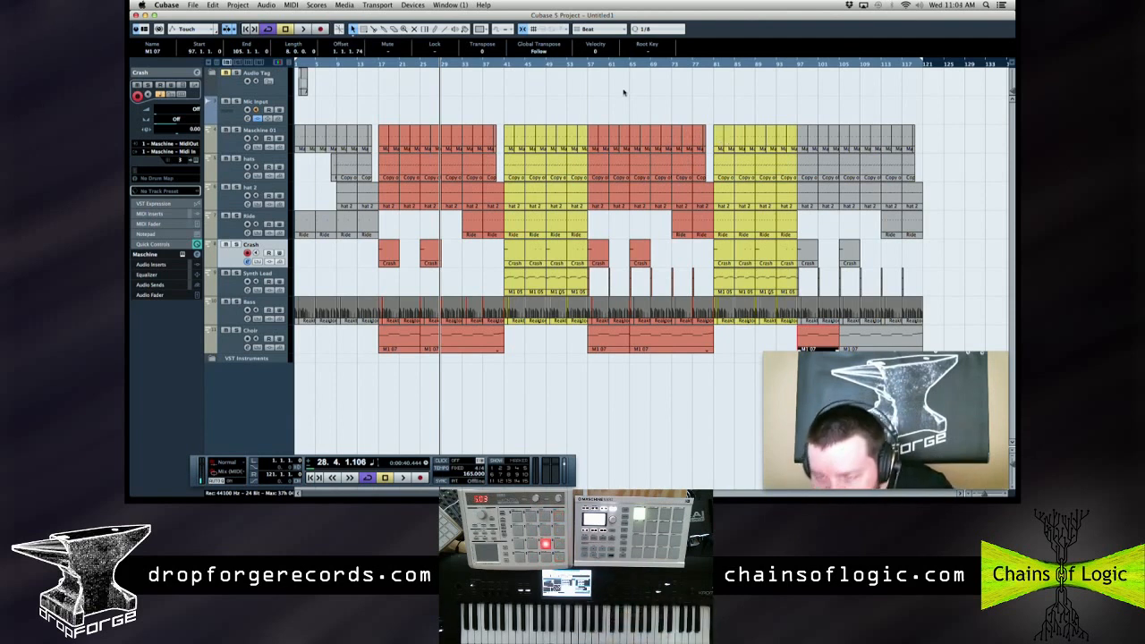
click(490, 29)
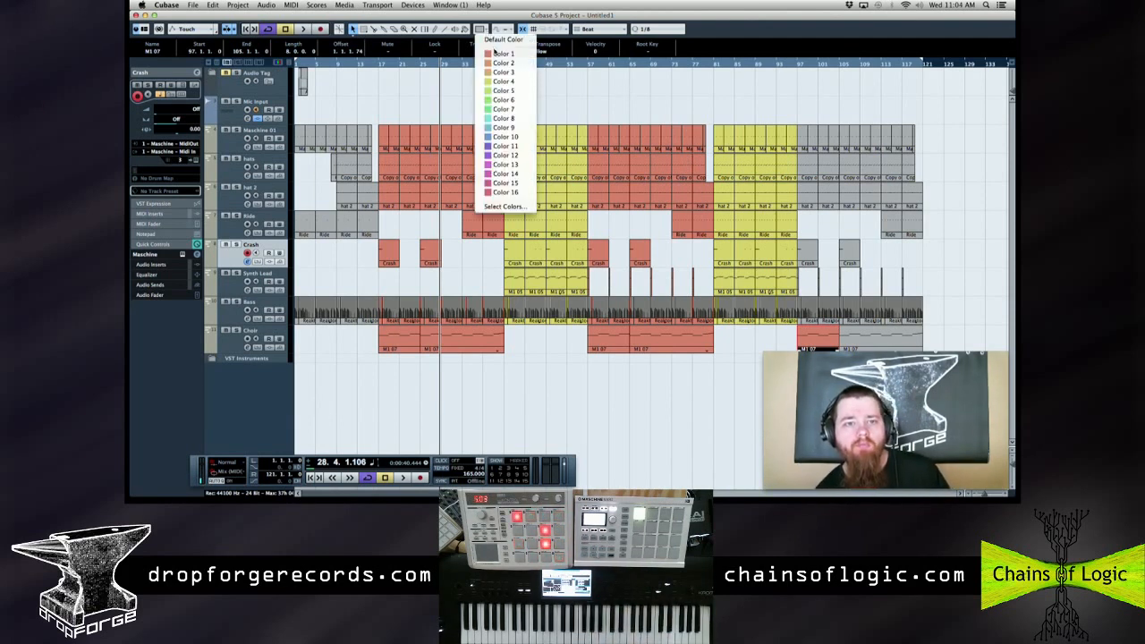
click(500, 40)
Play the intro from the start, and delete the first two notes of the short hats part in bar 8, keeping the last one
key(period)
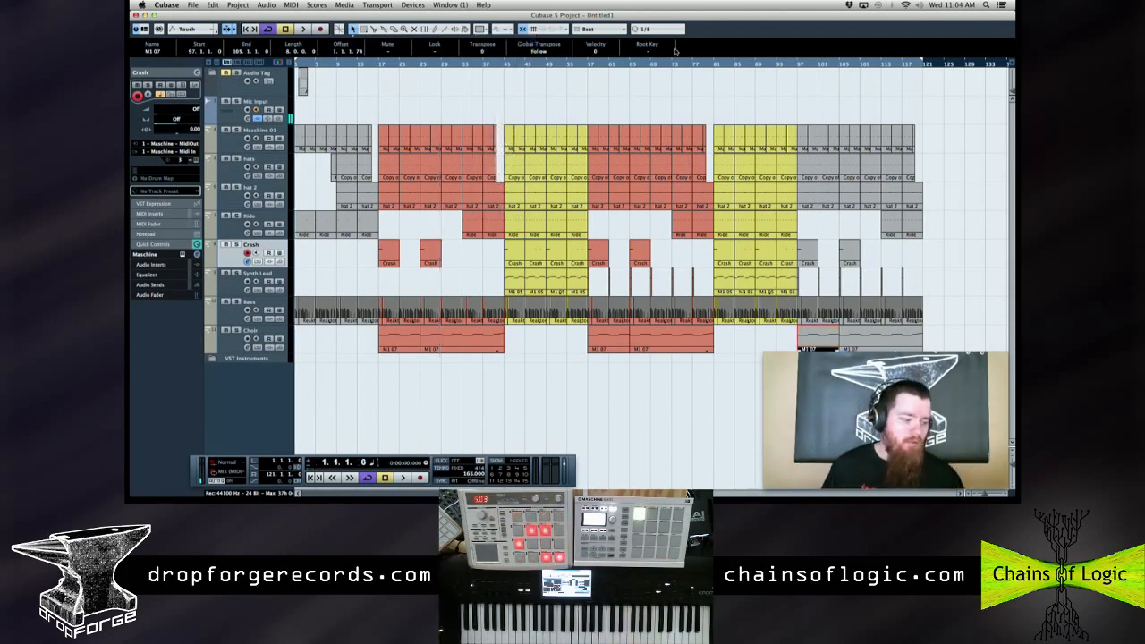
key(space)
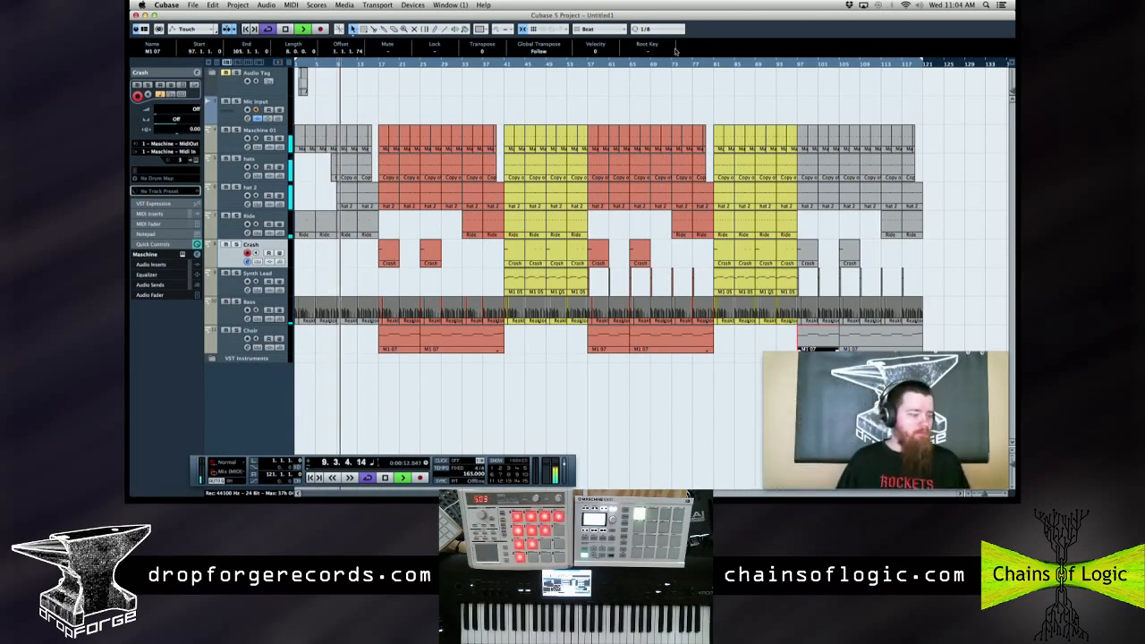
click(333, 68)
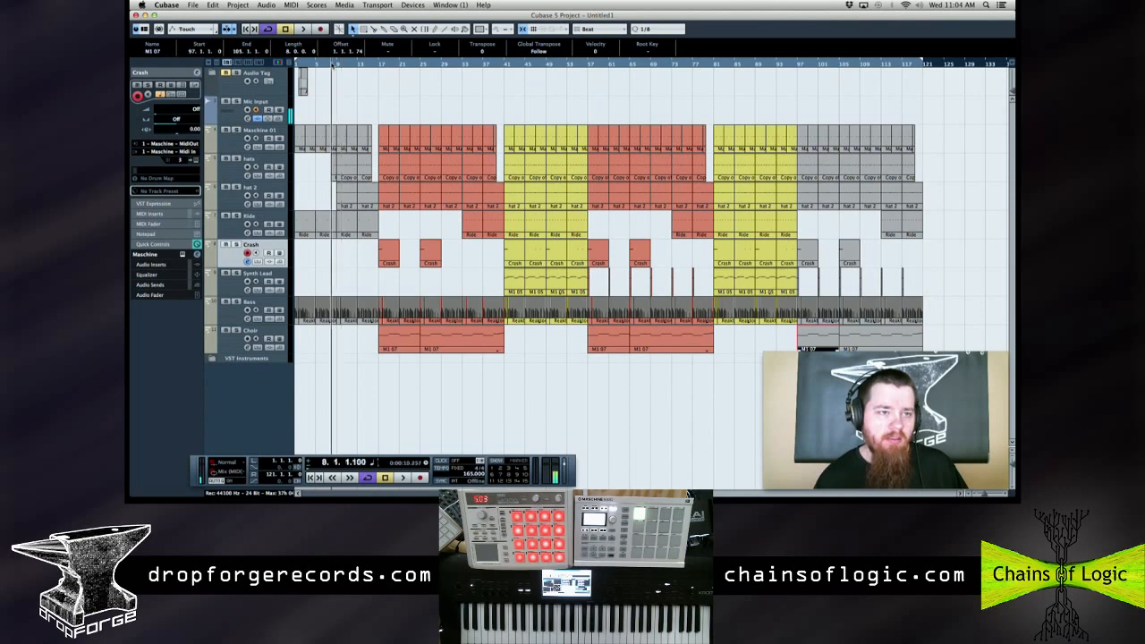
double_click(333, 171)
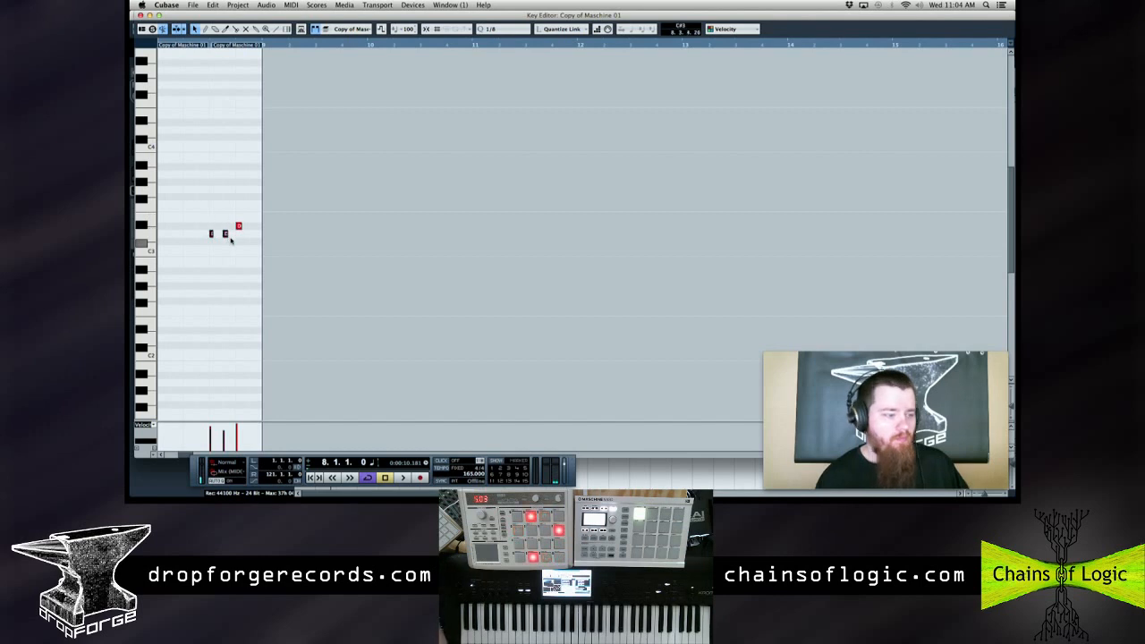
key(space)
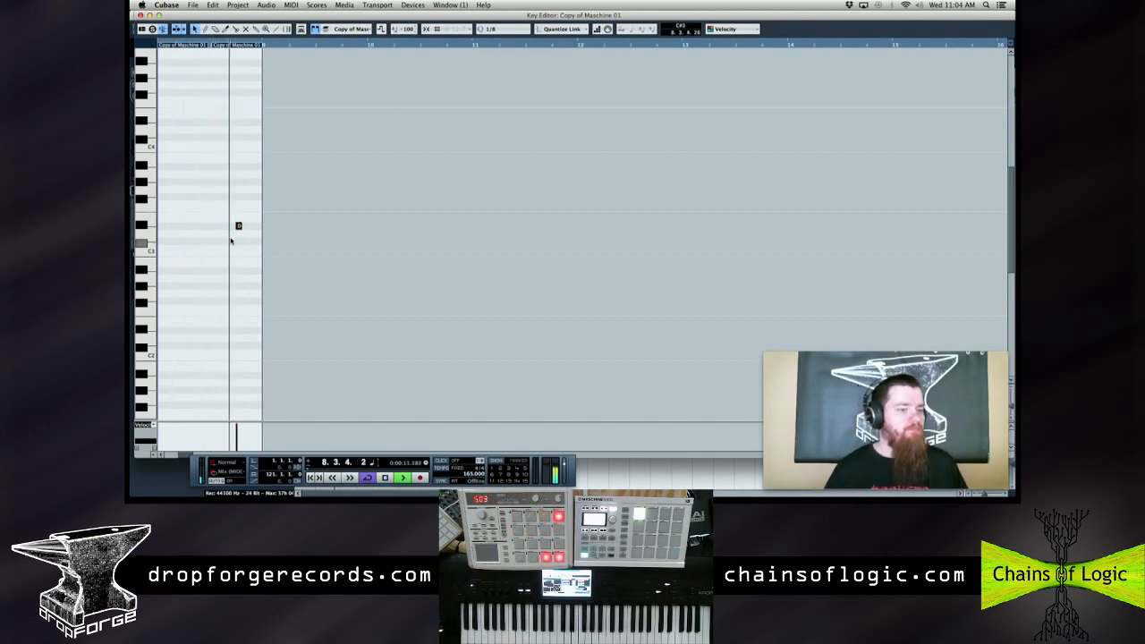
key(space)
key(period)
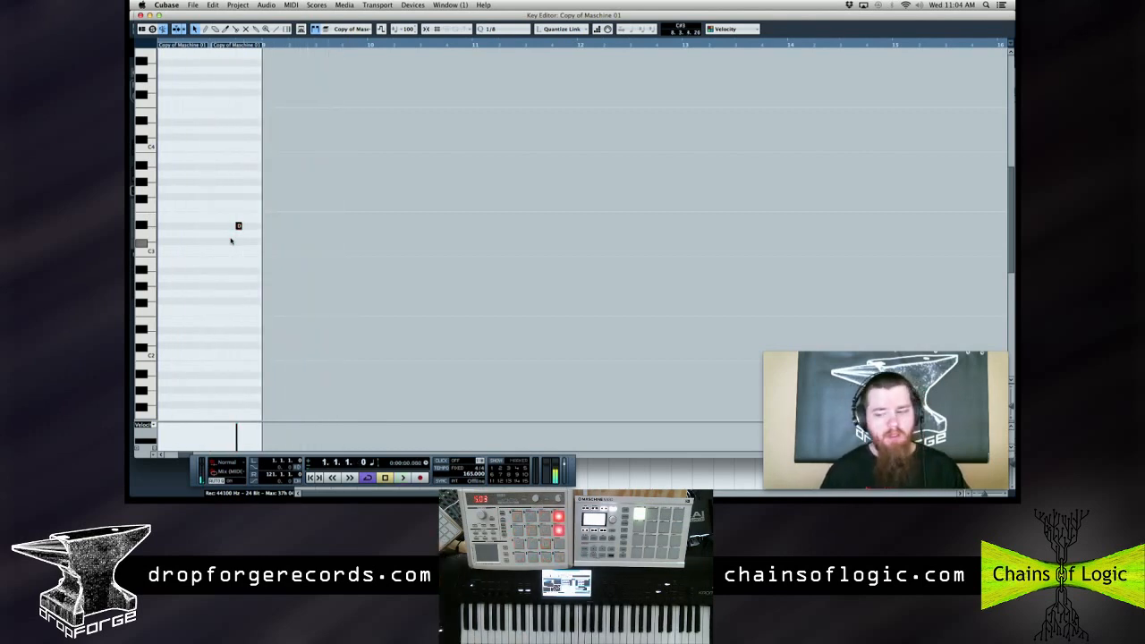
Delete the notes in bars 5 to 7 lying before the start of the bar 8 hats part, and close its key editor
key(space)
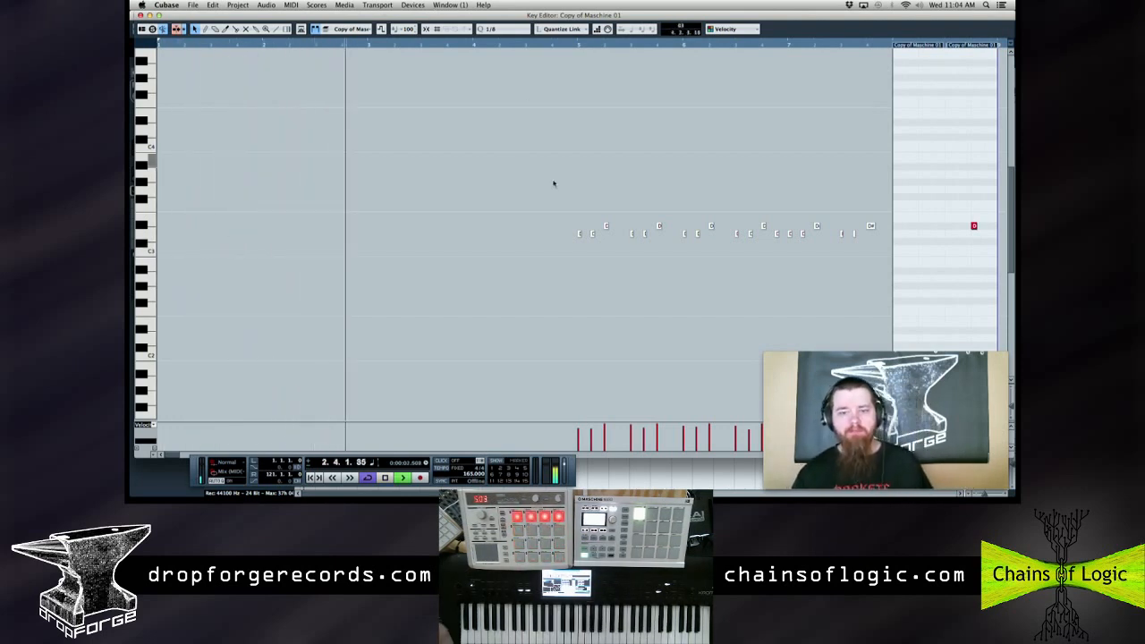
drag(512, 158, 886, 276)
key(Delete)
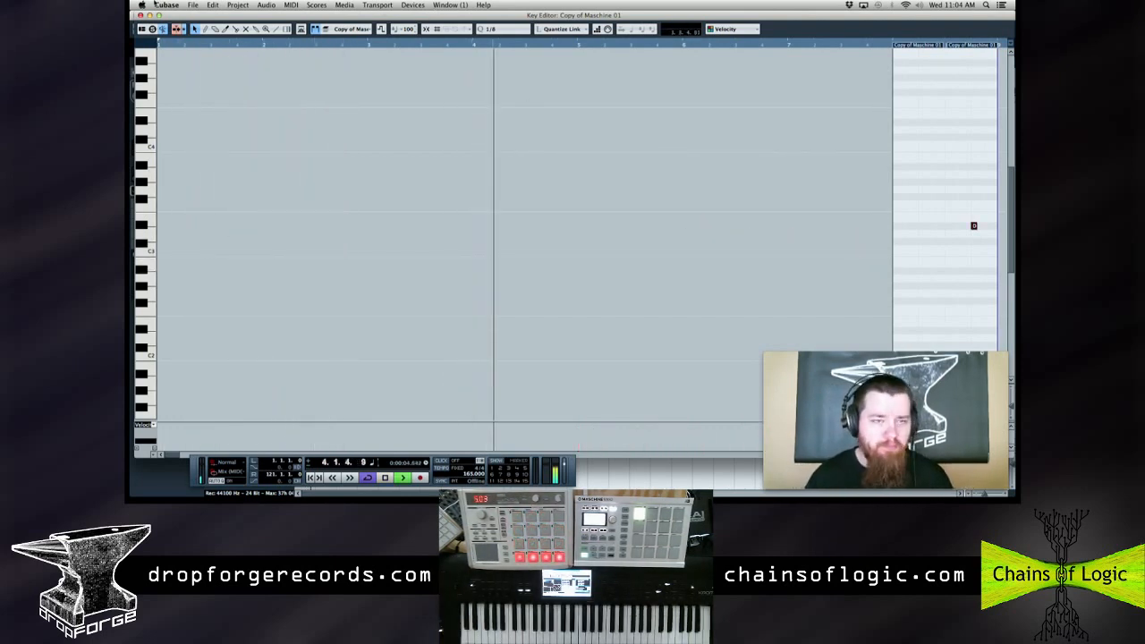
click(141, 15)
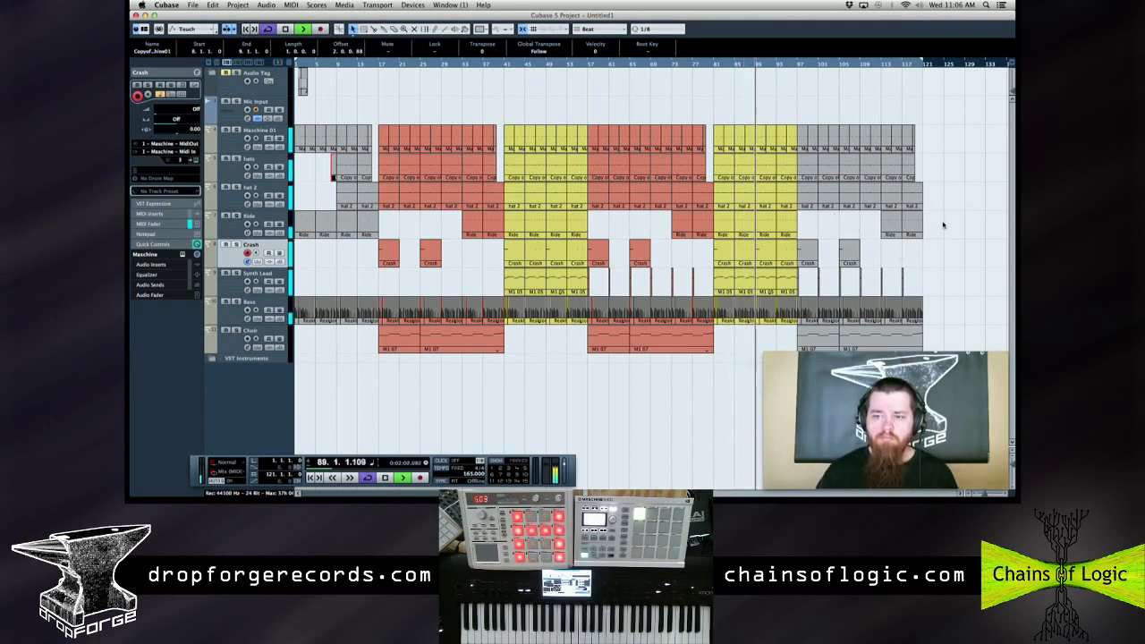
Delete the hats and hat 2 parts in bars 97 to 100 of the final gray section
click(928, 168)
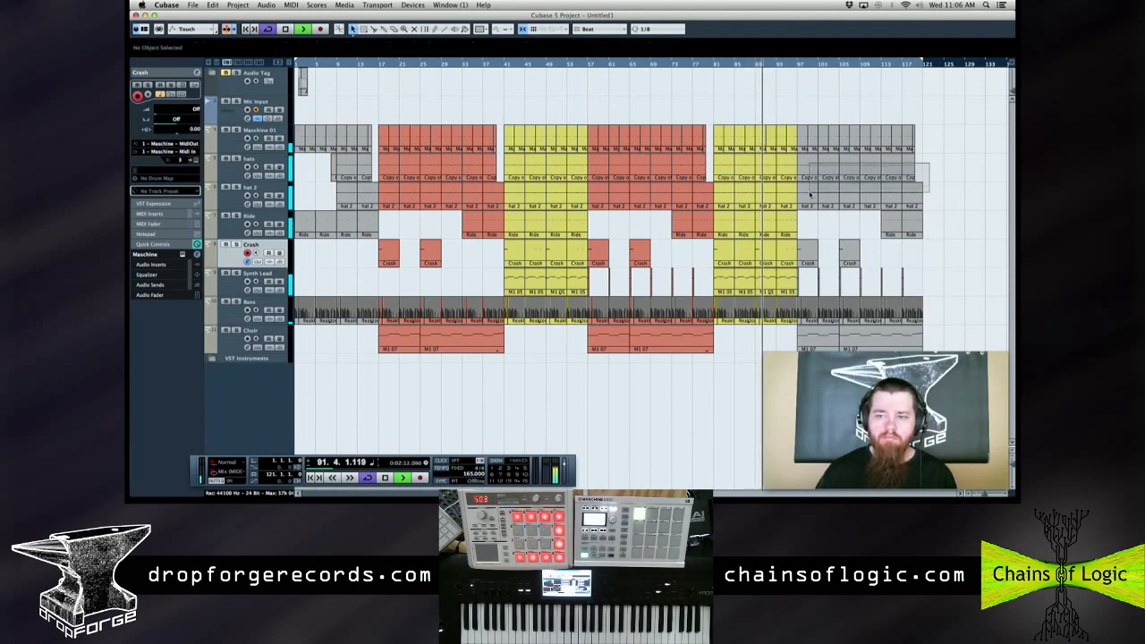
drag(810, 193, 809, 193)
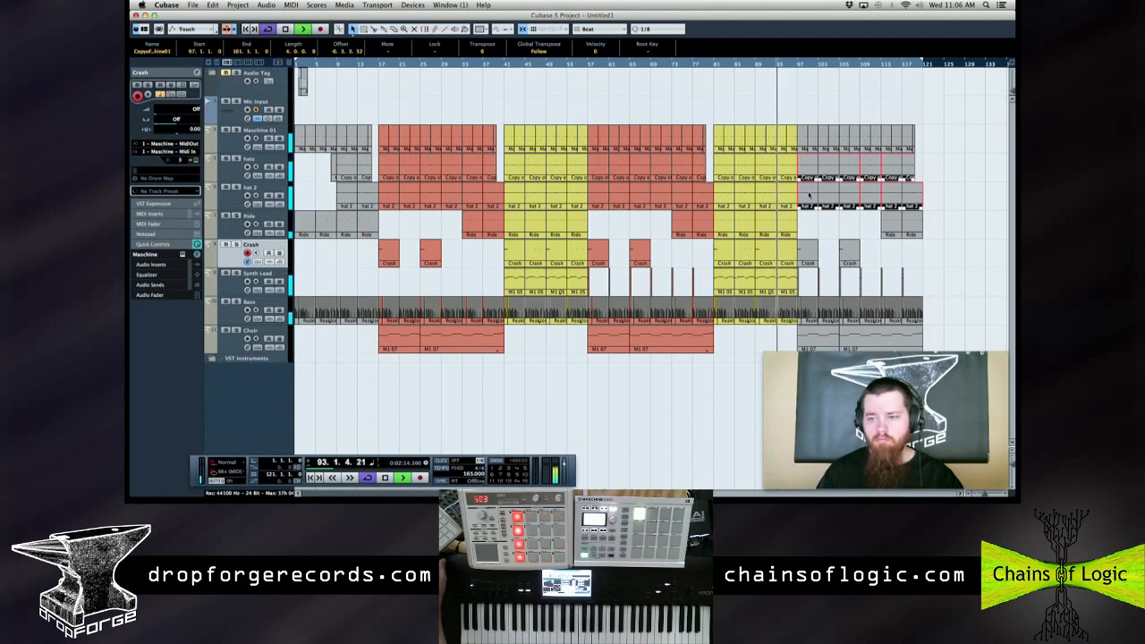
click(815, 199)
click(811, 174)
key(Delete)
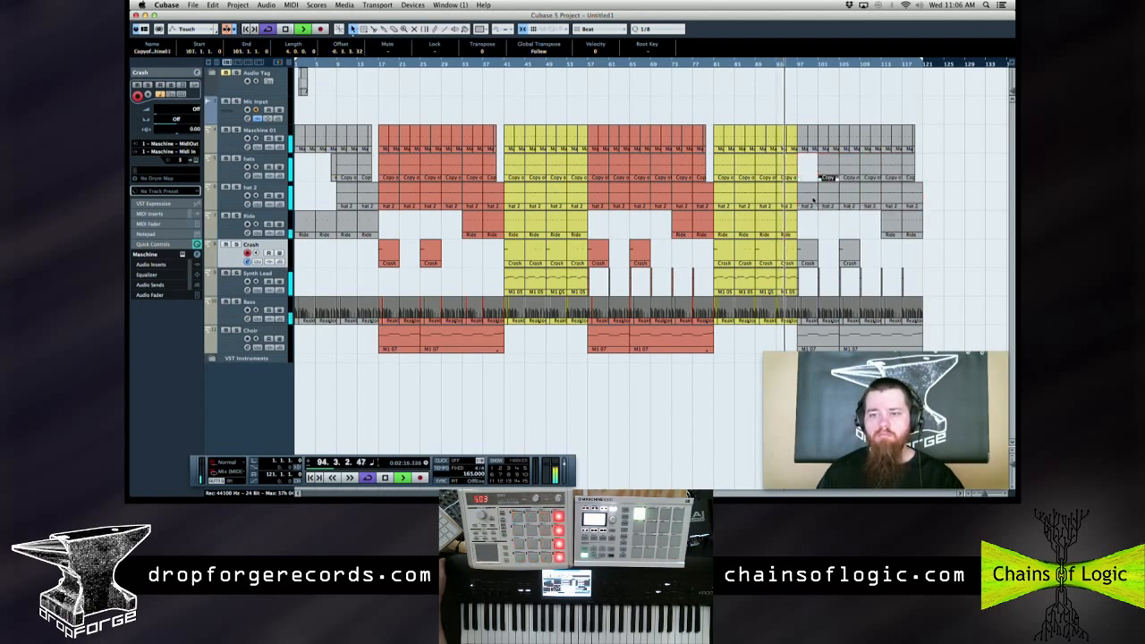
click(813, 204)
key(Delete)
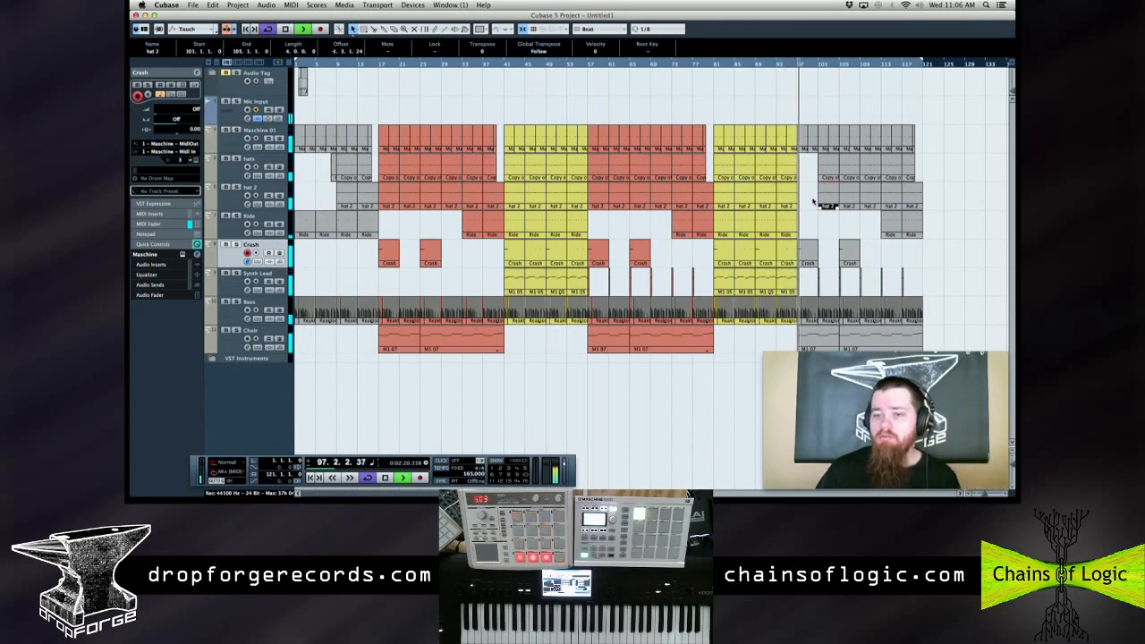
Delete the hats part in bars 101 to 104, keeping the hat 2 part below it
click(814, 202)
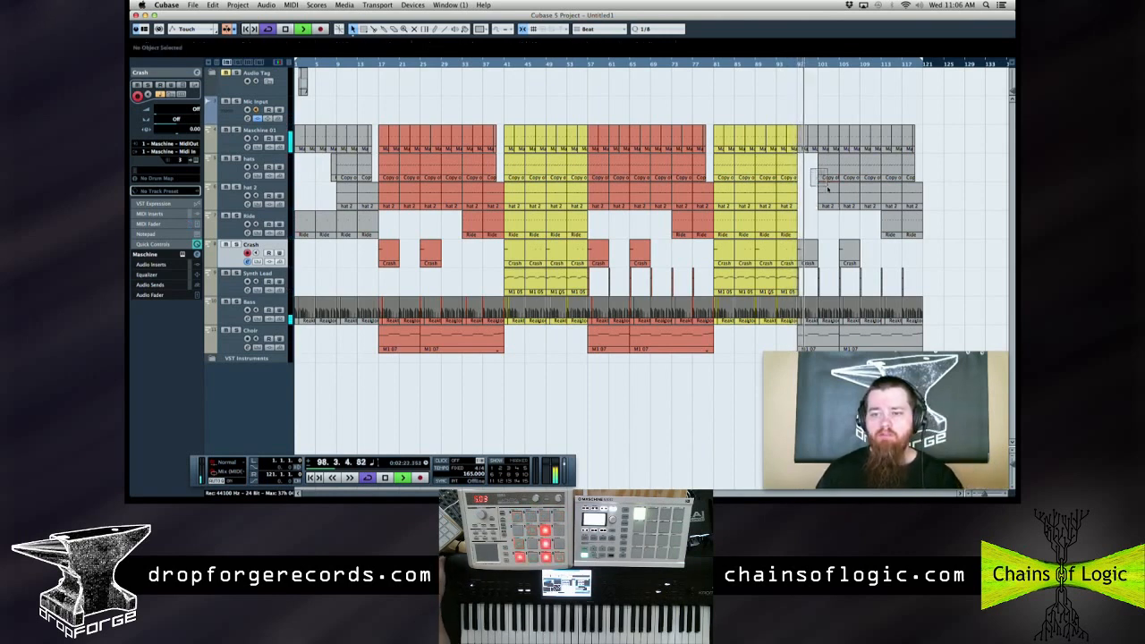
drag(828, 198, 829, 199)
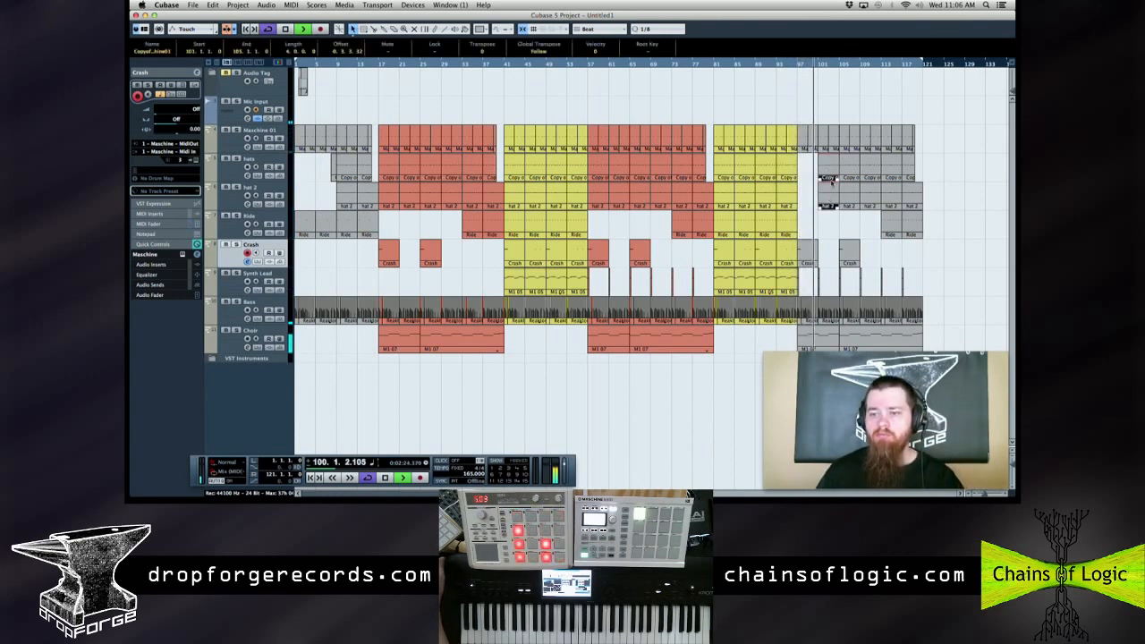
click(831, 177)
key(Delete)
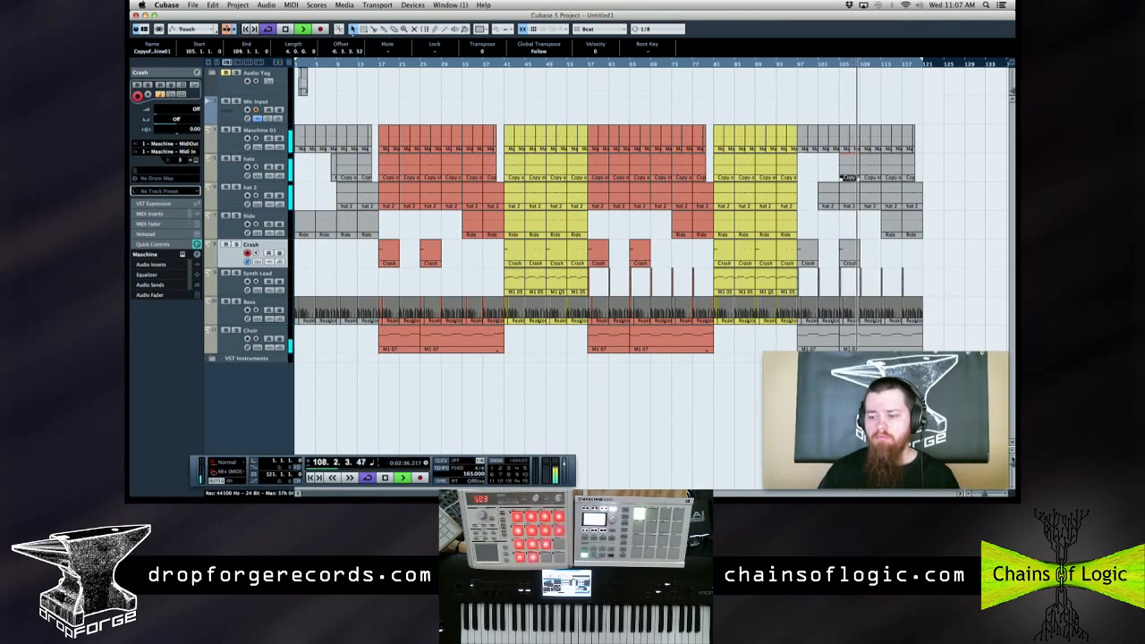
Move the right locator to 125.4.1 and copy the first Maschine 01, Crash, Synth Lead, Bass and Choir parts from bar 97 to bar 121
click(1014, 460)
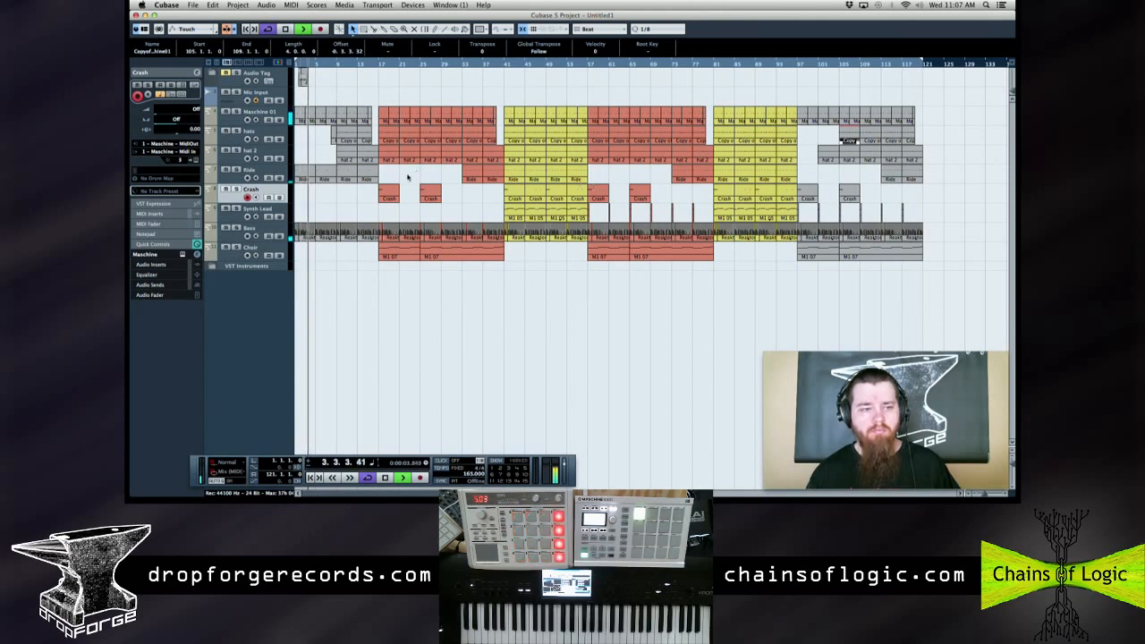
key(space)
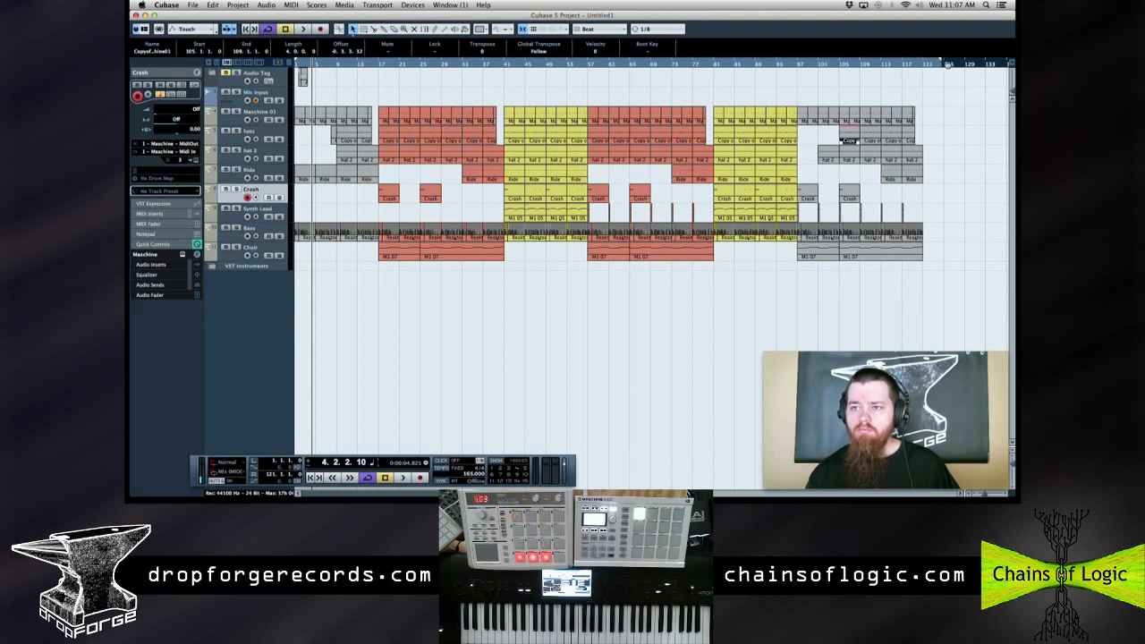
click(906, 65)
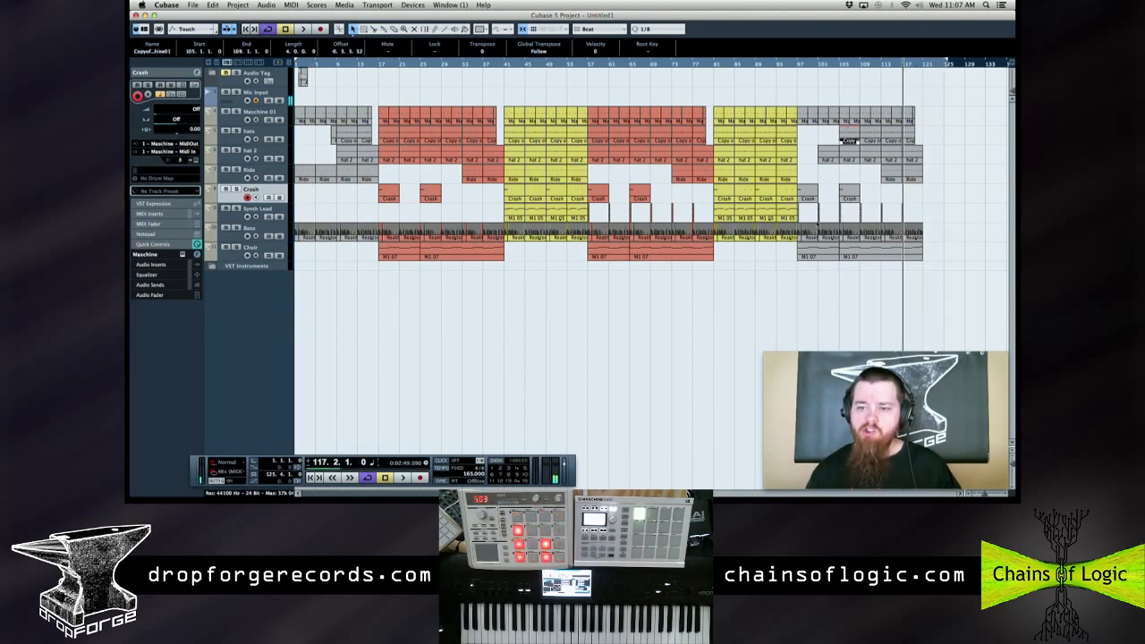
click(801, 269)
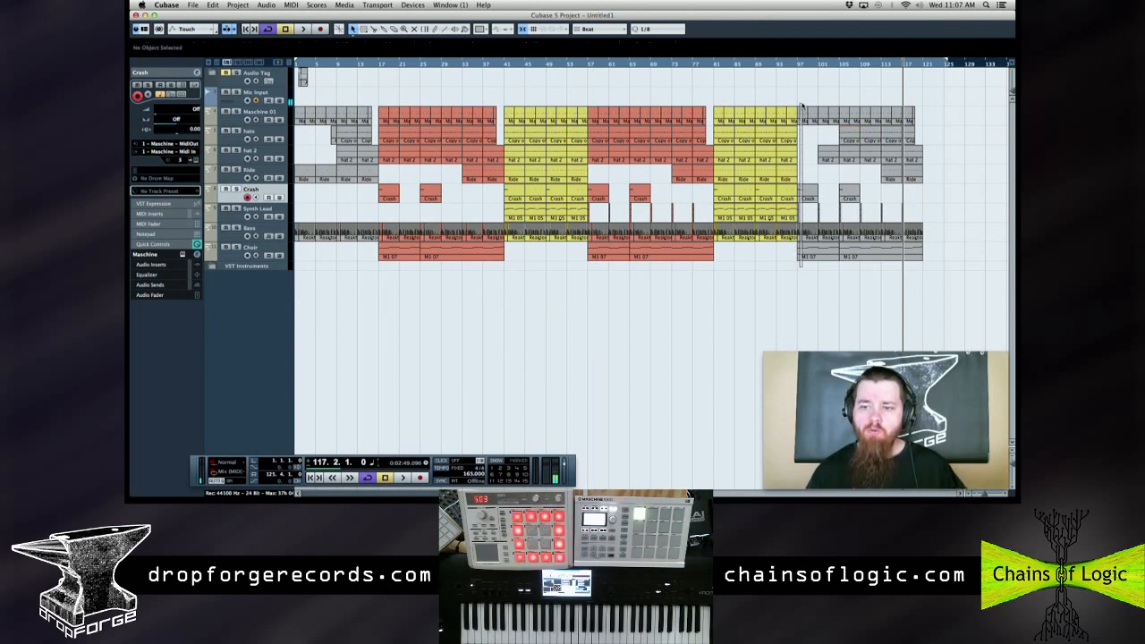
drag(800, 267, 930, 118)
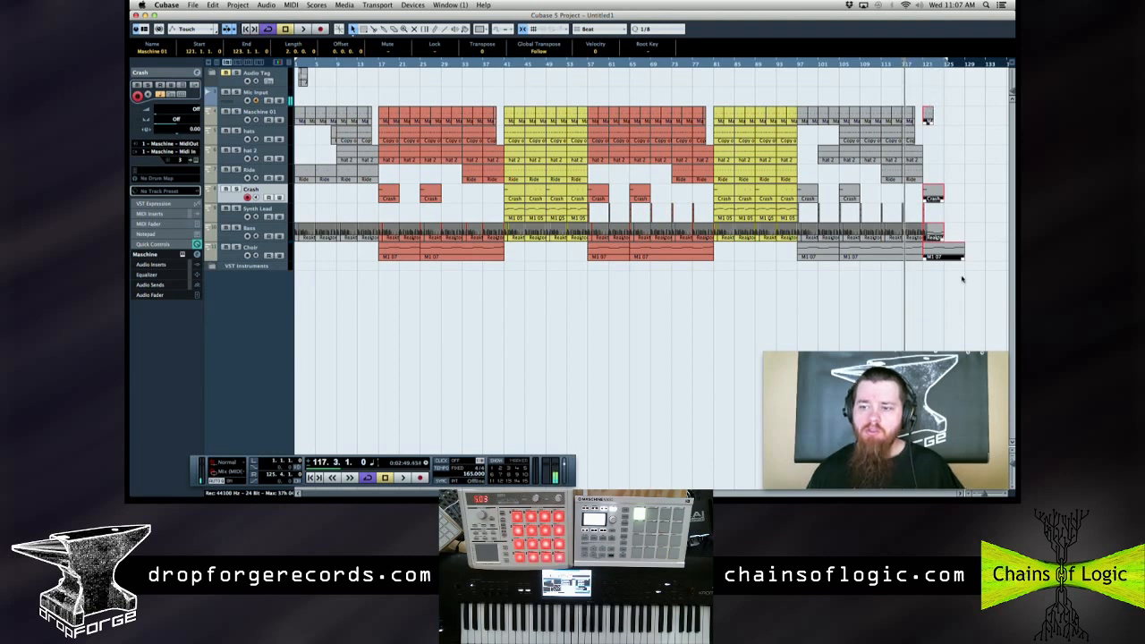
Shorten the copied Choir part at bar 121 to just under two bars and play the ending
drag(963, 257, 963, 258)
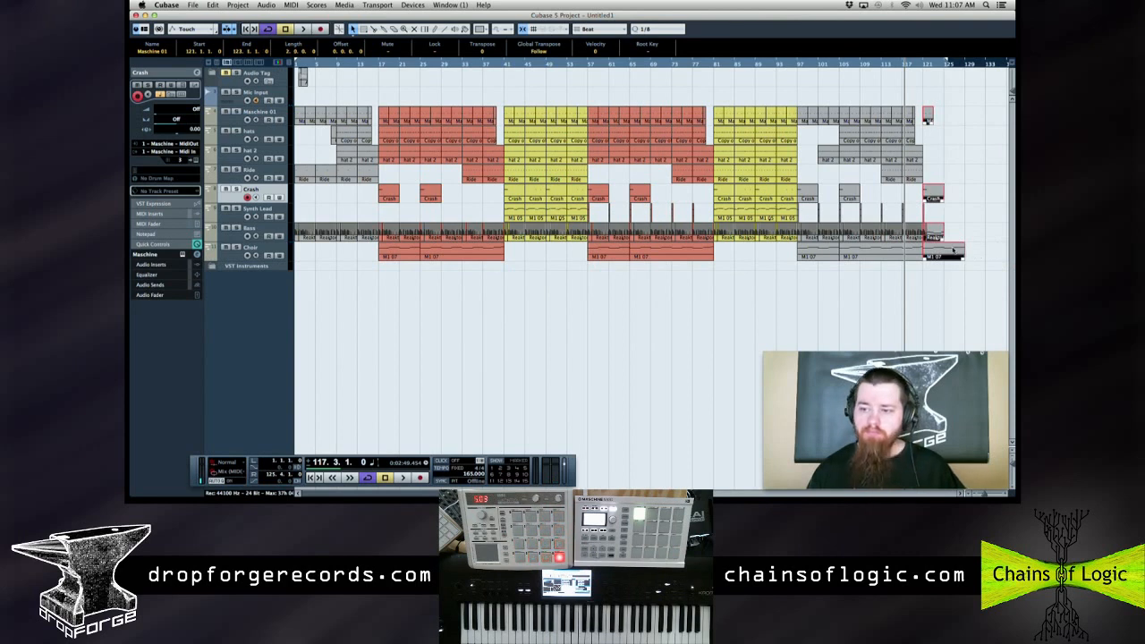
drag(962, 257, 931, 257)
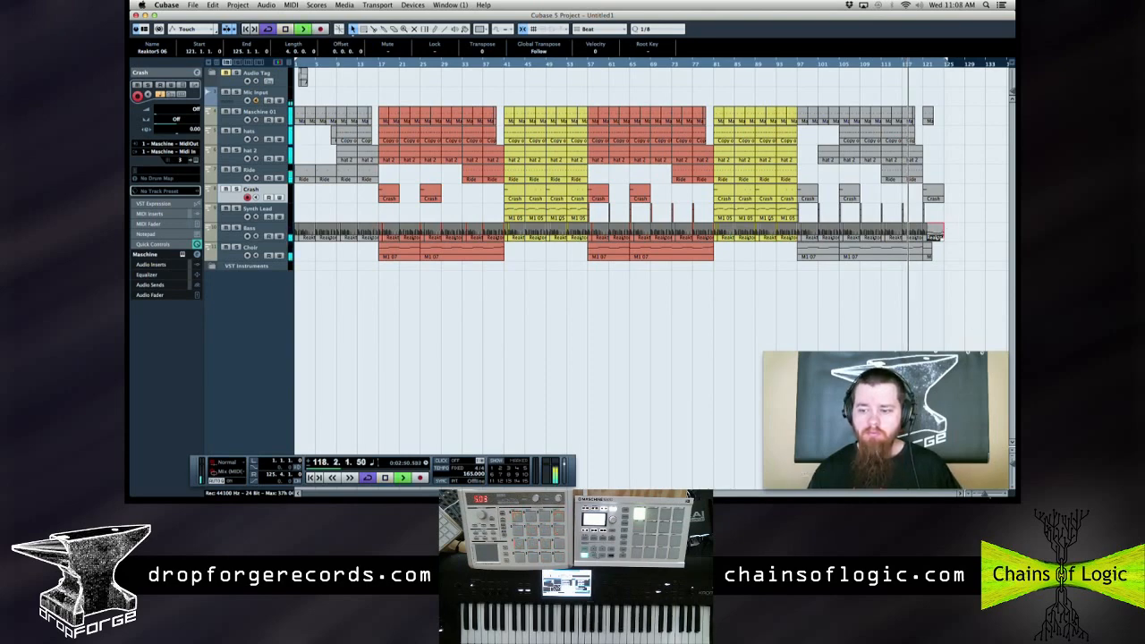
mouse_move(982, 493)
drag(985, 493, 991, 494)
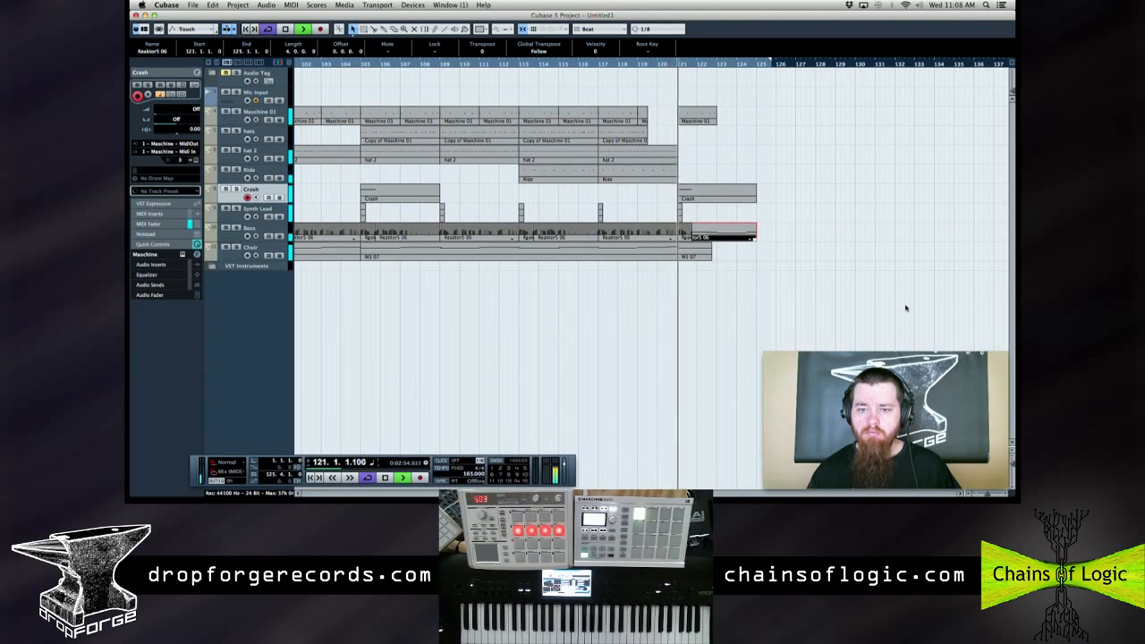
key(space)
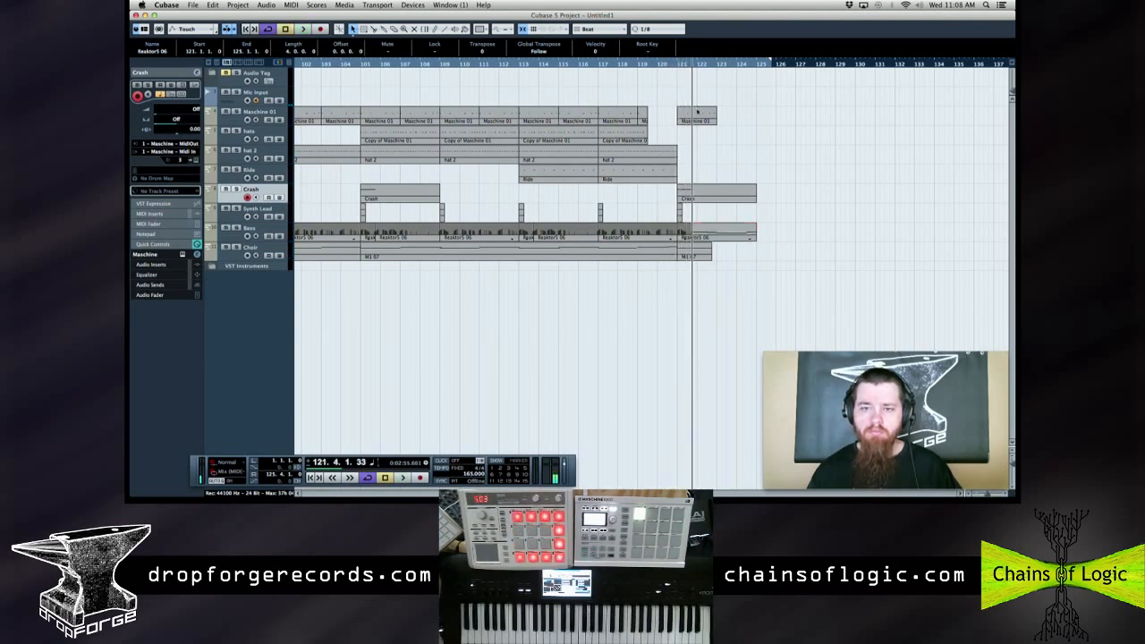
Trim the final Maschine 01 part to end at 121.3.1 and the final Bass part to end at 124.3.1, playing the ending to check
drag(714, 121, 683, 118)
drag(678, 65, 679, 61)
key(space)
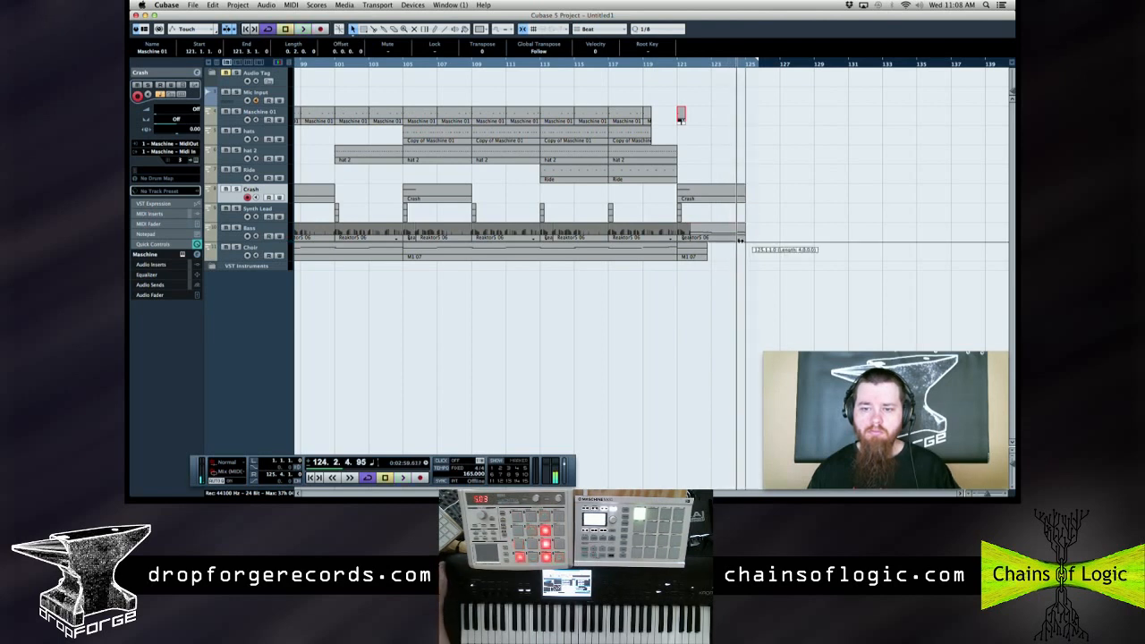
drag(742, 240, 736, 240)
key(space)
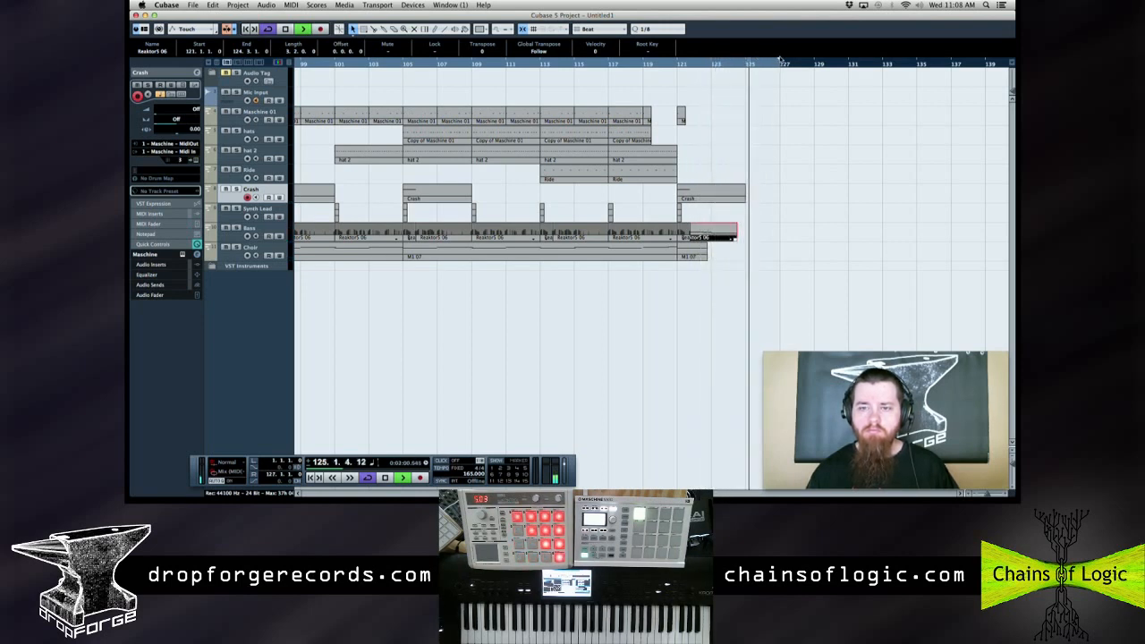
Set the right locator to bar 126 and play the finished song from the start
key(space)
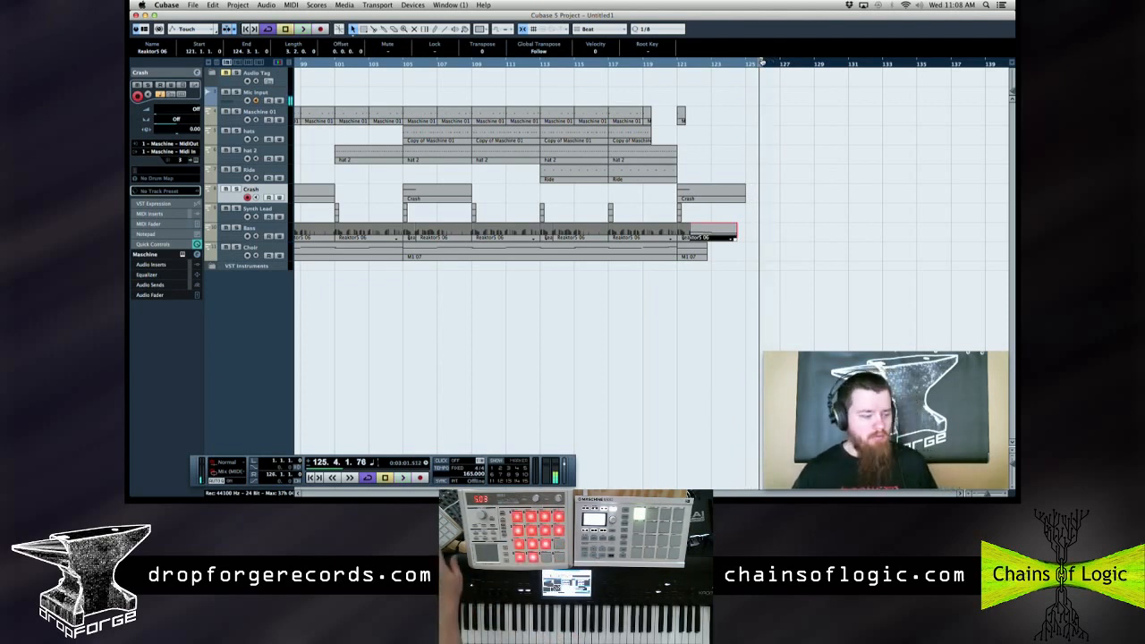
key(l)
key(Home)
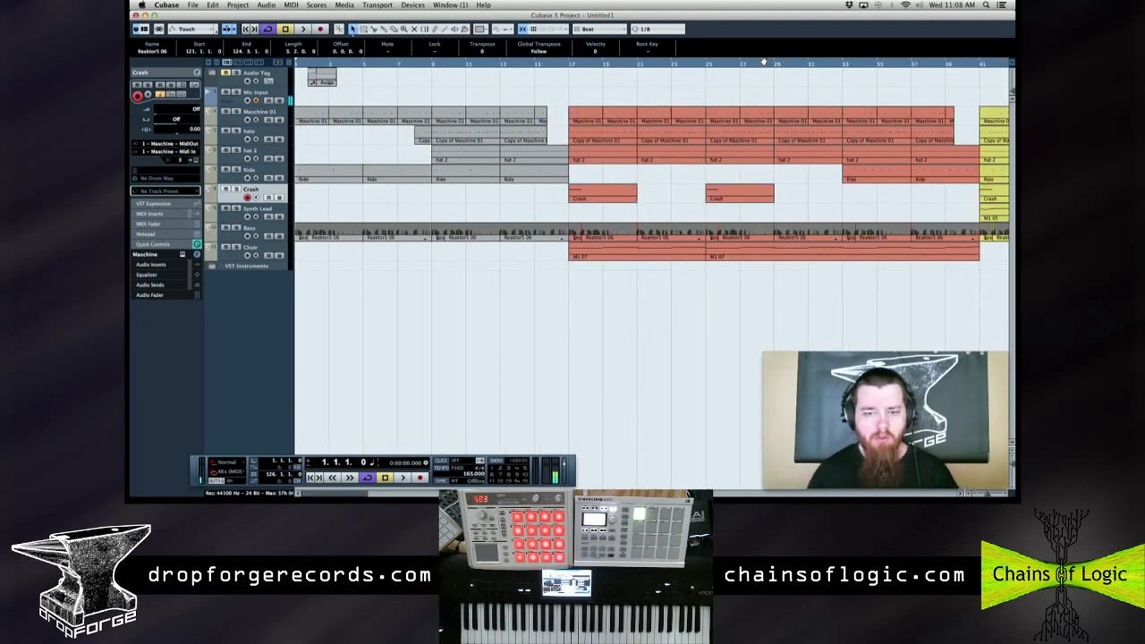
key(space)
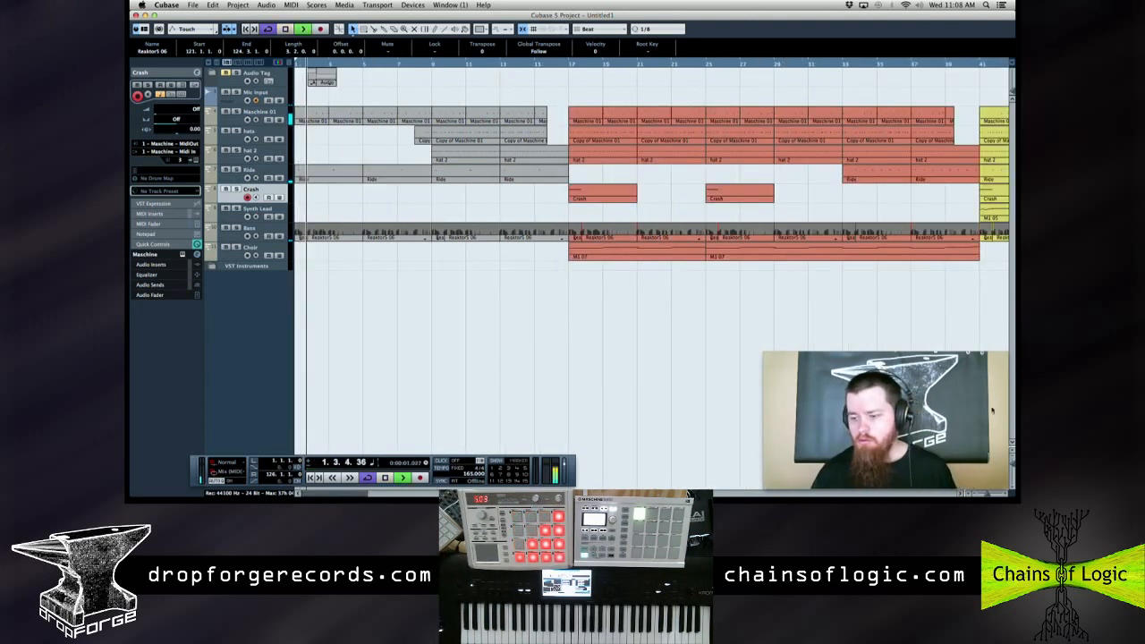
Bring the whole arrangement from intro to final ending into view and review its structure during playback
click(974, 494)
click(974, 494)
click(974, 494)
click(975, 494)
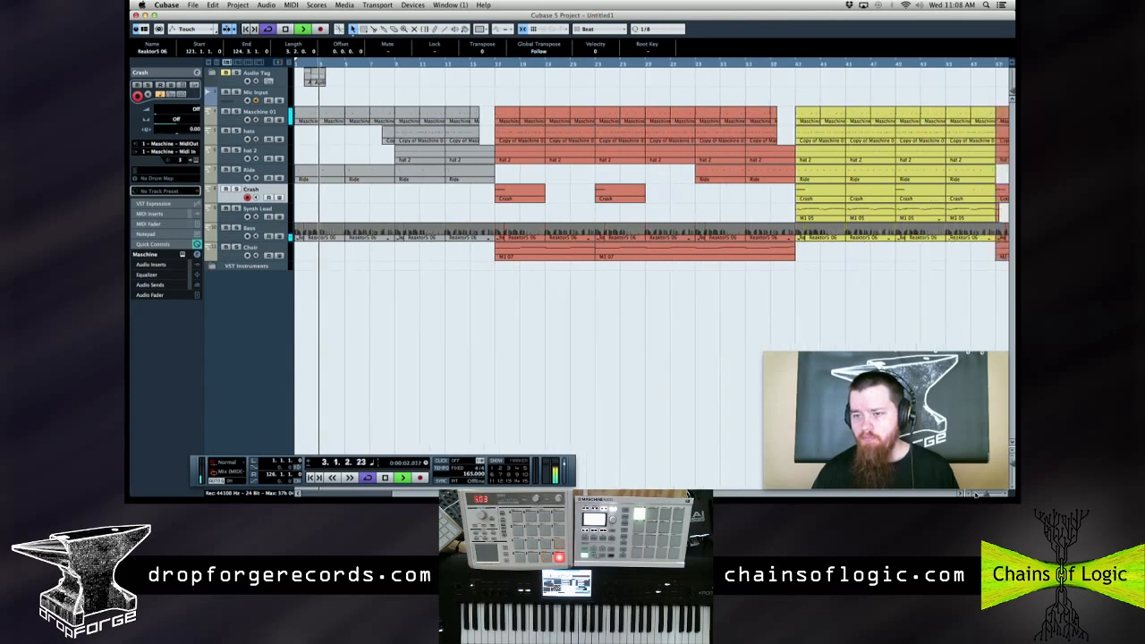
click(976, 494)
click(976, 494)
click(976, 494)
click(975, 494)
click(975, 494)
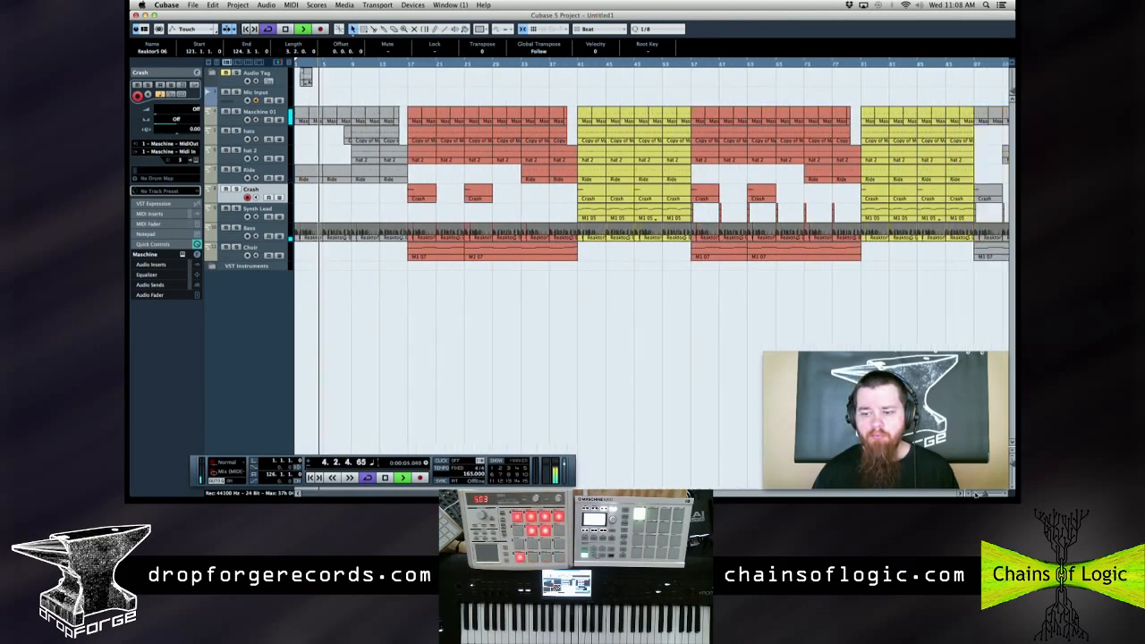
click(976, 494)
click(975, 494)
click(975, 494)
click(976, 494)
click(975, 494)
click(975, 494)
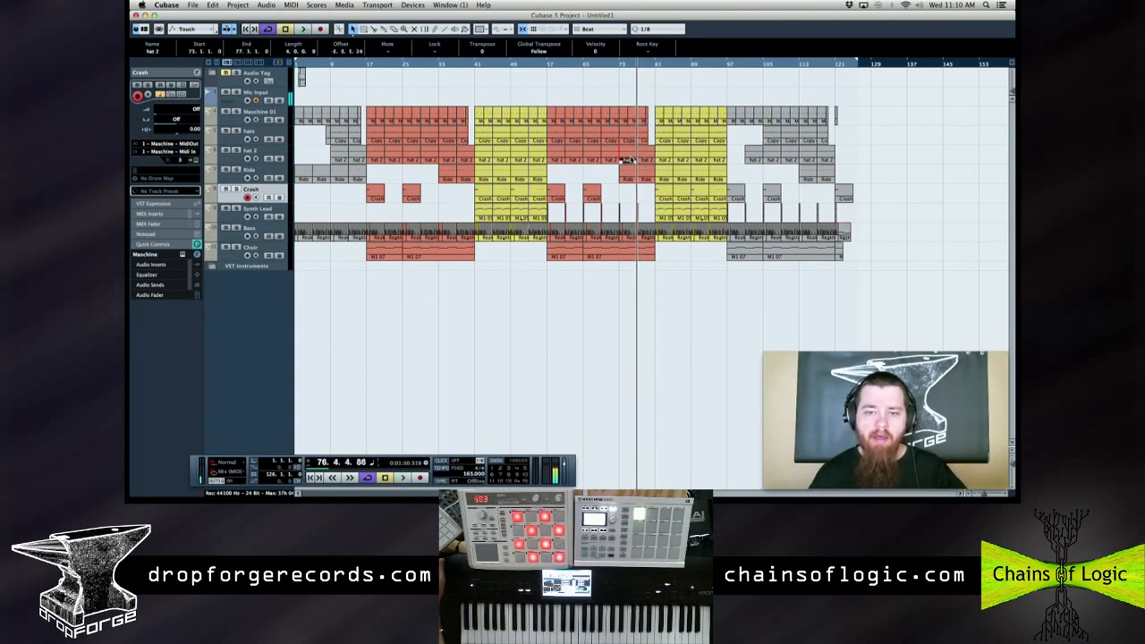
click(605, 64)
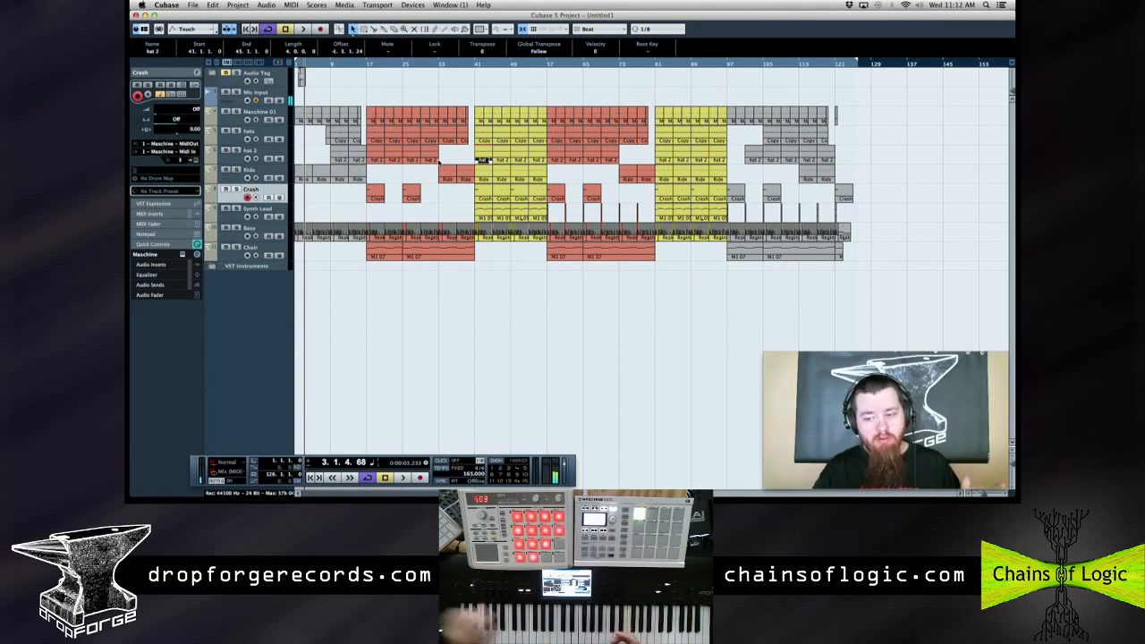
Load Kore Player into the fifth VST instrument slot
key(F11)
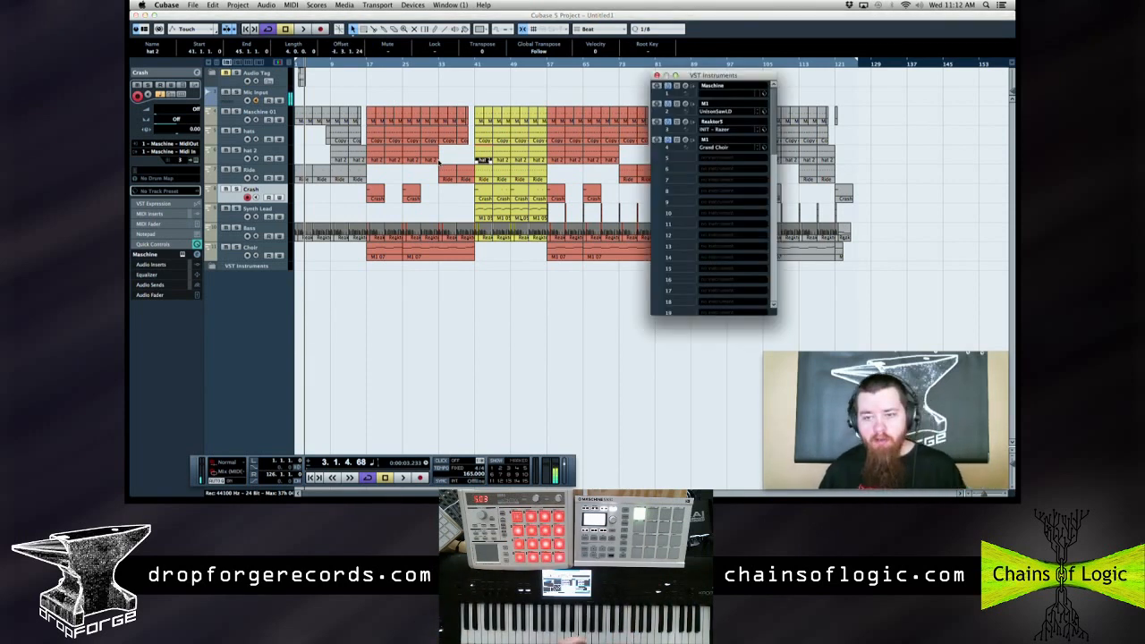
click(727, 157)
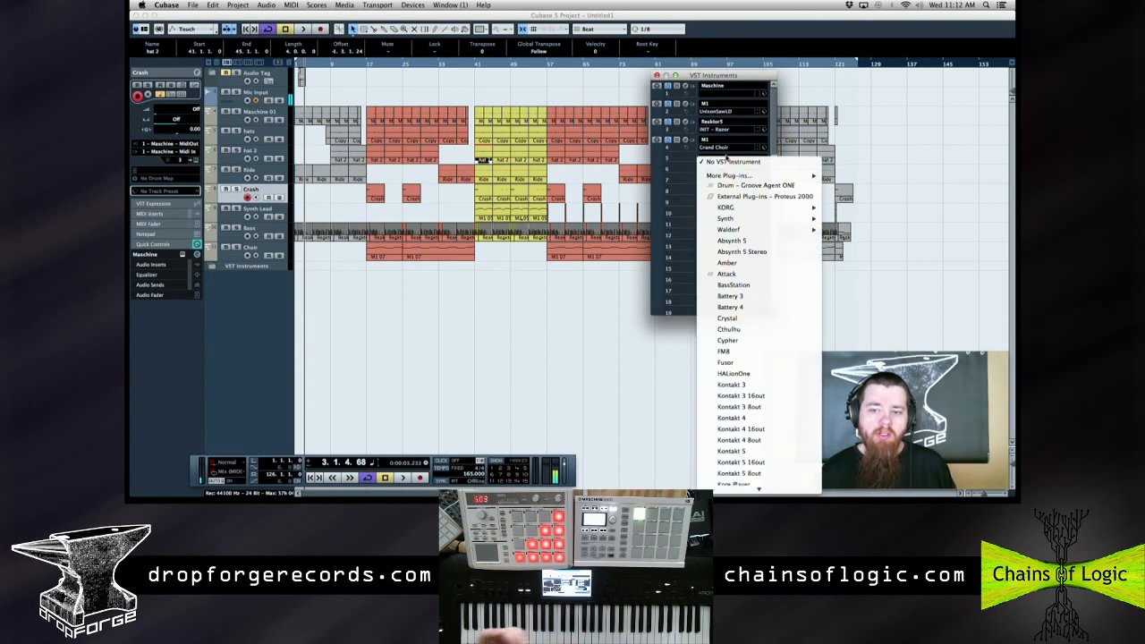
mouse_move(736, 177)
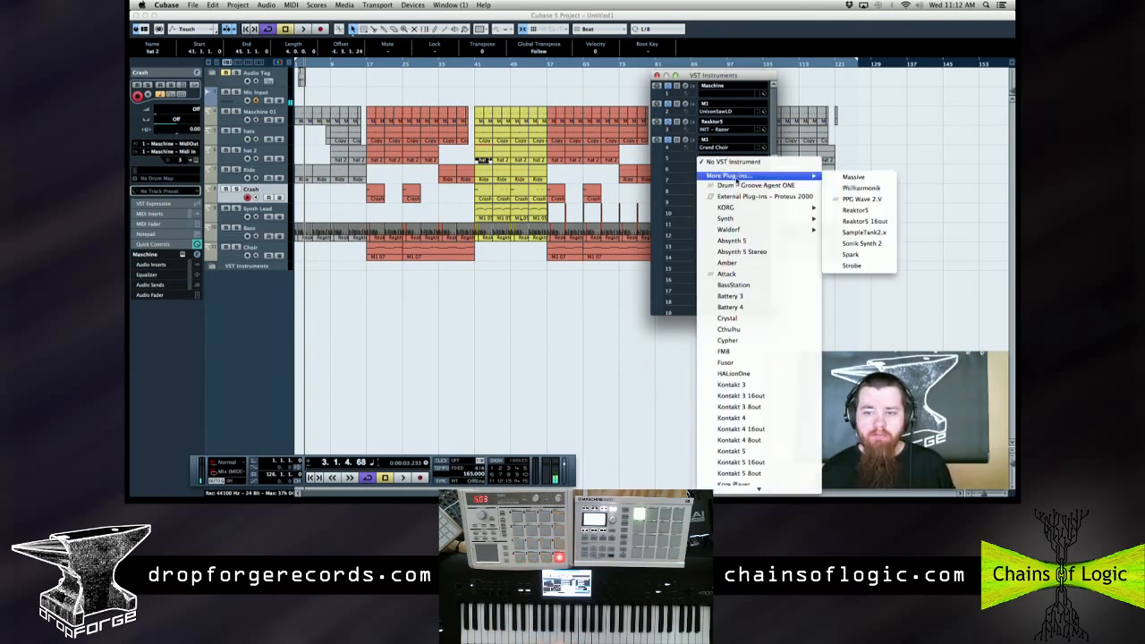
mouse_move(758, 491)
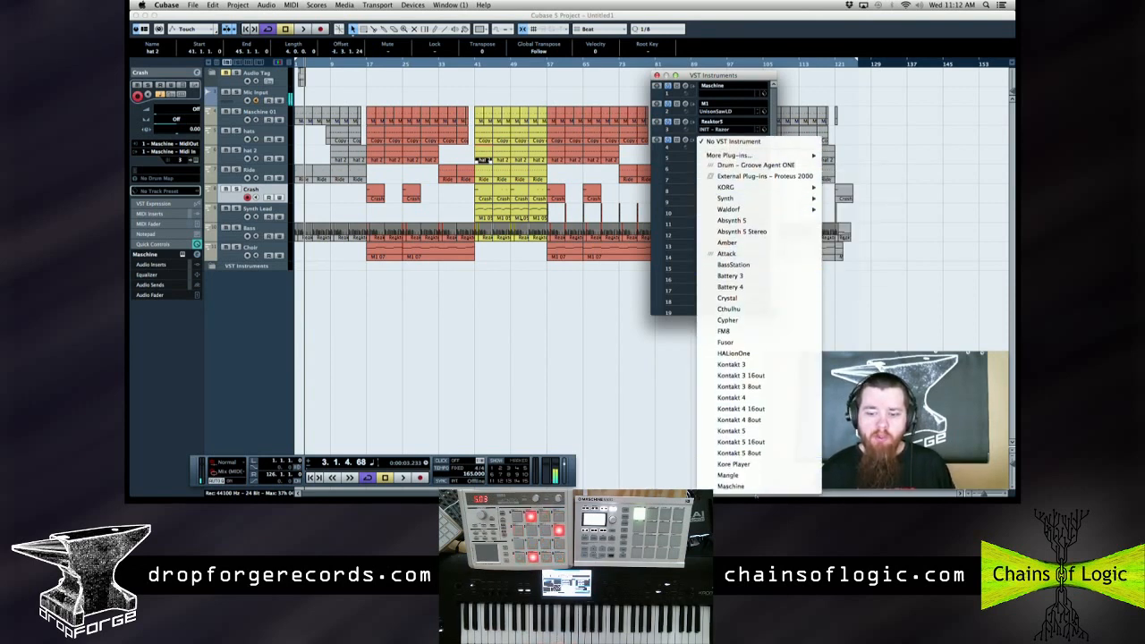
click(754, 465)
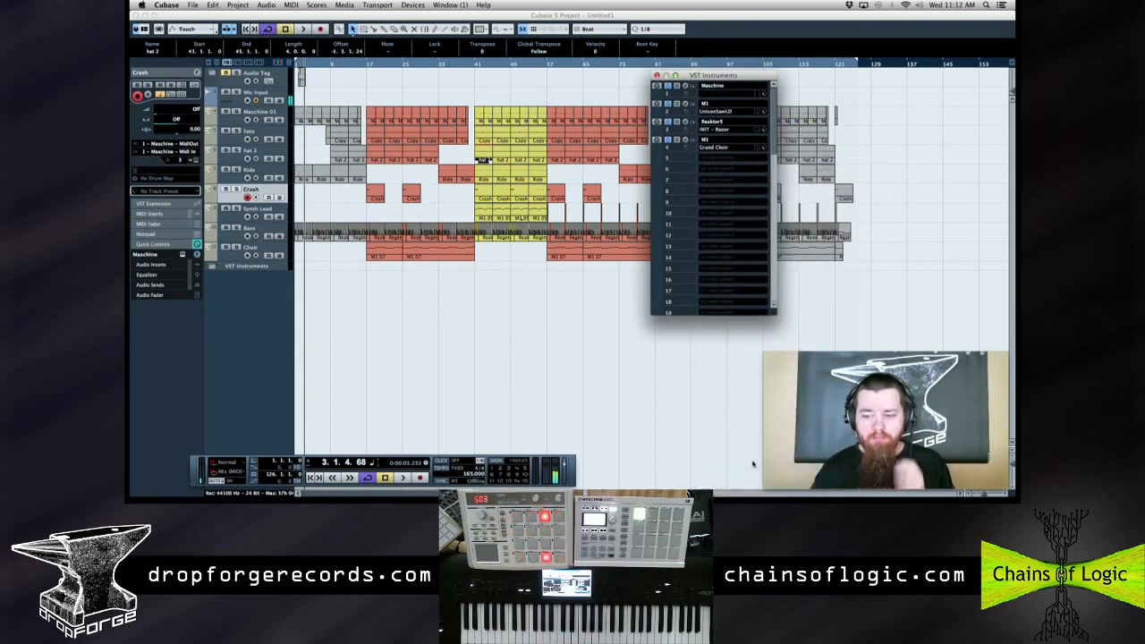